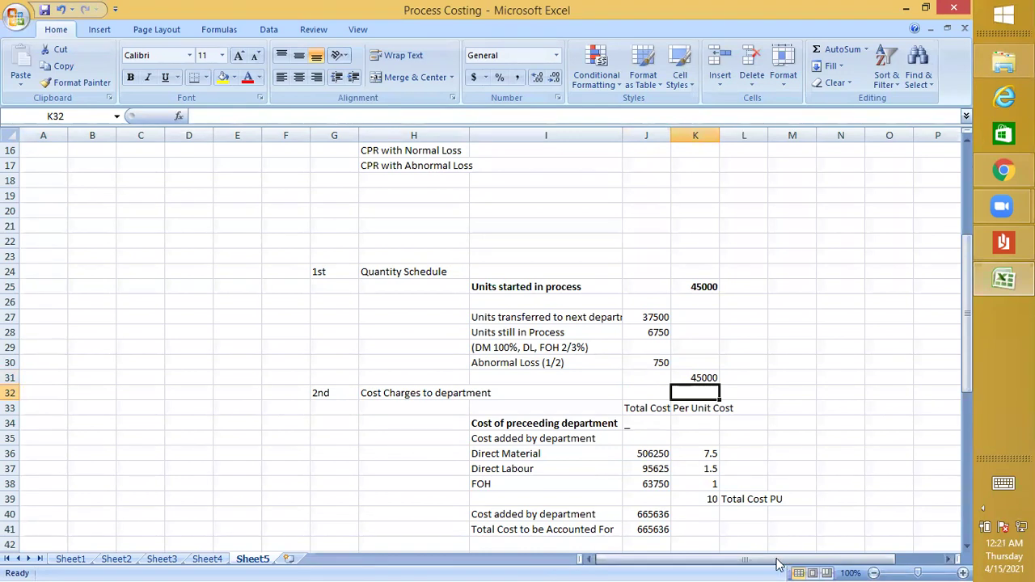
- Clear the old total cost and per unit cost figures in J36:K43 of the Cost Charges to department section
scroll(577, 409, "down", 3)
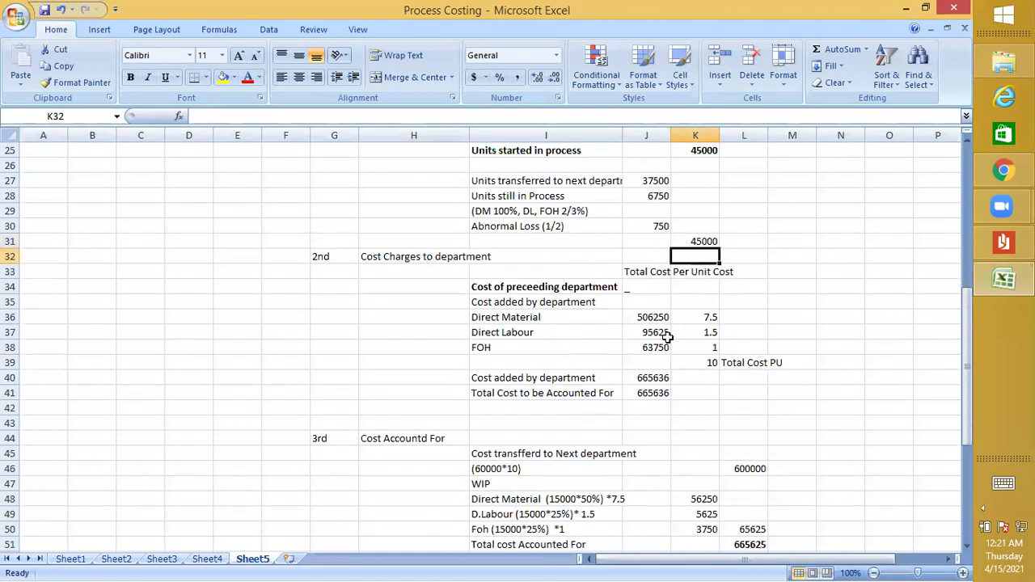
left_click_drag(651, 317, 698, 418)
key("Delete")
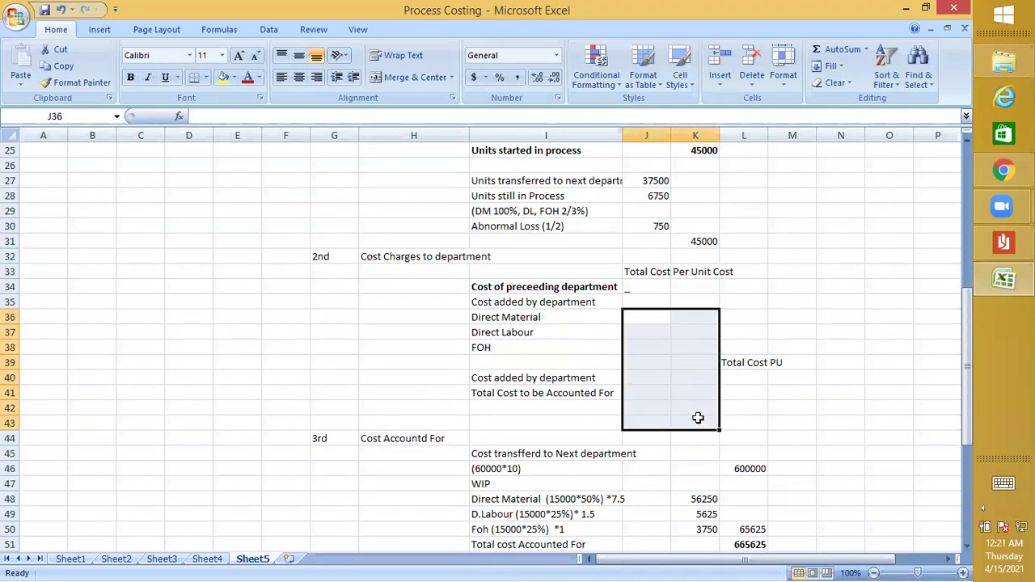
- Consult Illustration 7-8 in the PDF, then enter total costs of 116025 for Direct Material, 127125 for Direct Labour and 84750 for FOH in Excel
left_click(988, 246)
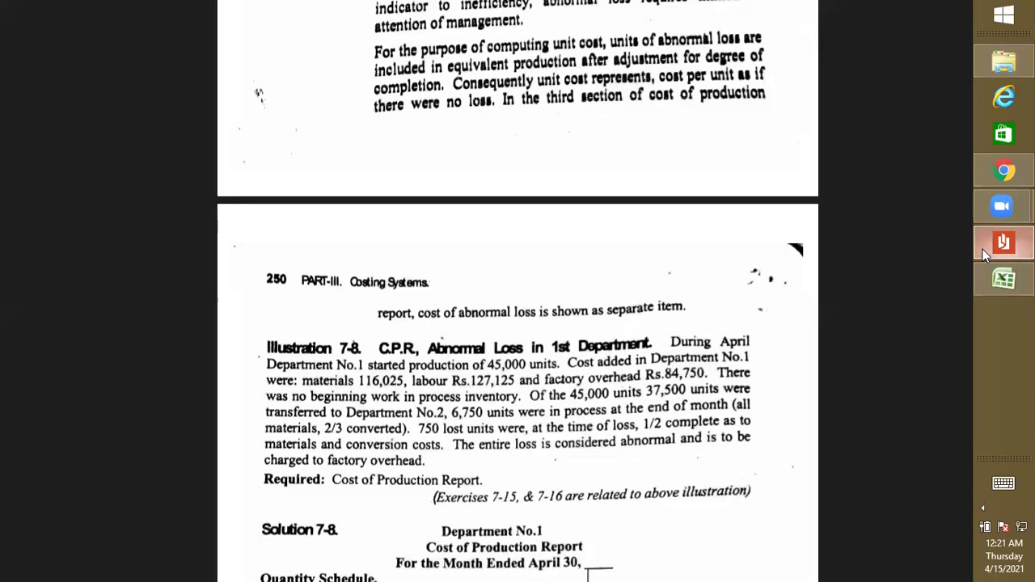
left_click(1003, 279)
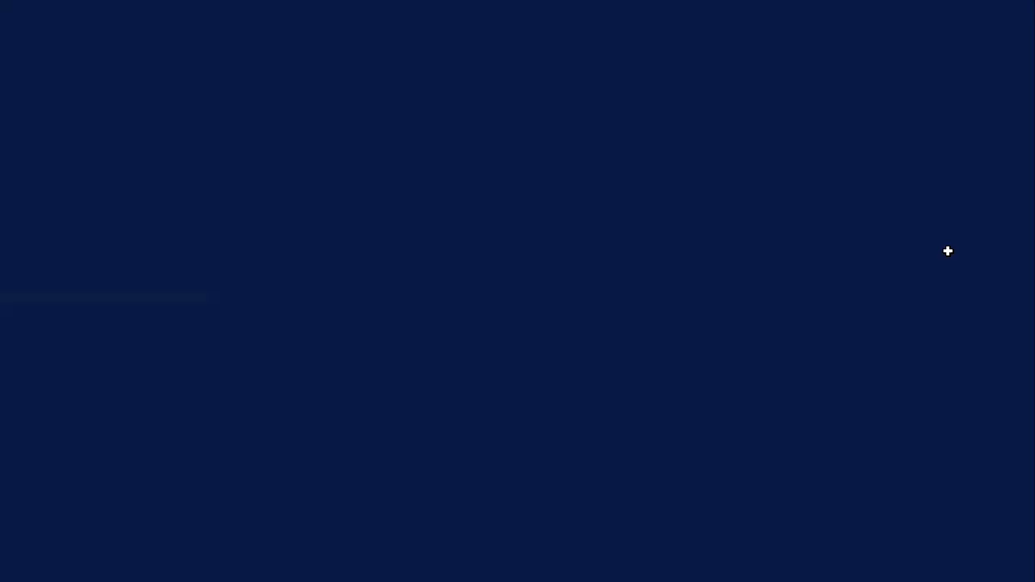
left_click(658, 317)
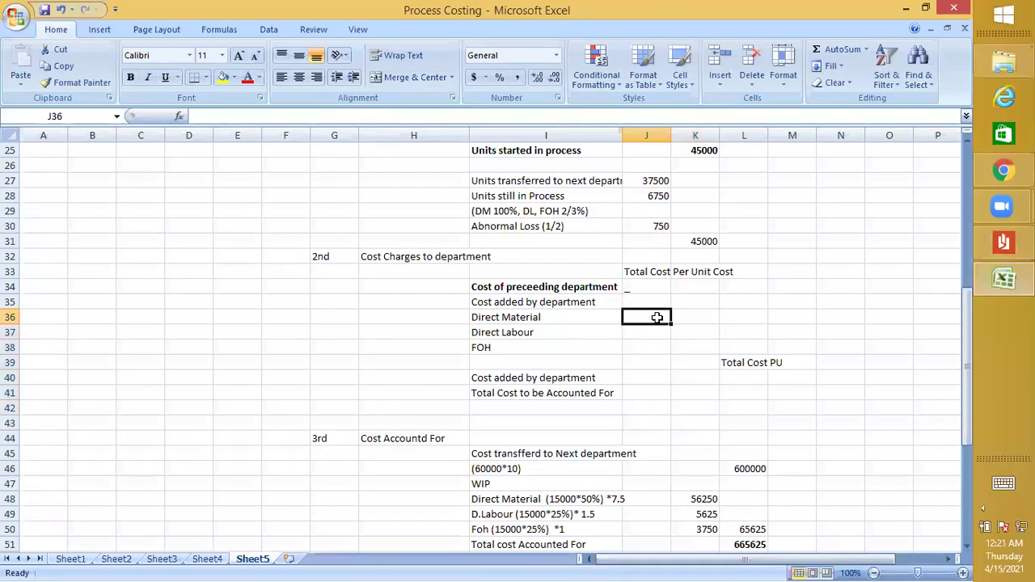
type("1160")
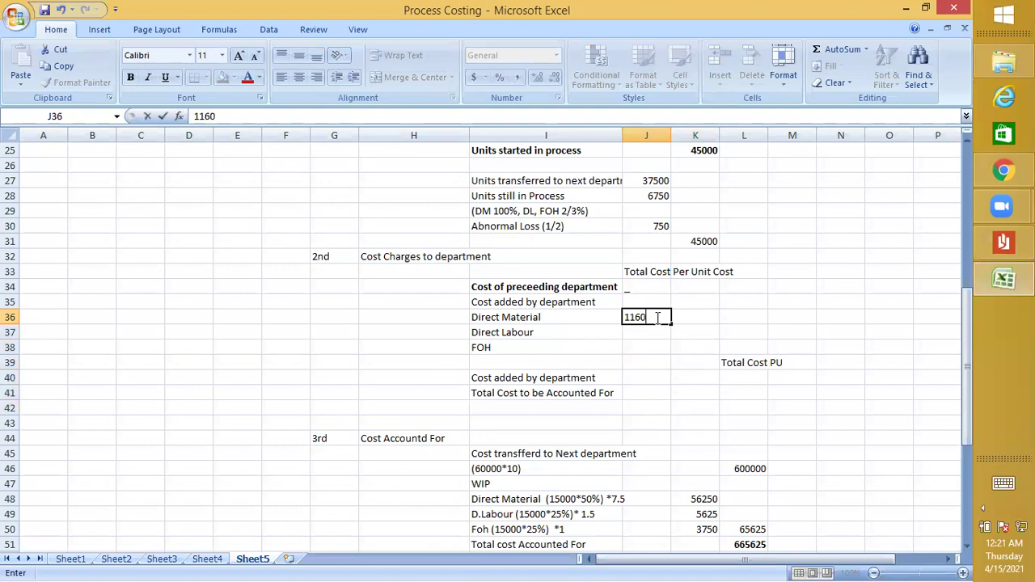
type("25")
key("Return")
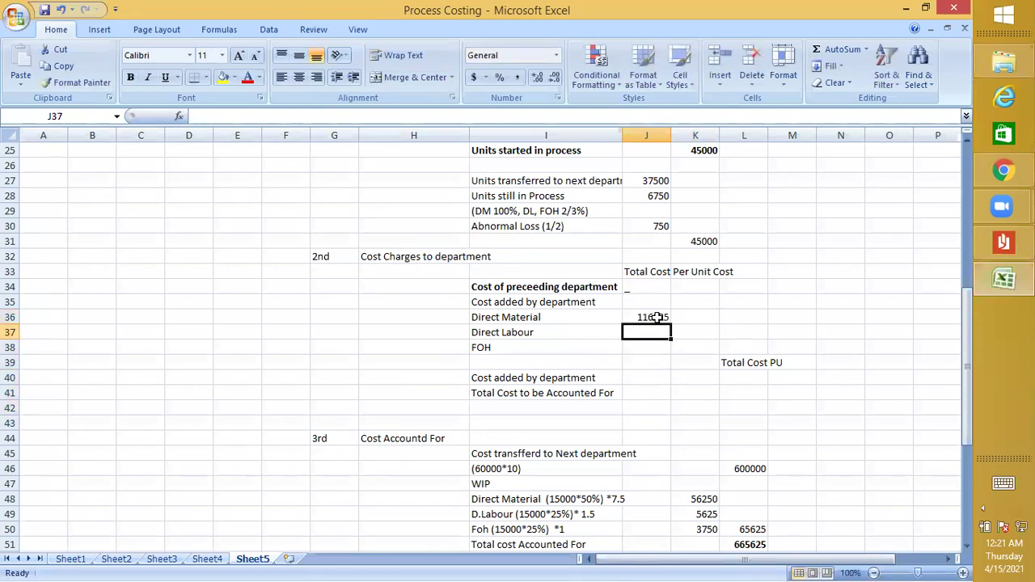
type("127")
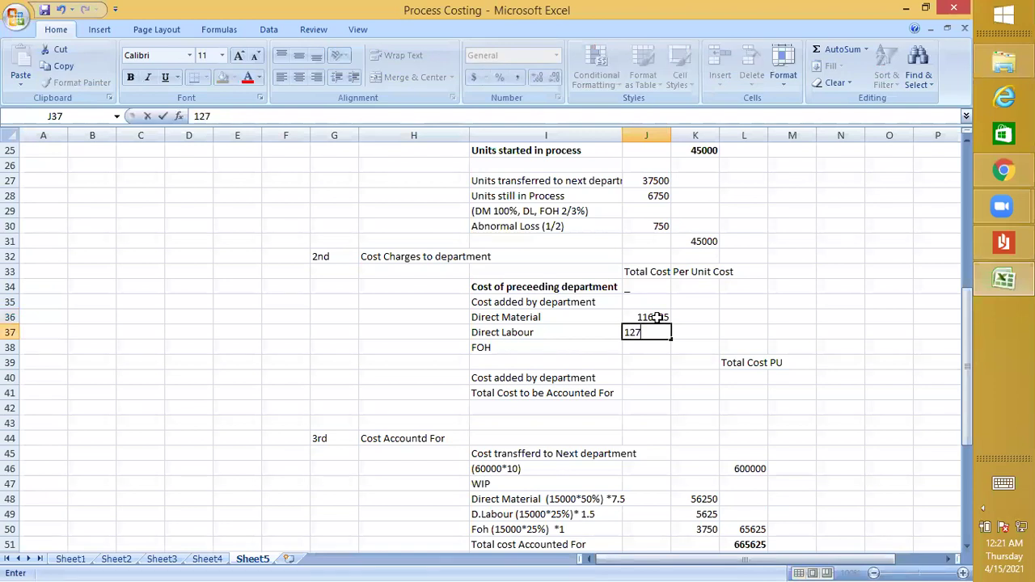
type("125")
key("Return")
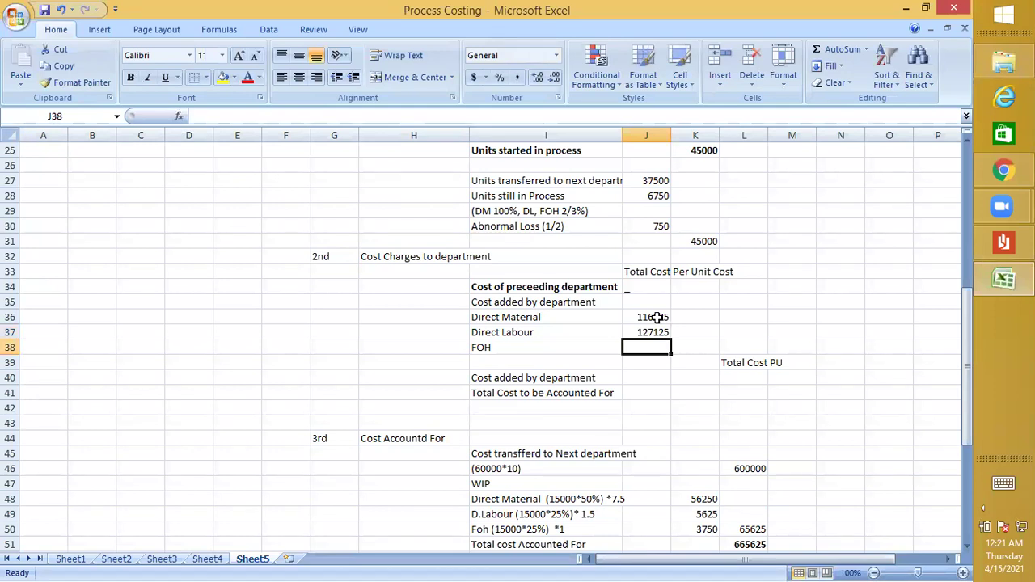
type("84750")
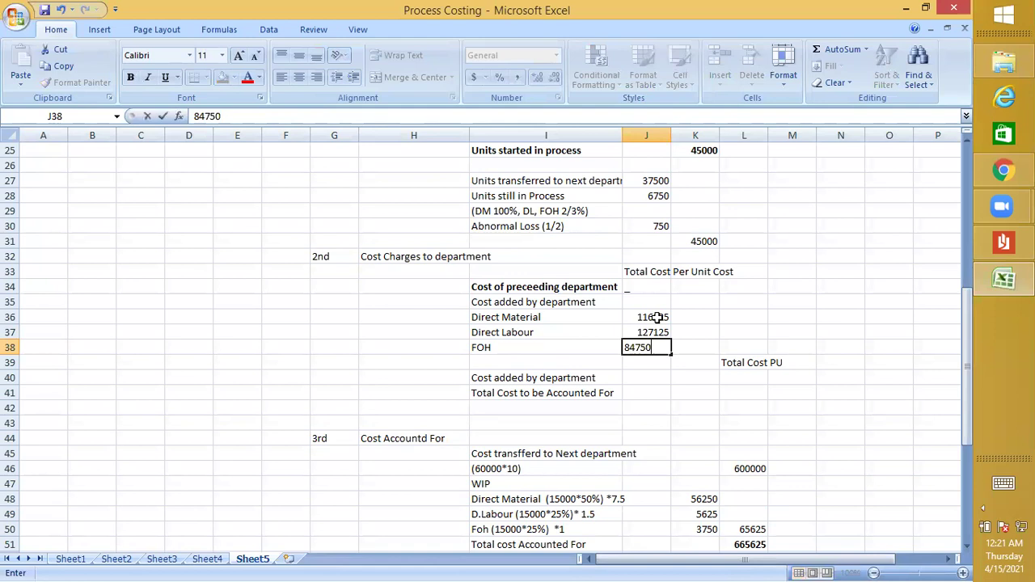
key("Return")
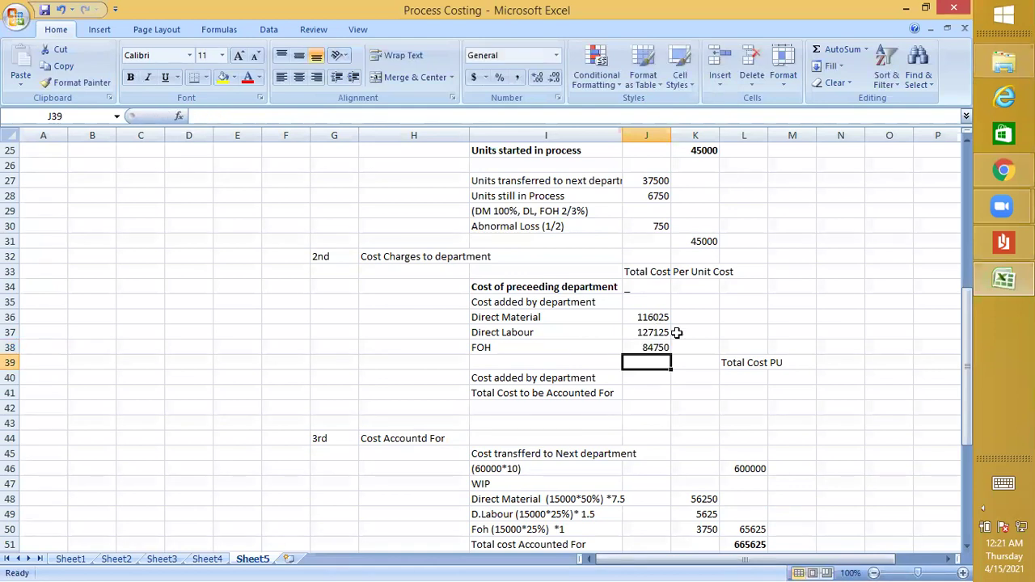
- Enter the sum of the three costs, 327900, as both Cost added by department and Total Cost to be Accounted For
left_click_drag(660, 318, 668, 349)
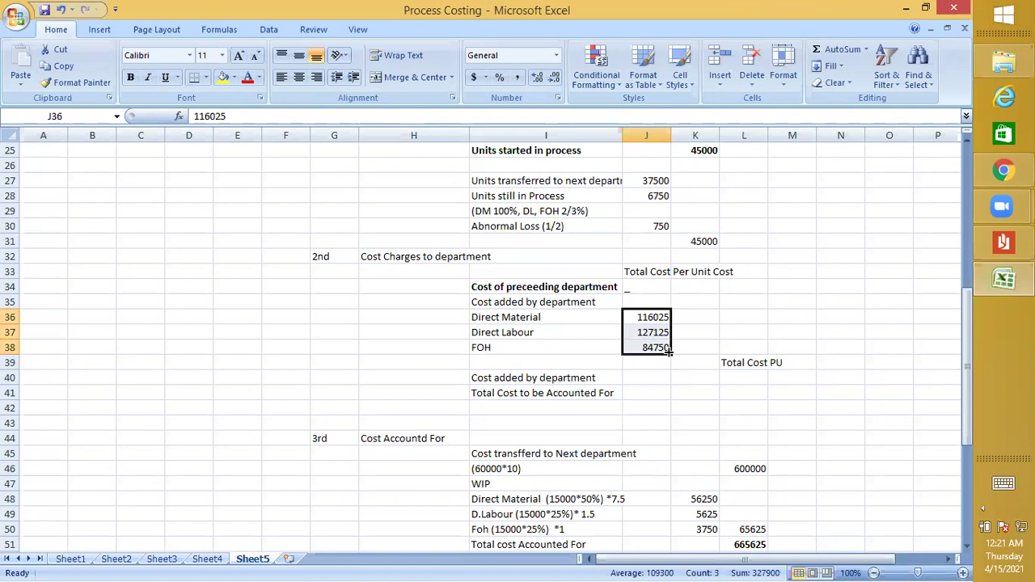
left_click(656, 380)
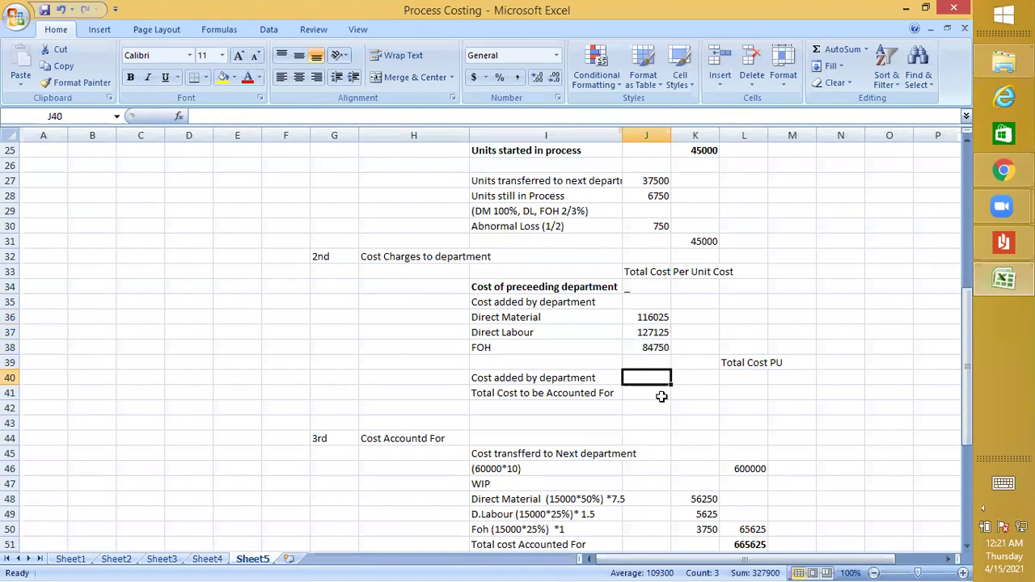
type("327900")
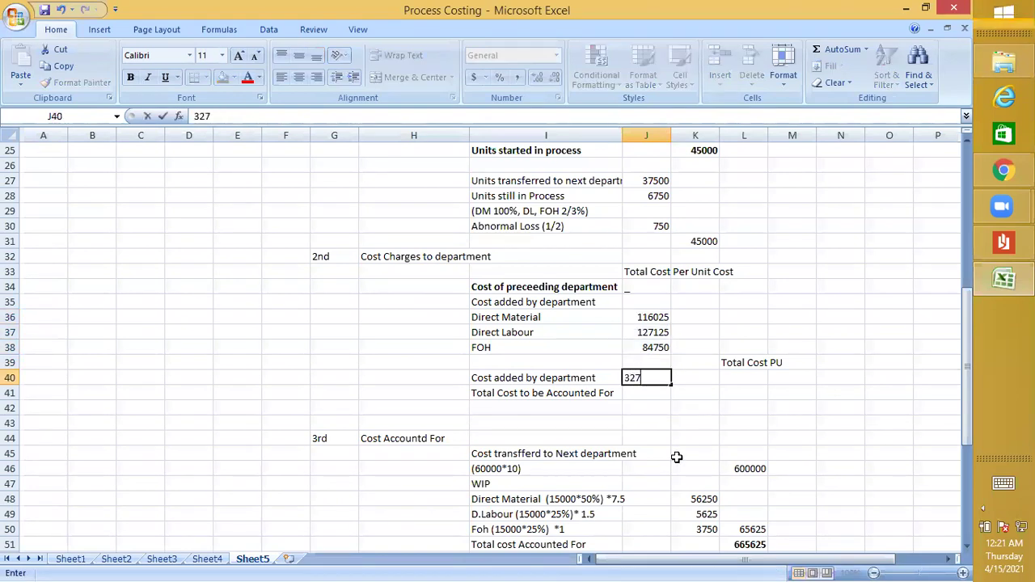
left_click(686, 437)
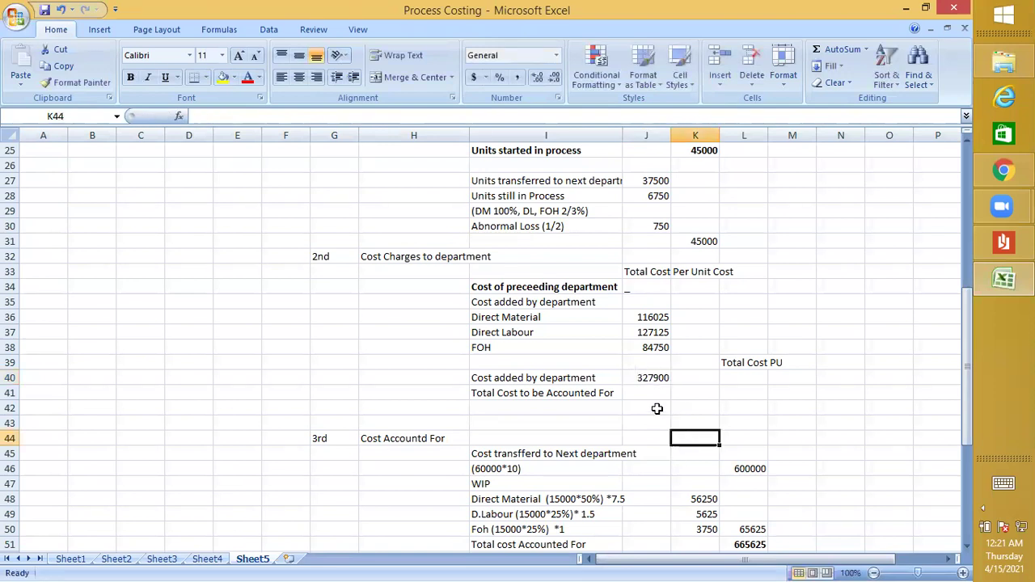
left_click(654, 392)
key("ctrl+d")
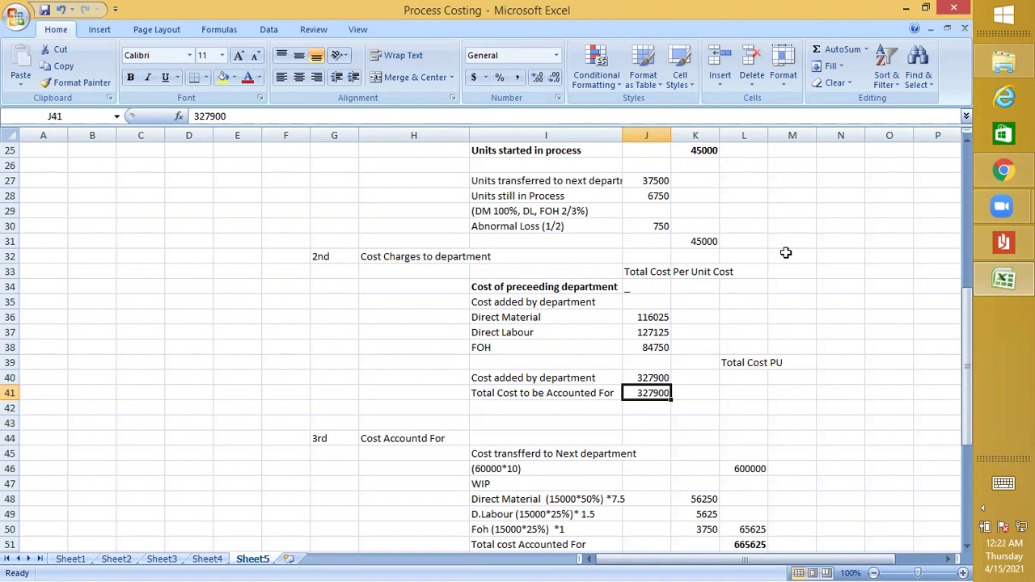
- Clear the old figures from the Equivalent Product table (J58:M60) and the Unit Cost table (J64:L68)
scroll(732, 333, "down", 6)
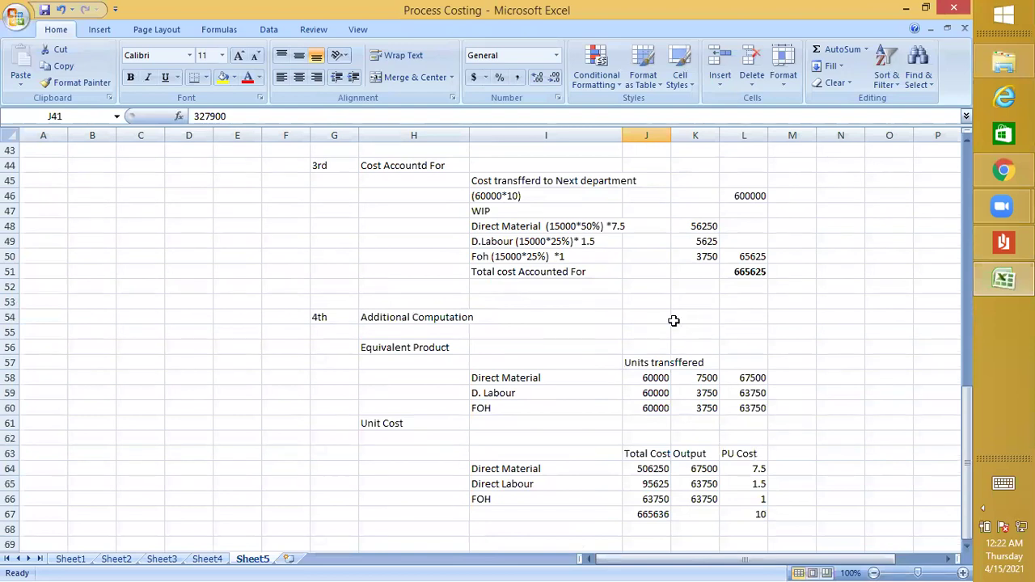
left_click_drag(652, 379, 802, 403)
key("Delete")
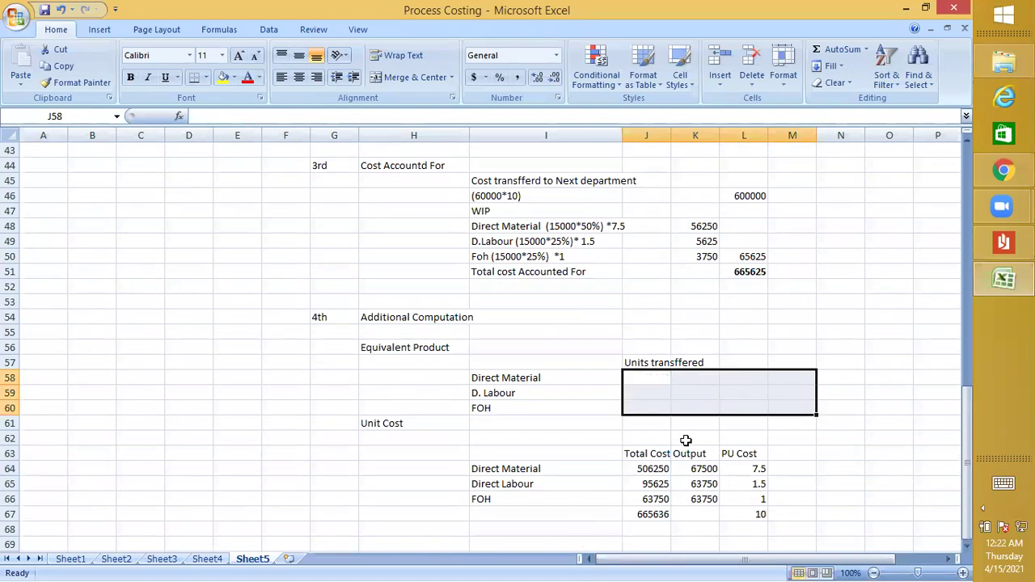
left_click(657, 467)
left_click_drag(656, 471, 763, 517)
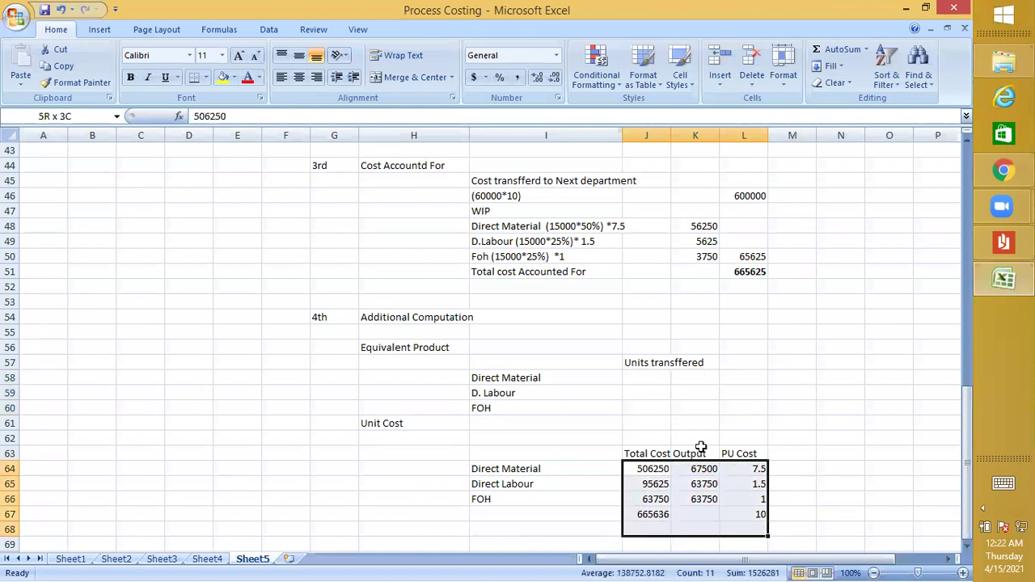
key("Delete")
- Enter 37500 as the units transferred for Direct Material in cell J58 of the Equivalent Product table
left_click(667, 391)
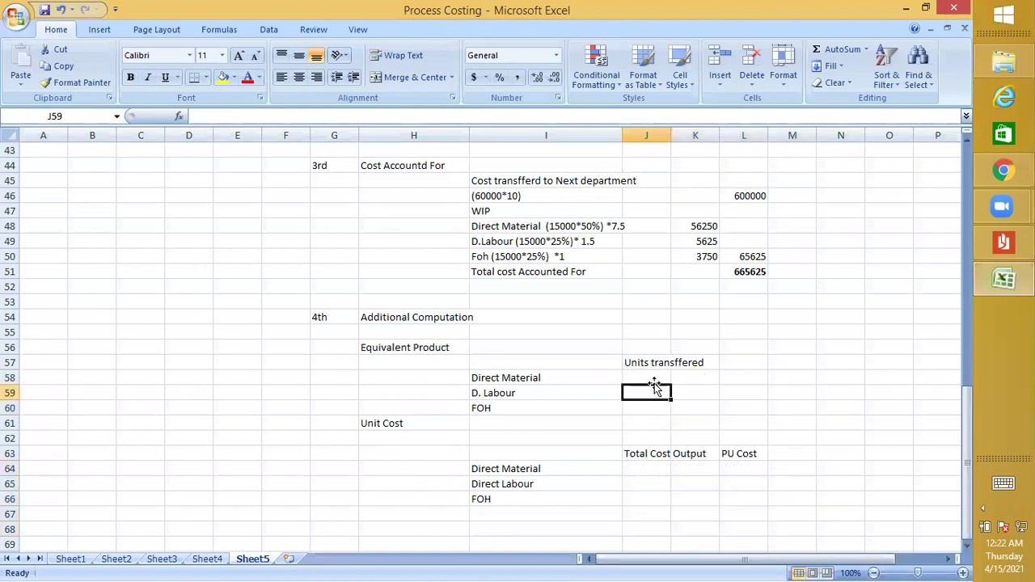
left_click(651, 377)
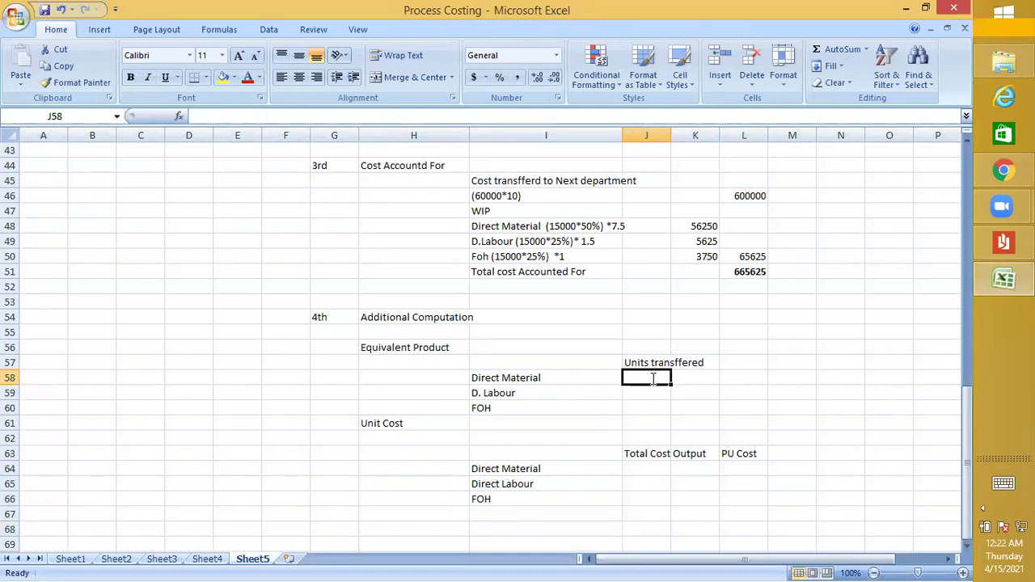
type("37500")
key("BackSpace")
key("BackSpace")
key("BackSpace")
type("500")
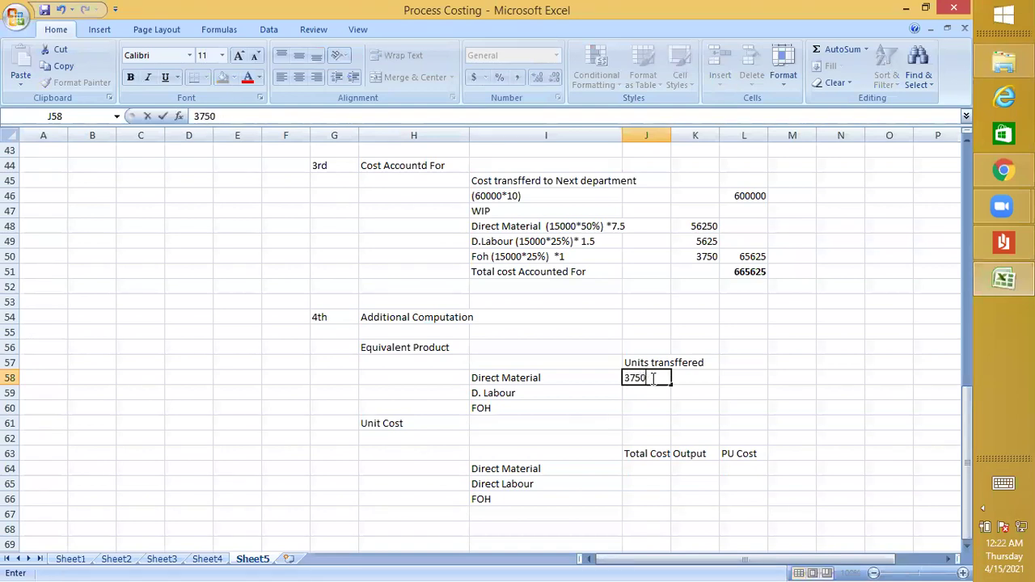
key("Return")
- Copy the Direct Material units transferred to the D. Labour and FOH rows, and select cell K58
left_click(651, 377)
key("Down")
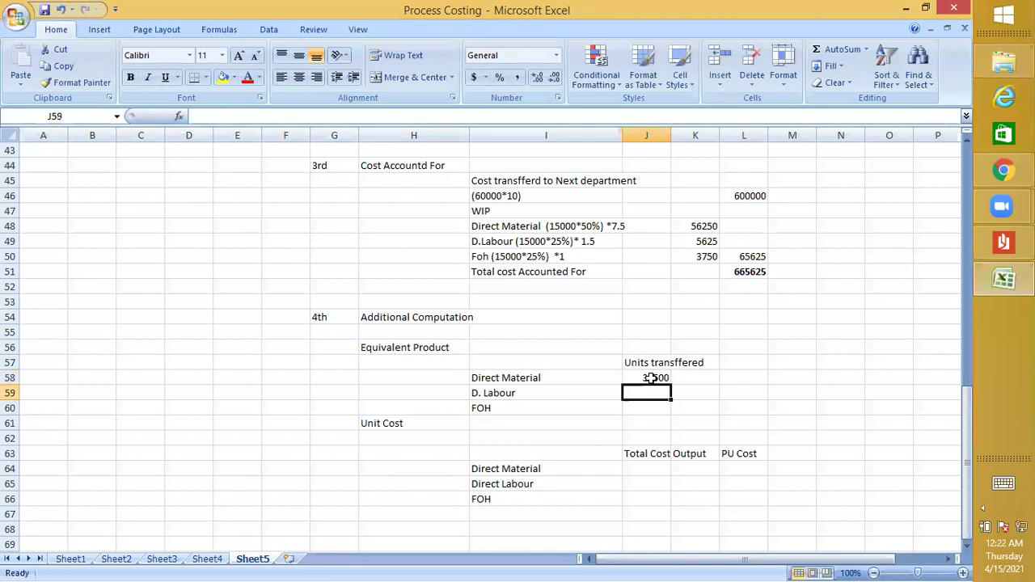
key("shift+Down")
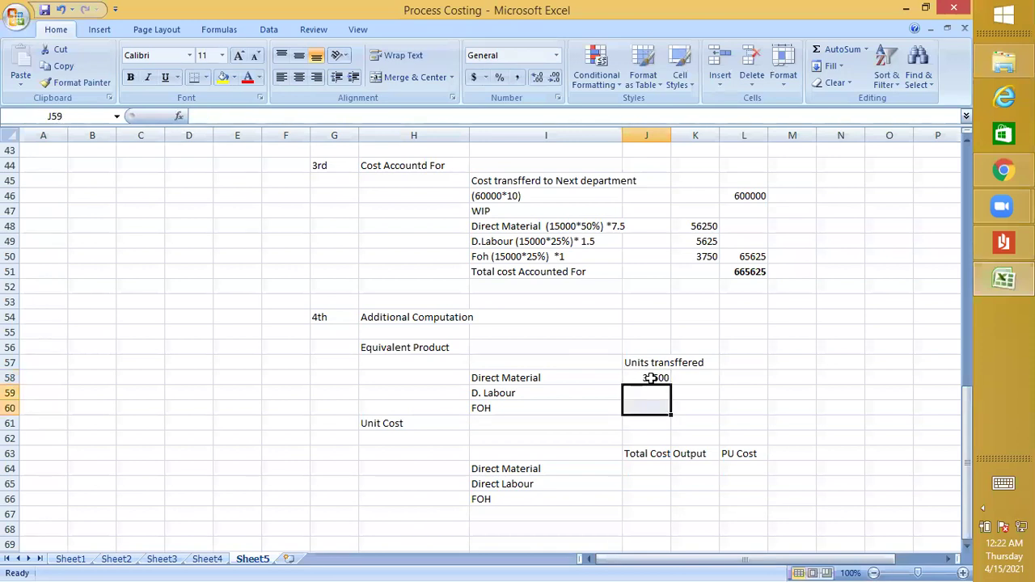
left_click(651, 378)
key("ctrl+c")
key("Down")
key("shift+Down")
key("shift+Down")
key("shift+Up")
key("ctrl+v")
key("Right")
key("Up")
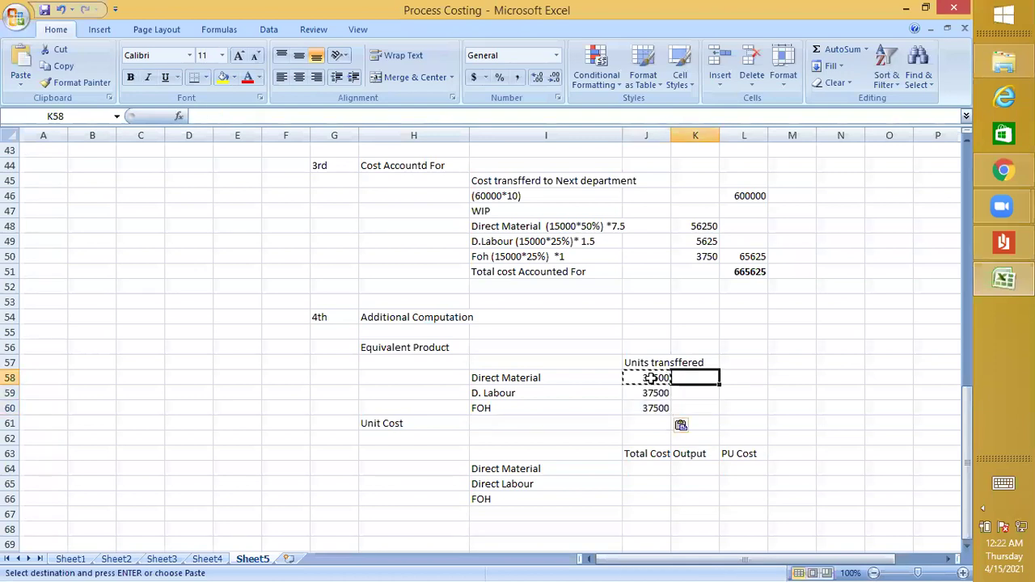
type("=")
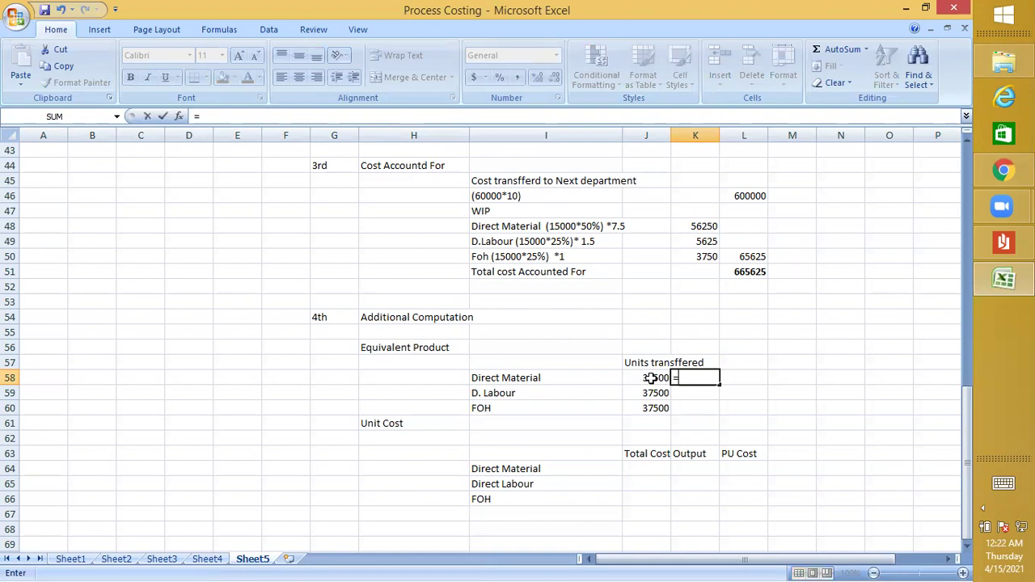
type("(6750")
key("BackSpace")
key("BackSpace")
key("BackSpace")
key("BackSpace")
key("BackSpace")
key("BackSpace")
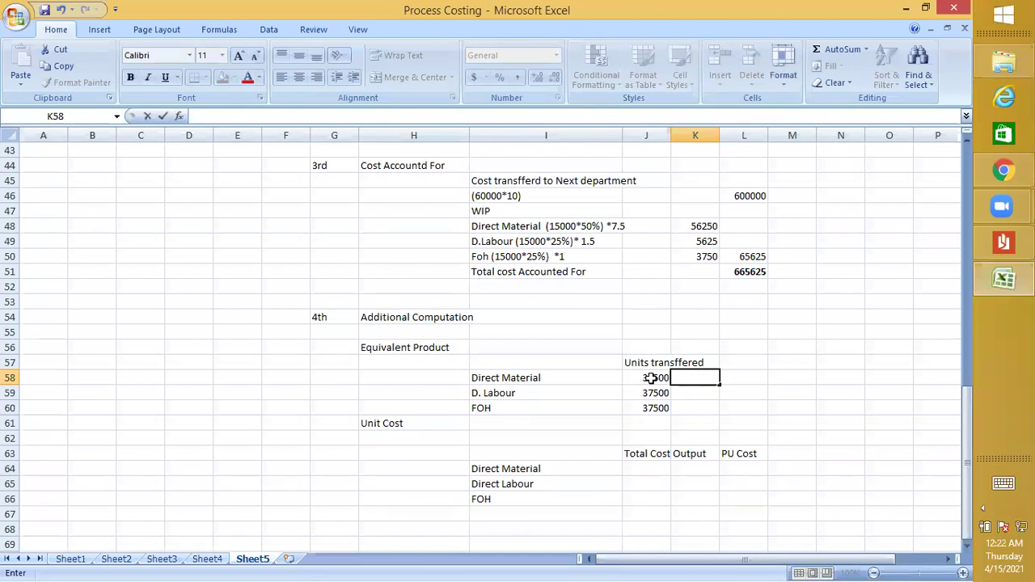
- Enter 6750 in K58 as the Direct Material units still in process
type("7")
key("BackSpace")
type("6750")
key("Return")
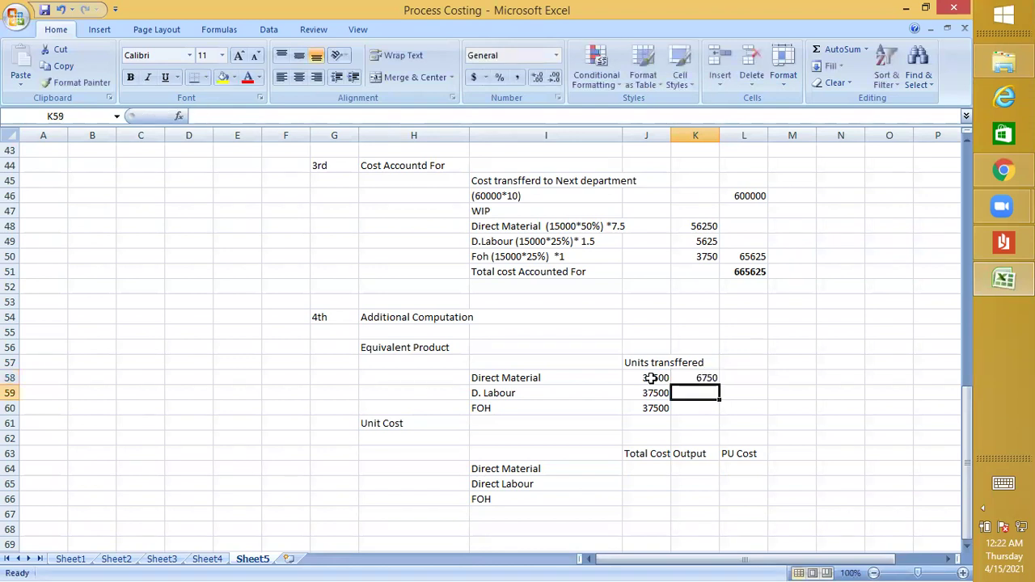
- Calculate the in-process equivalent units for D. Labour and FOH in K59 and K60 with the formula =6750*2/3
type("=")
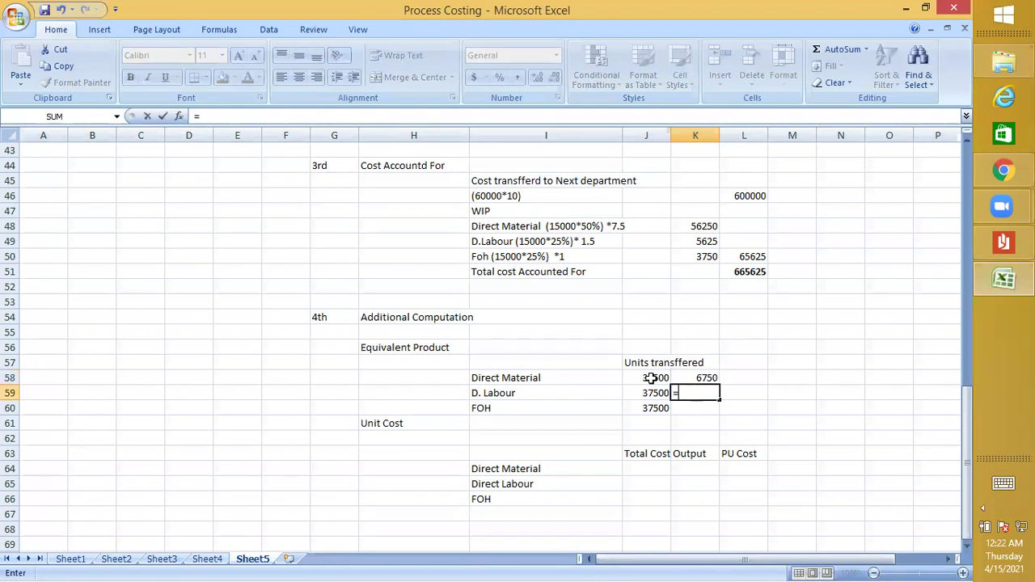
type("6750*")
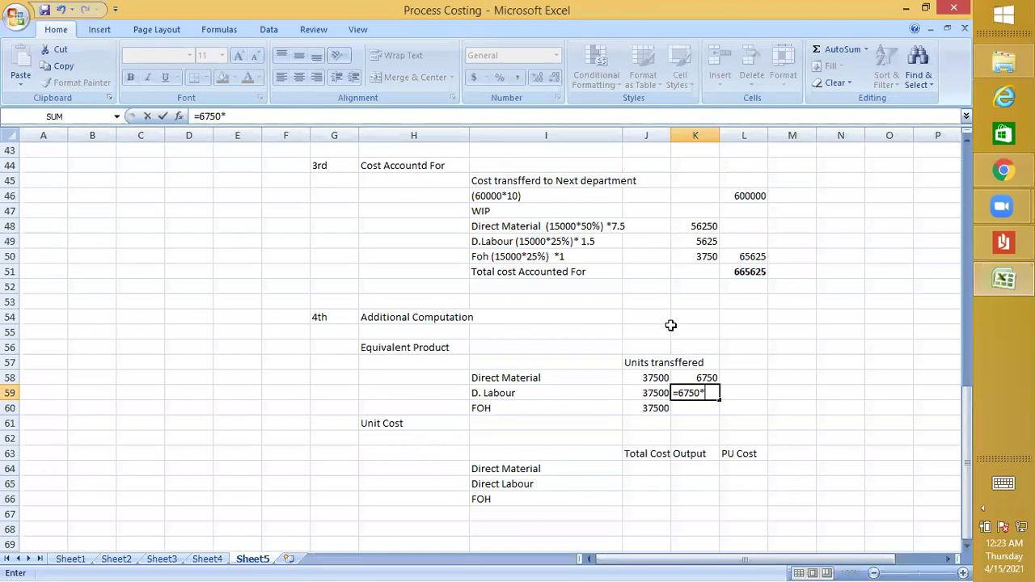
scroll(671, 325, "up", 7)
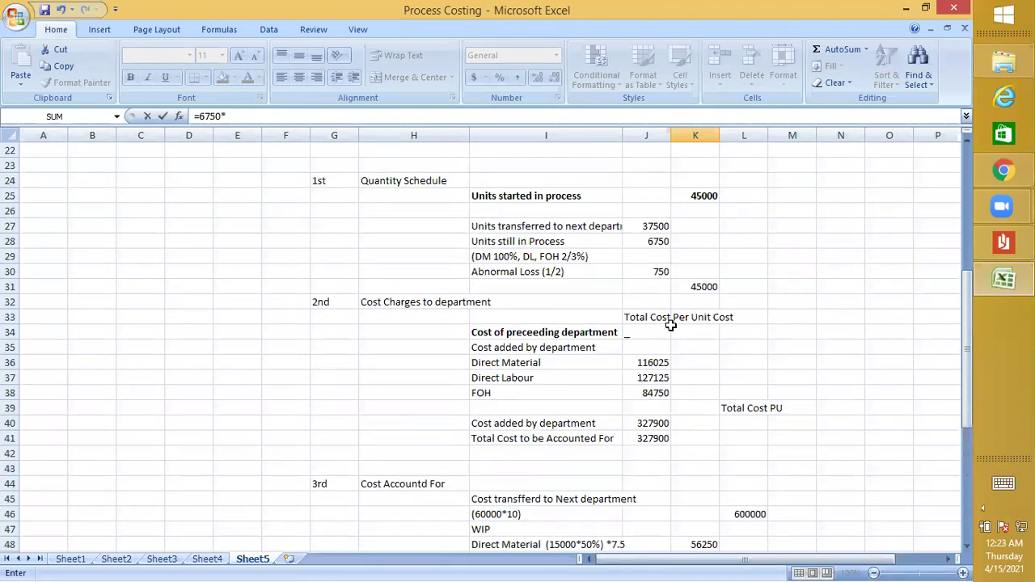
scroll(670, 325, "down", 7)
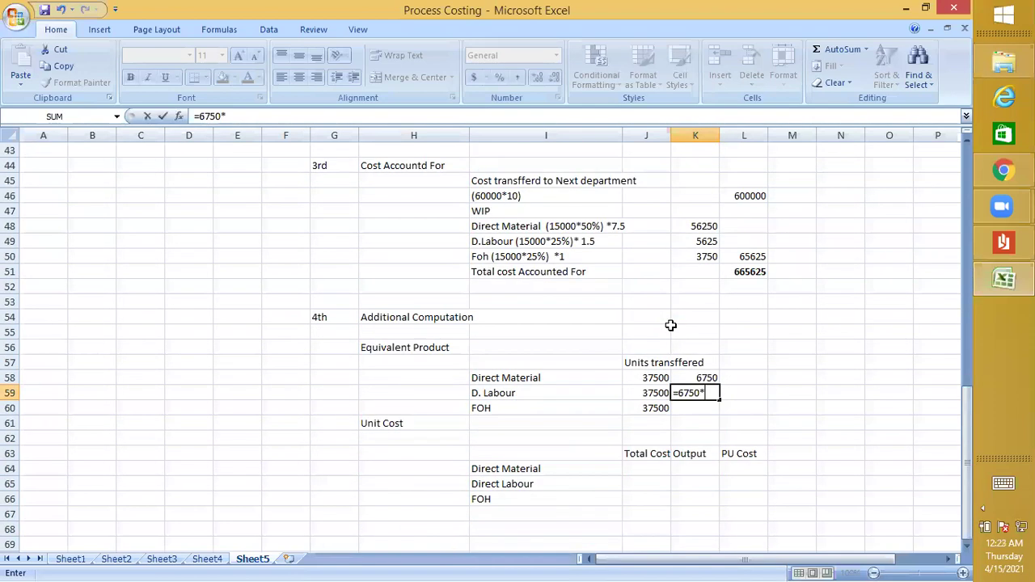
type("2/3")
key("Return")
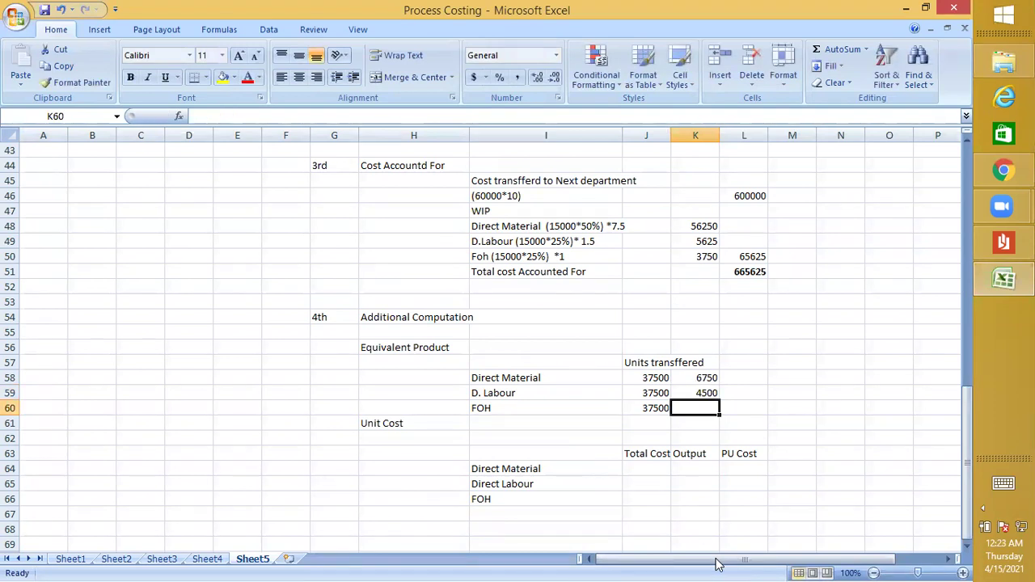
key("ctrl+d")
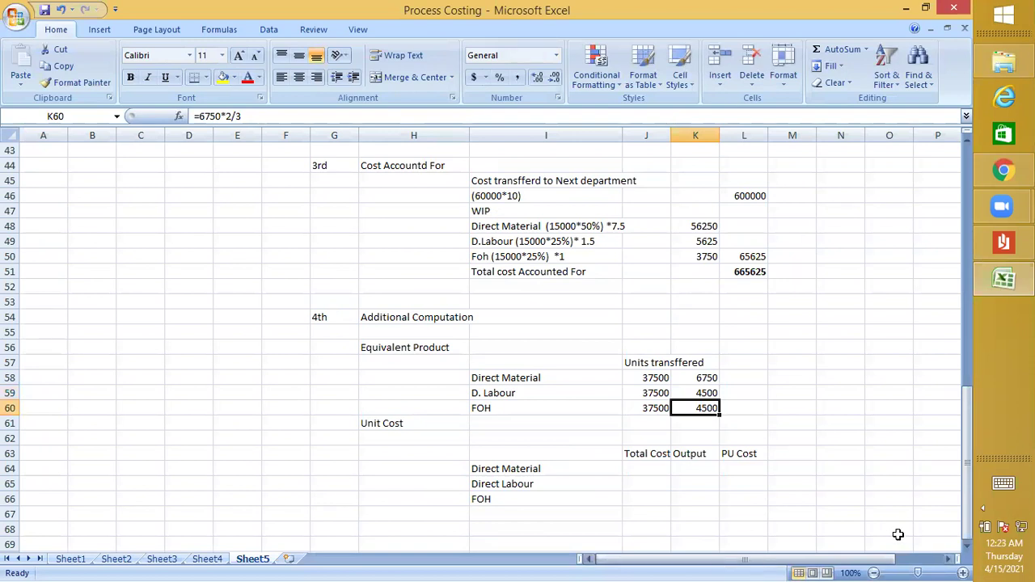
- Calculate the Direct Material equivalent units for the abnormal loss in L58 with the formula =750*1/2
left_click(752, 372)
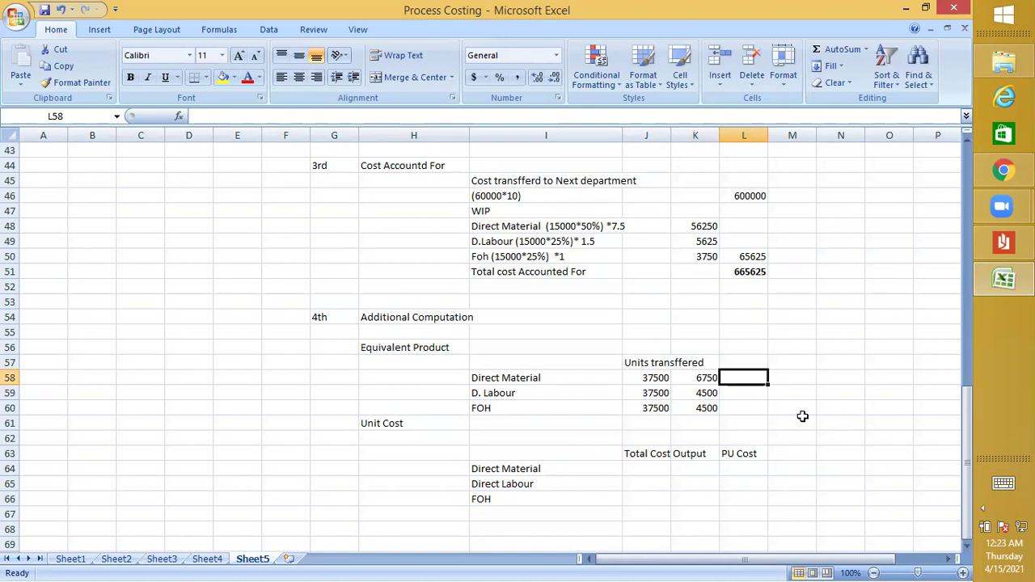
type("=")
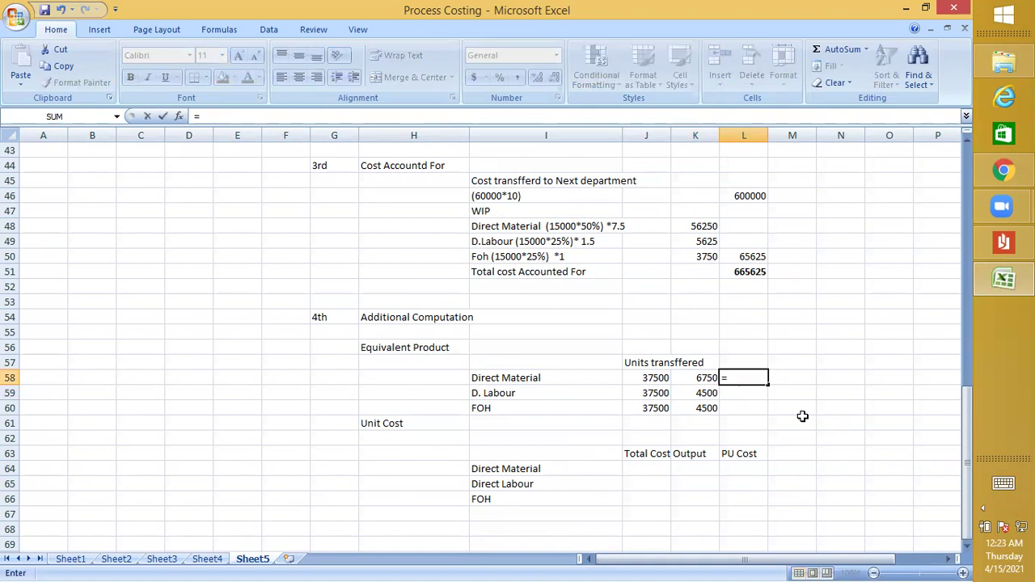
type("750*1/2")
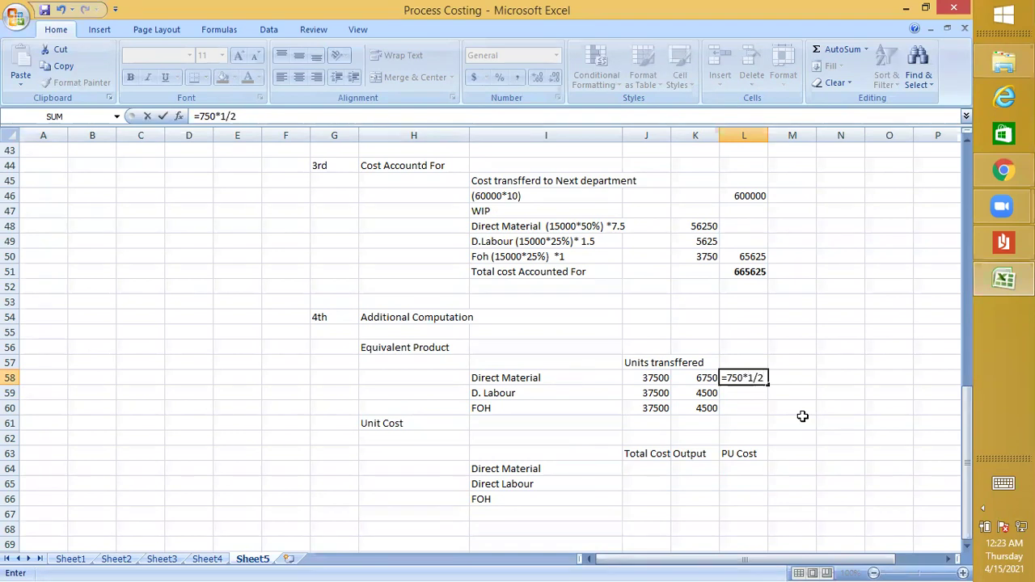
key("Return")
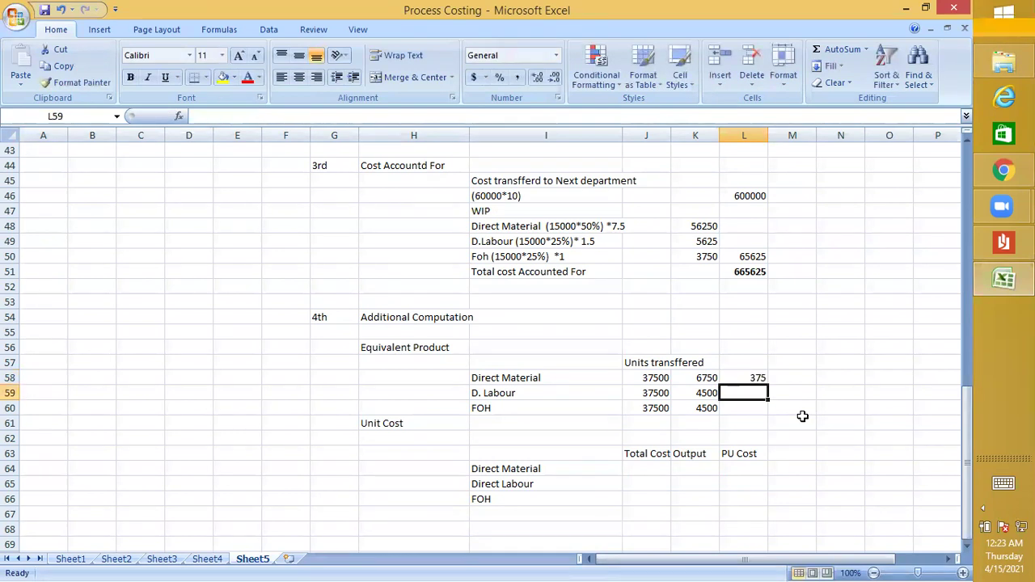
- Copy the Direct Material abnormal loss formula from L58 to the D. Labour and FOH rows in L59:L60
key("Up")
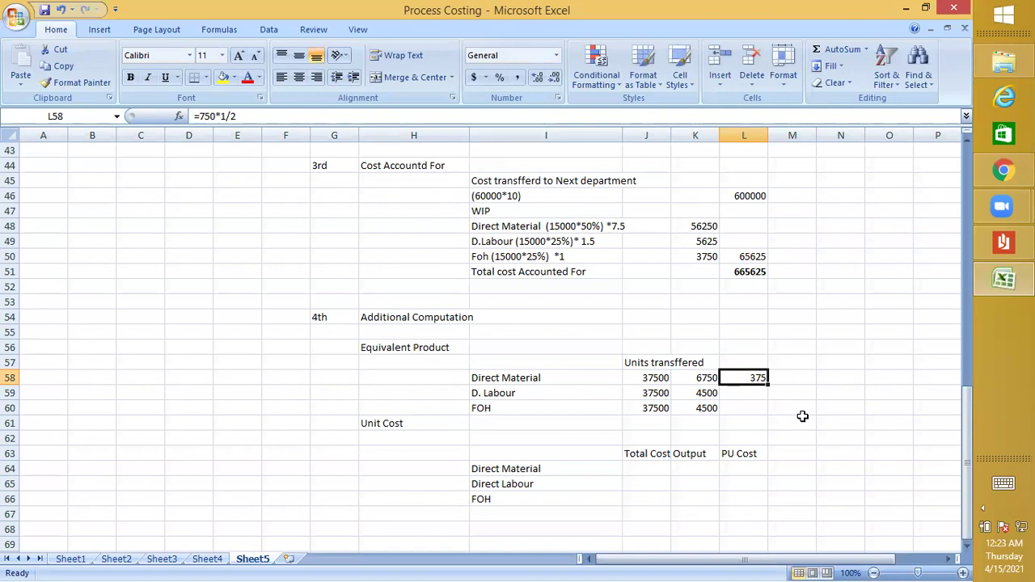
key("Return")
key("Up")
key("ctrl+c")
key("Down")
key("shift+Down")
key("ctrl+v")
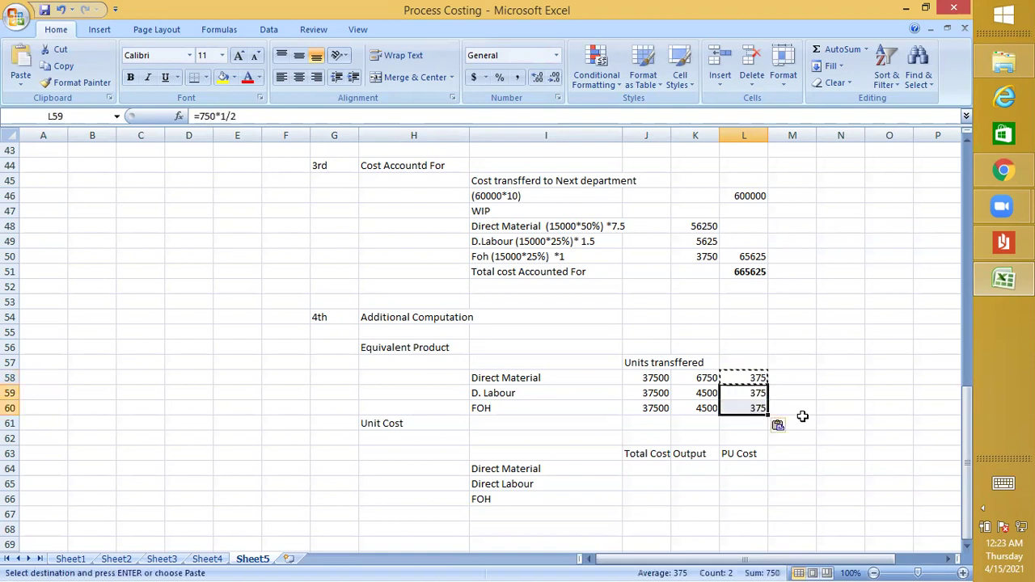
- Total the Direct Material equivalent units in M58 with the formula =J58+K58+L58
key("Up")
key("Up")
key("Right")
key("Down")
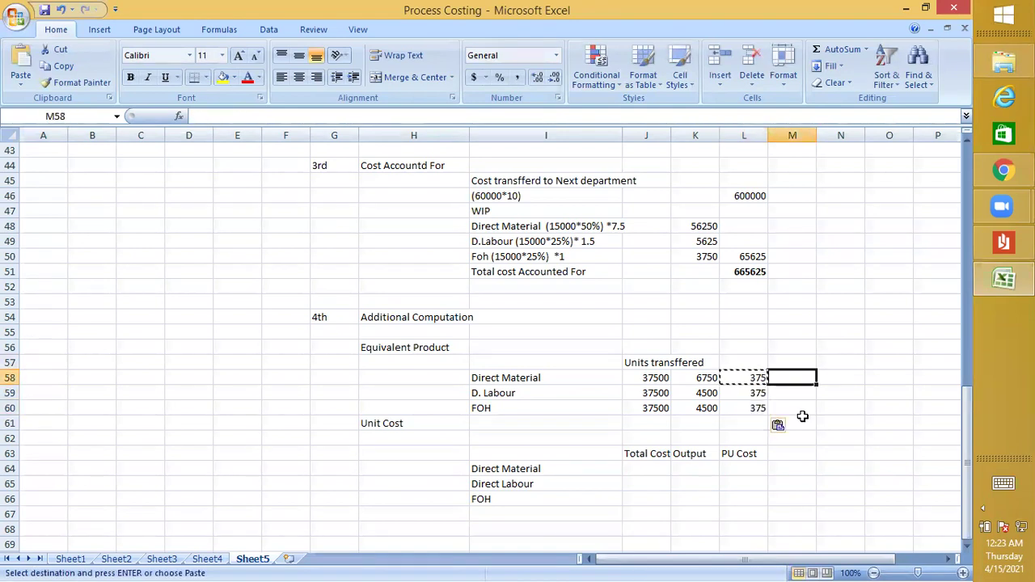
type("=")
left_click(652, 379)
type("+")
left_click(701, 377)
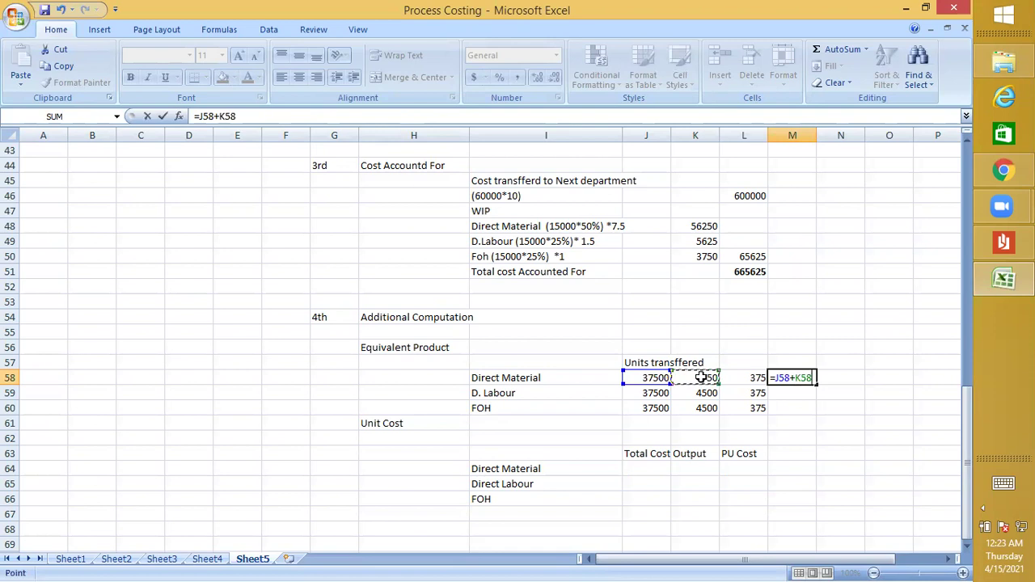
type("+")
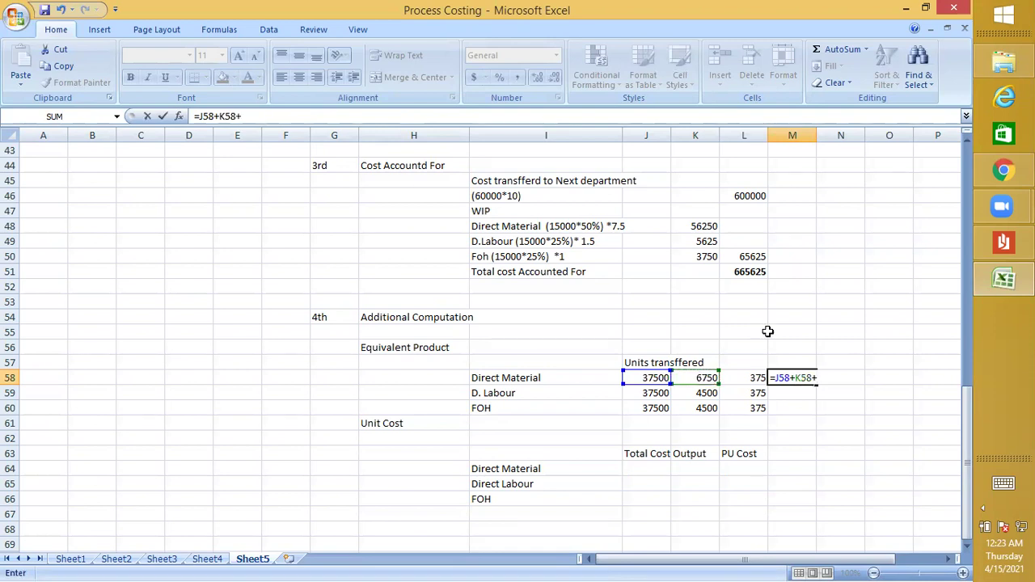
left_click(750, 377)
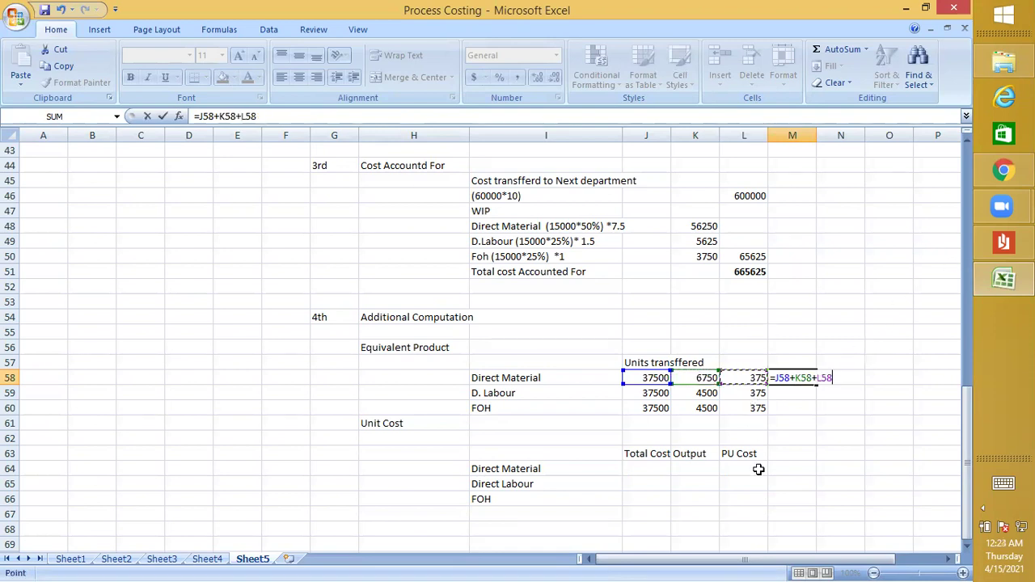
key("Return")
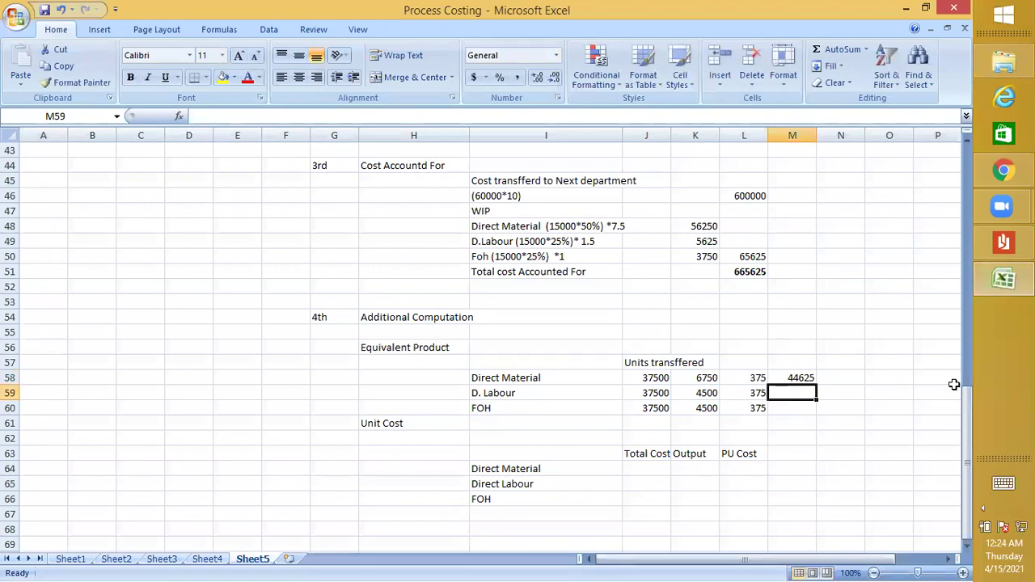
- Fill the equivalent units total from M58 down to the D. Labour and FOH rows, M59:M60
left_click(810, 378)
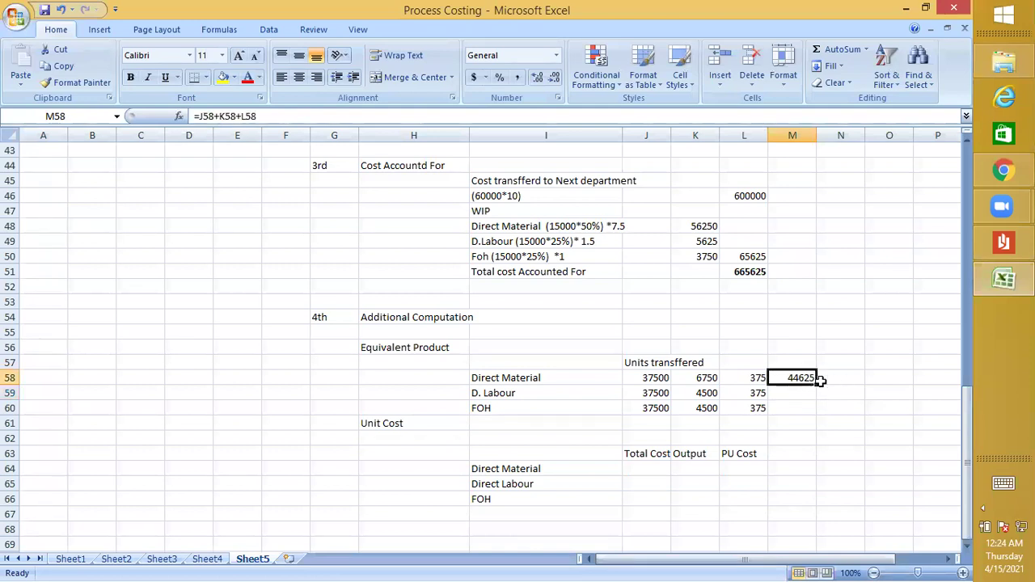
left_click_drag(820, 379, 823, 411)
left_click(860, 405)
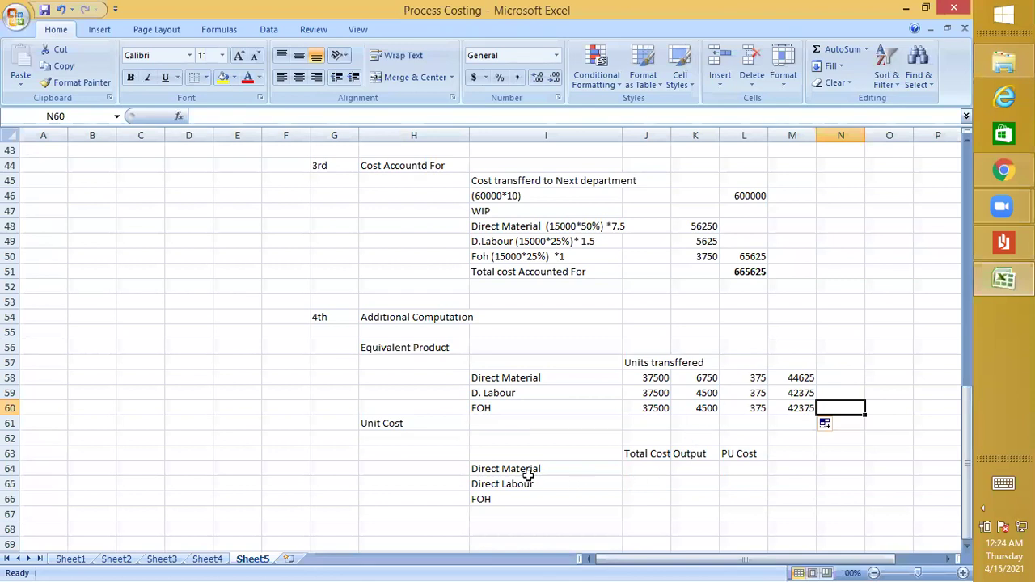
- Copy the Direct Material, Direct Labour and FOH costs from J36:J38 into the Unit Cost table's Total Cost column, starting at J64
left_click(382, 437)
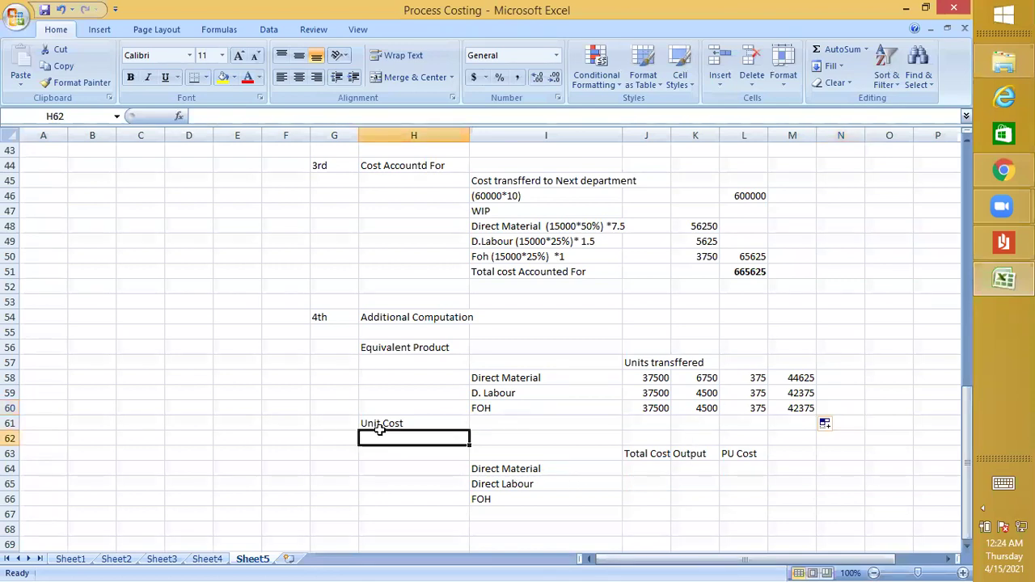
left_click(474, 437)
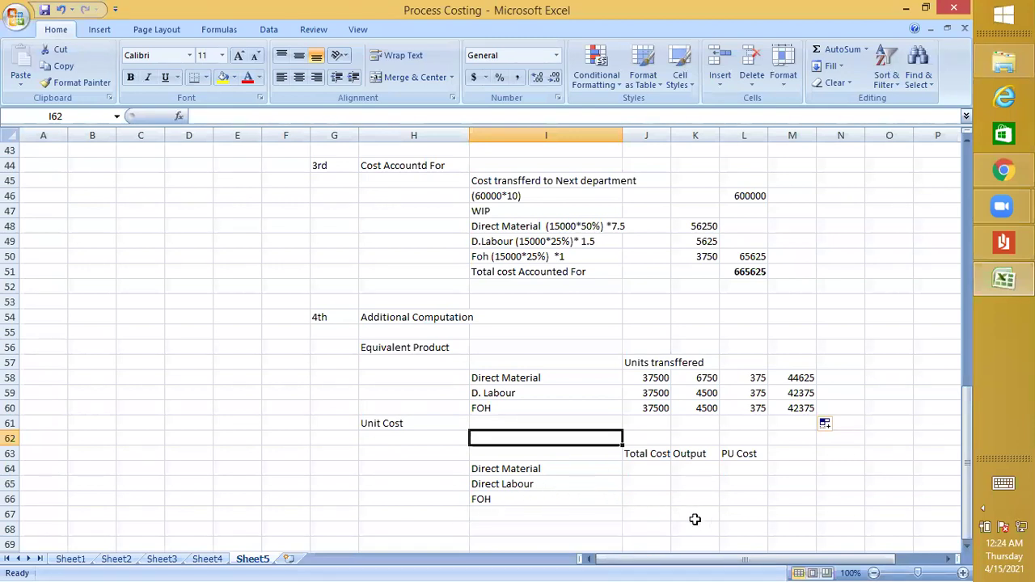
scroll(702, 434, "up", 7)
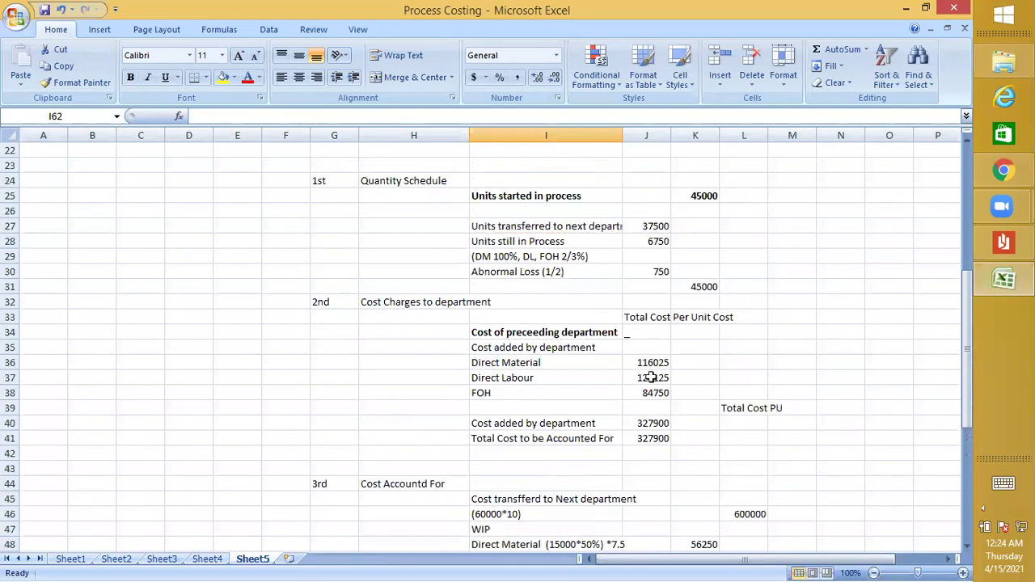
left_click(655, 364)
left_click_drag(660, 387, 662, 393)
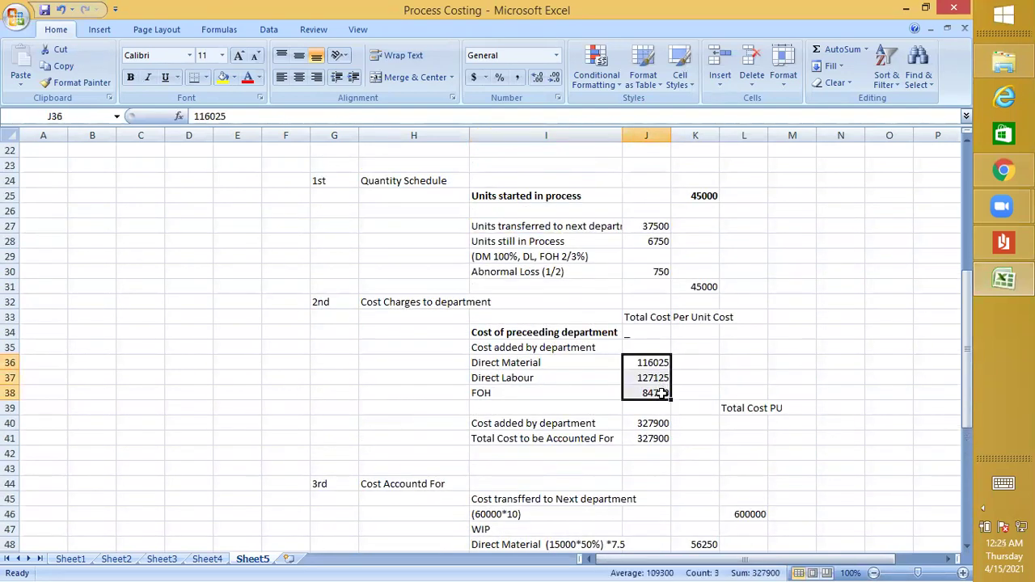
key("ctrl+c")
scroll(460, 406, "down", 9)
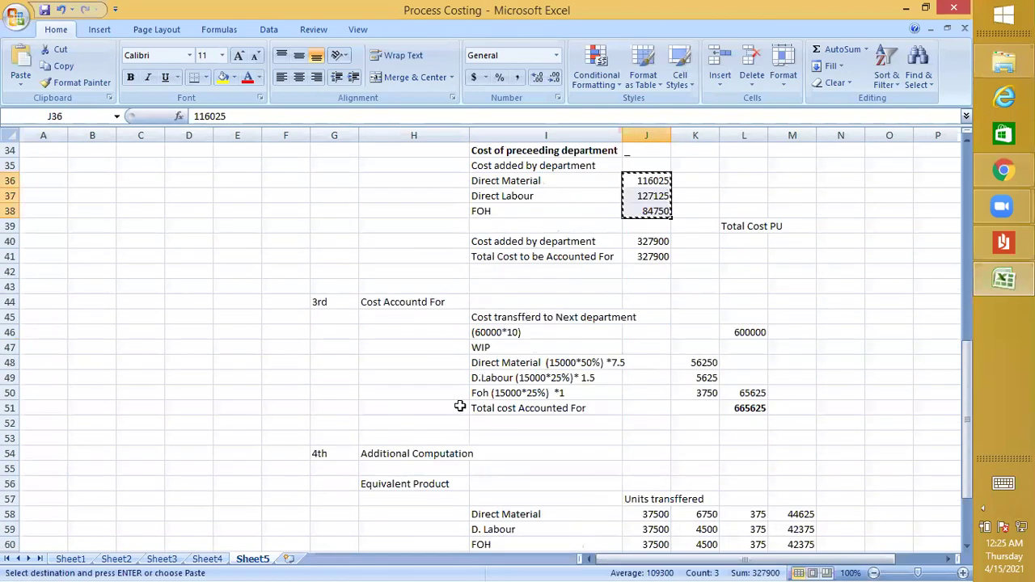
left_click(646, 373)
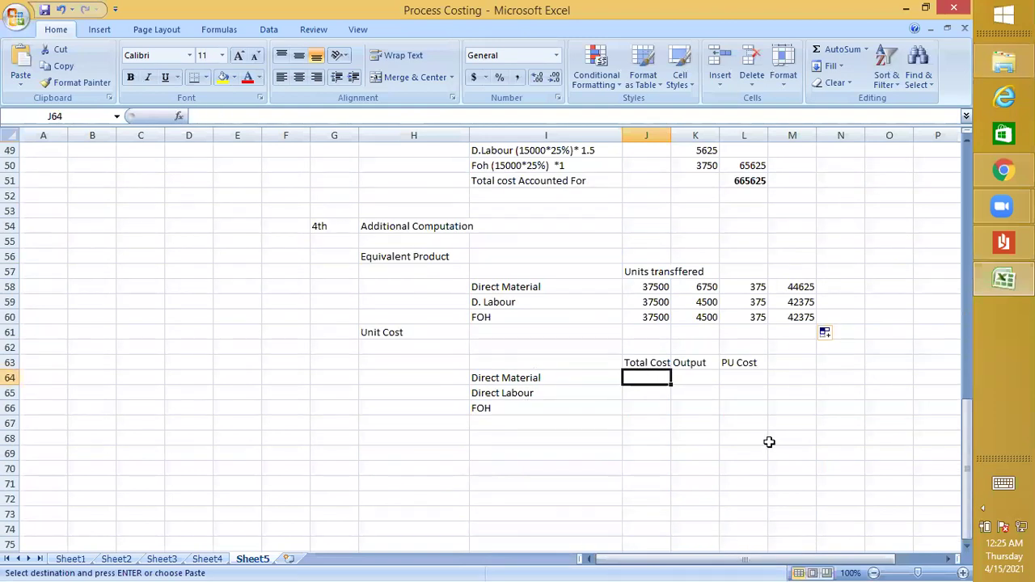
key("ctrl+v")
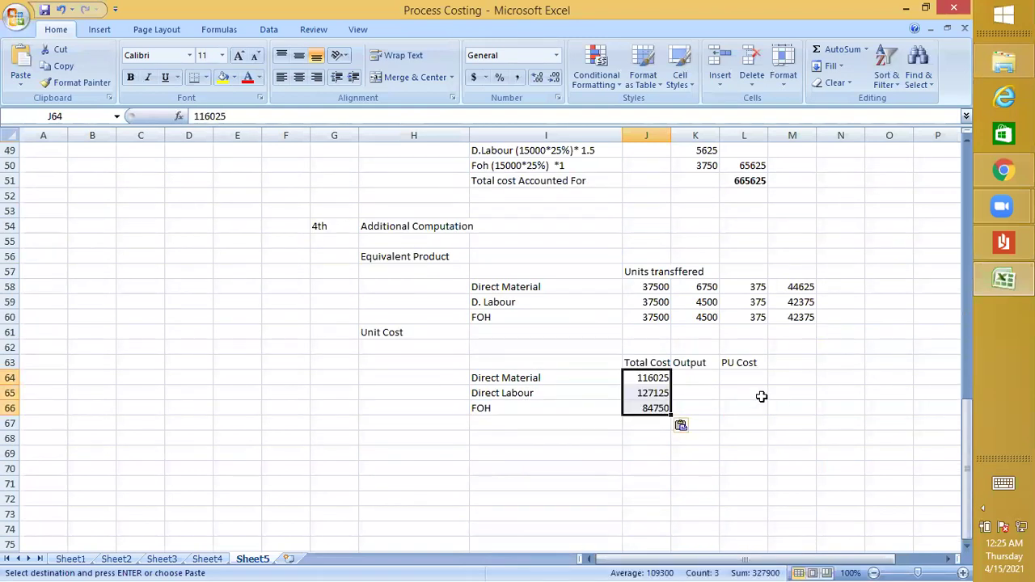
- Copy the equivalent unit totals M58:M60 into the Unit Cost table's Output column K64:K66 as values only
left_click_drag(799, 283, 800, 316)
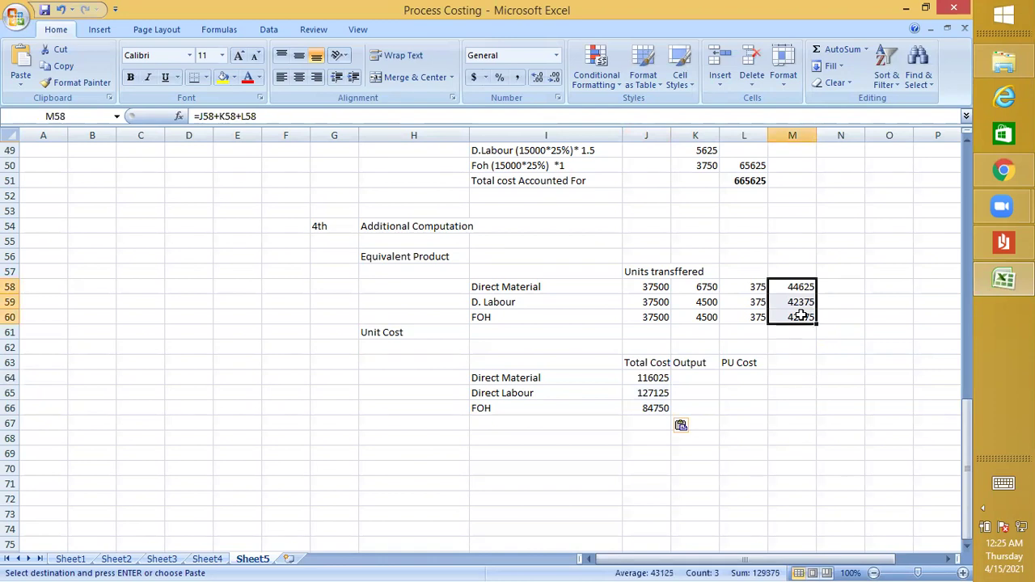
key("ctrl+c")
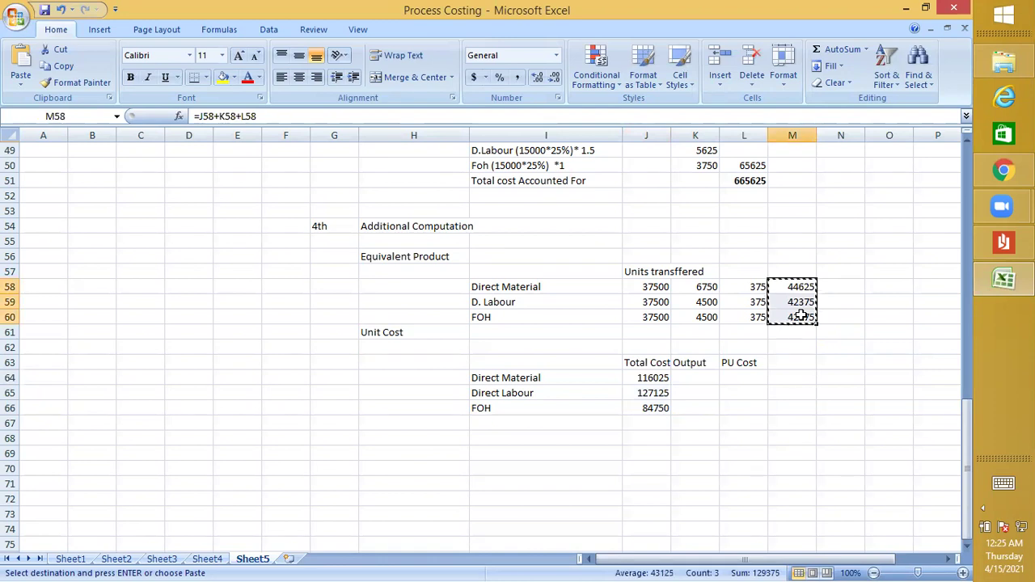
left_click(696, 372)
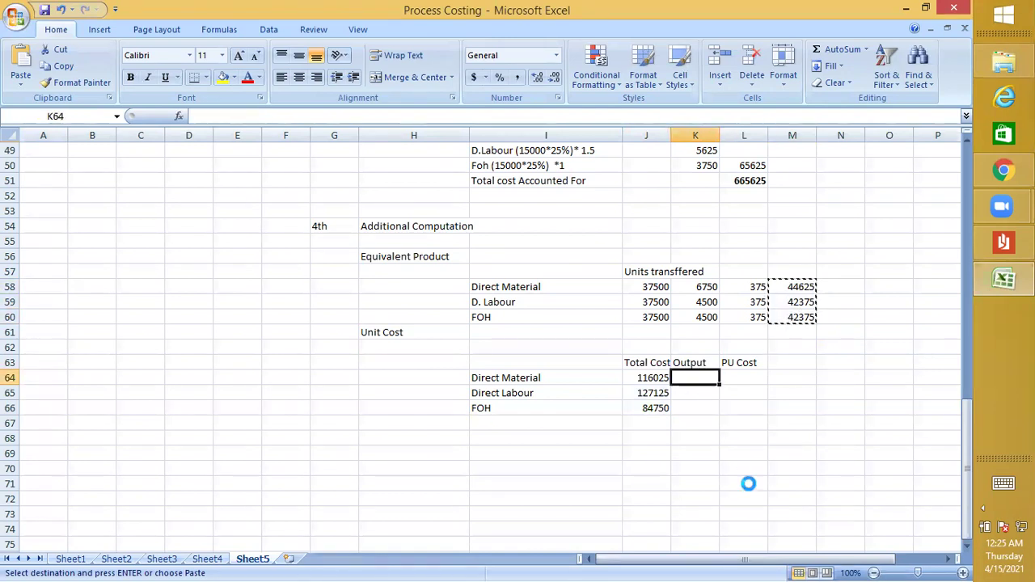
key("ctrl+v")
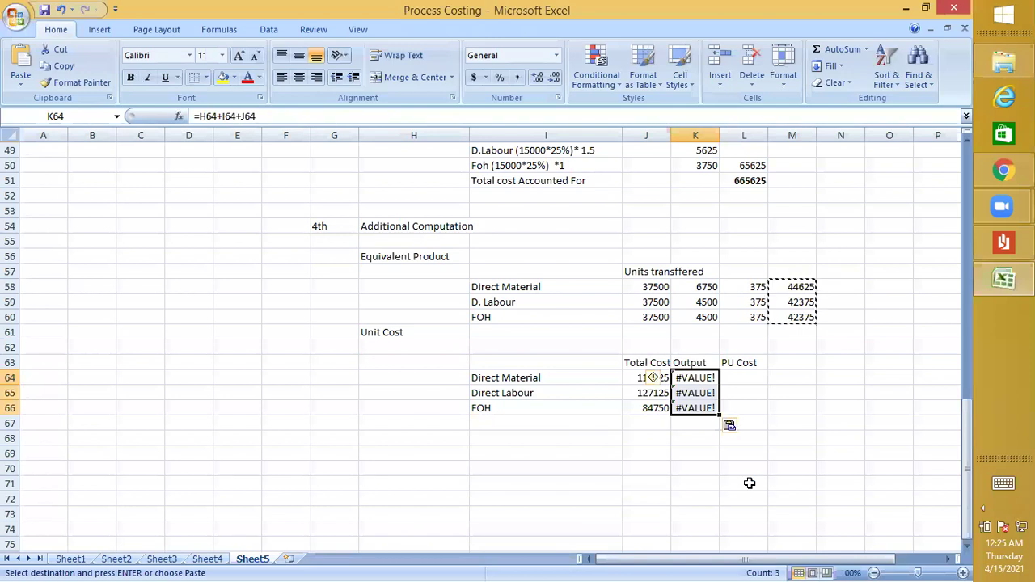
right_click(711, 381)
left_click(760, 196)
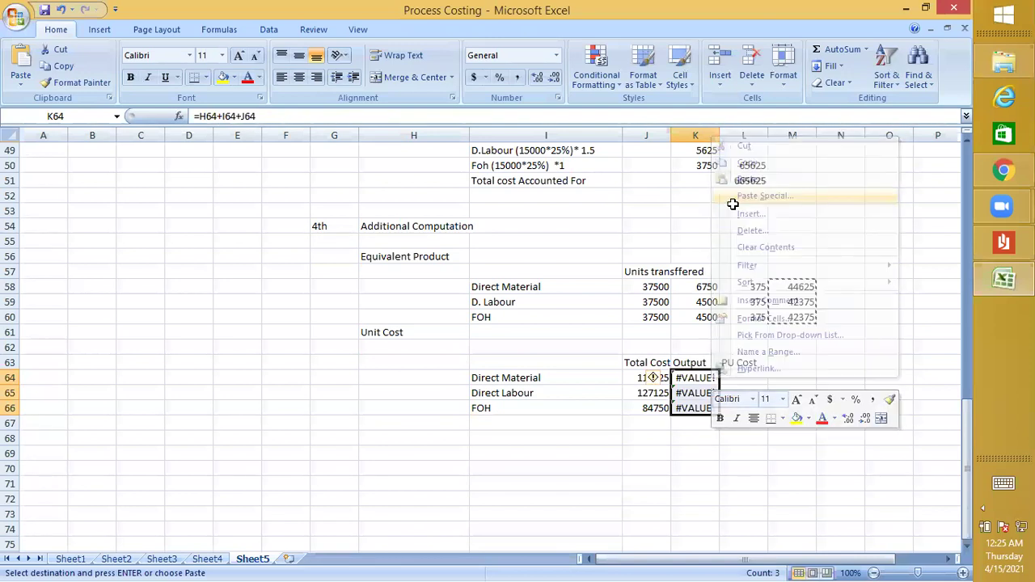
left_click(627, 138)
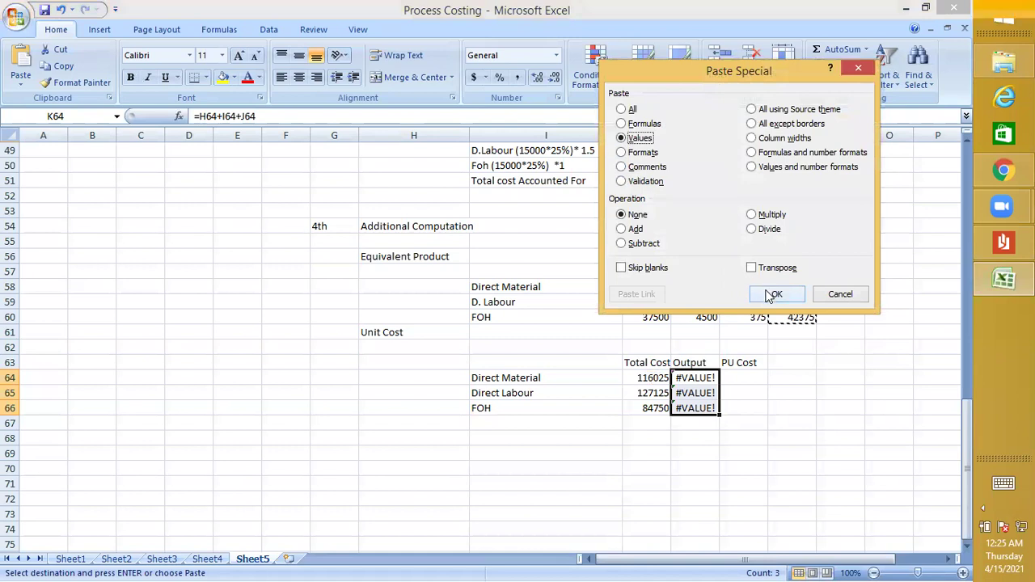
left_click(774, 293)
- Calculate the Direct Material per-unit cost in L64 with the formula =J64/K64
left_click(743, 377)
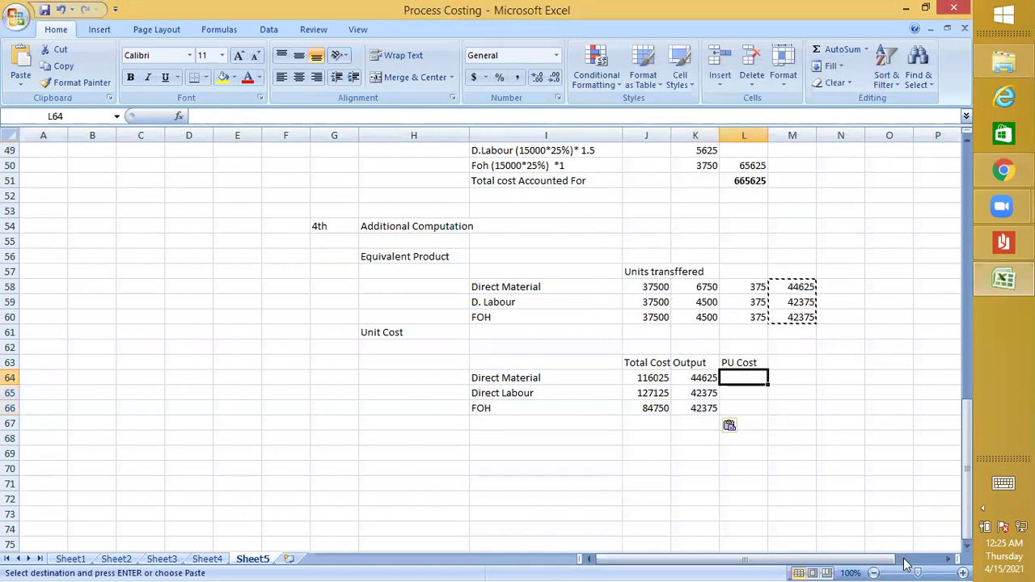
type("=")
left_click(654, 376)
type("/")
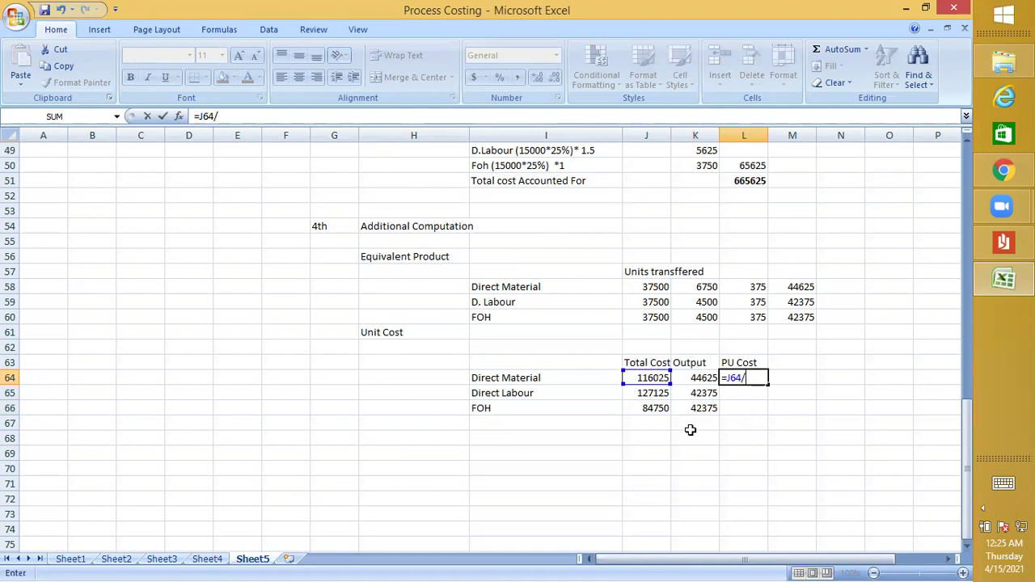
left_click(693, 378)
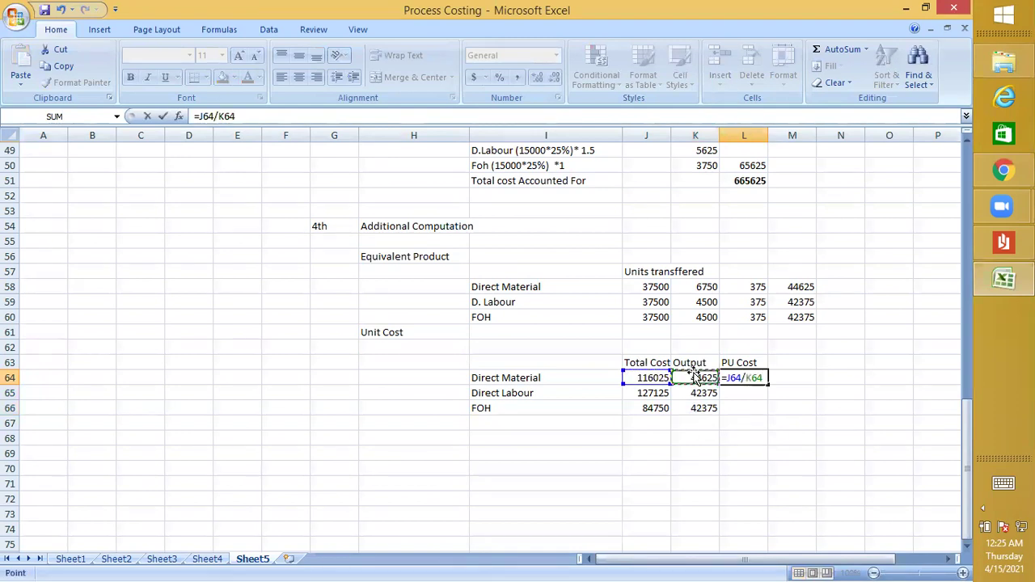
key("Return")
- Fill the per-unit cost formula from L64 down to the Direct Labour and FOH rows, L65:L66
left_click(752, 378)
left_click_drag(766, 386, 765, 414)
left_click(763, 438)
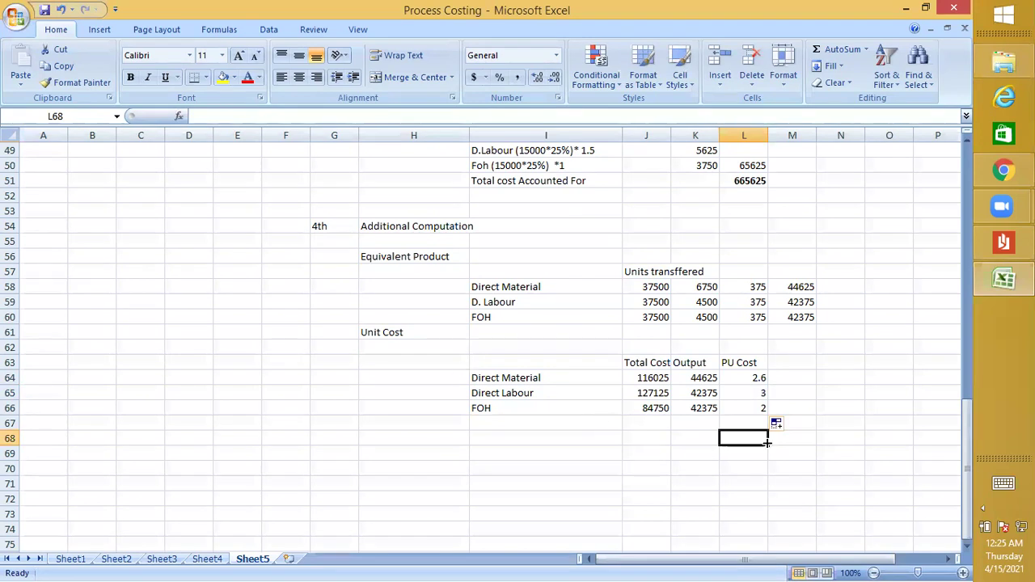
- Check the sum of the per-unit costs L64:L66 and enter 7.6 as their total in L67
left_click_drag(757, 376, 759, 411)
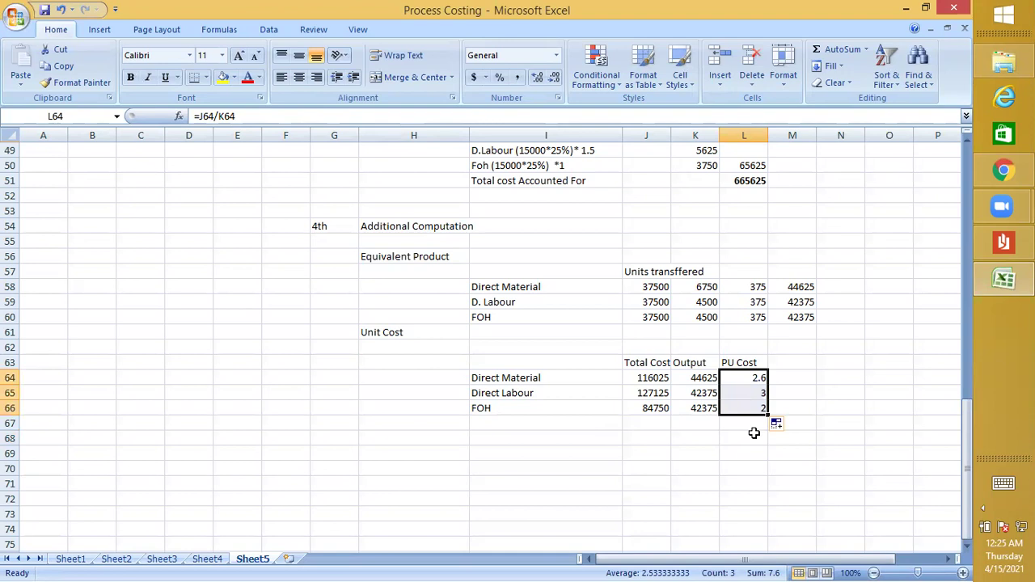
left_click(744, 433)
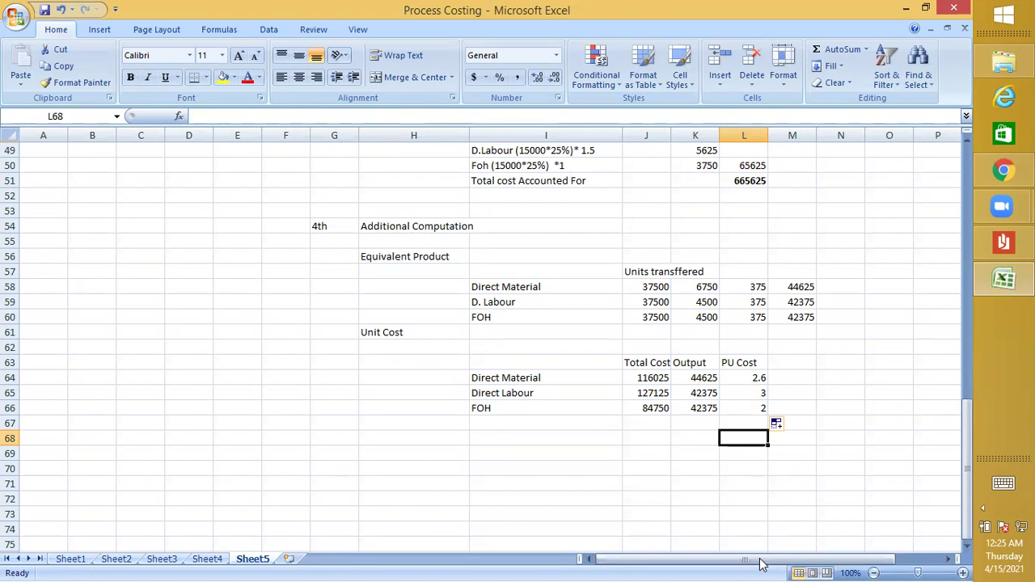
key("Up")
type("7")
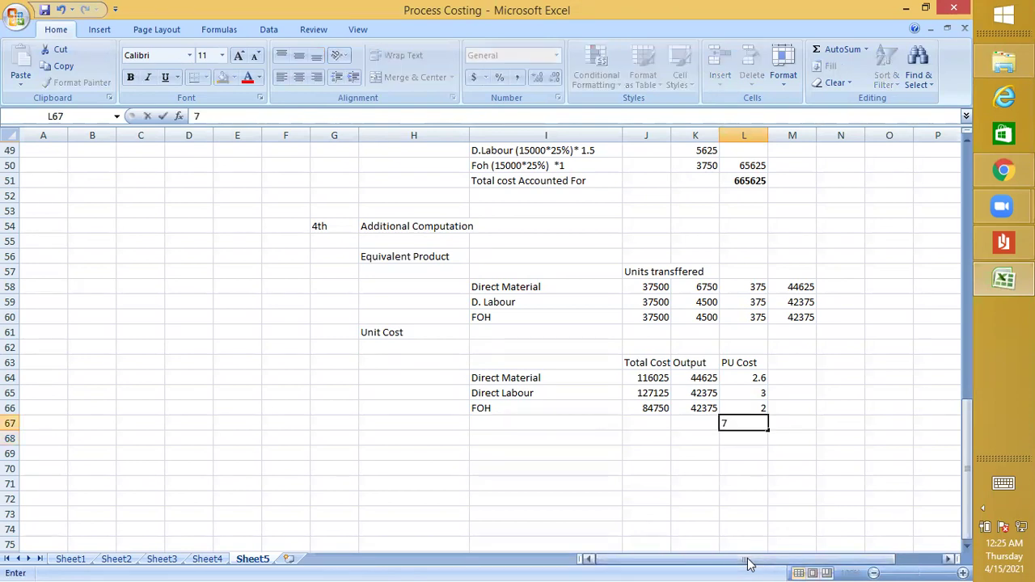
type(".6")
key("Return")
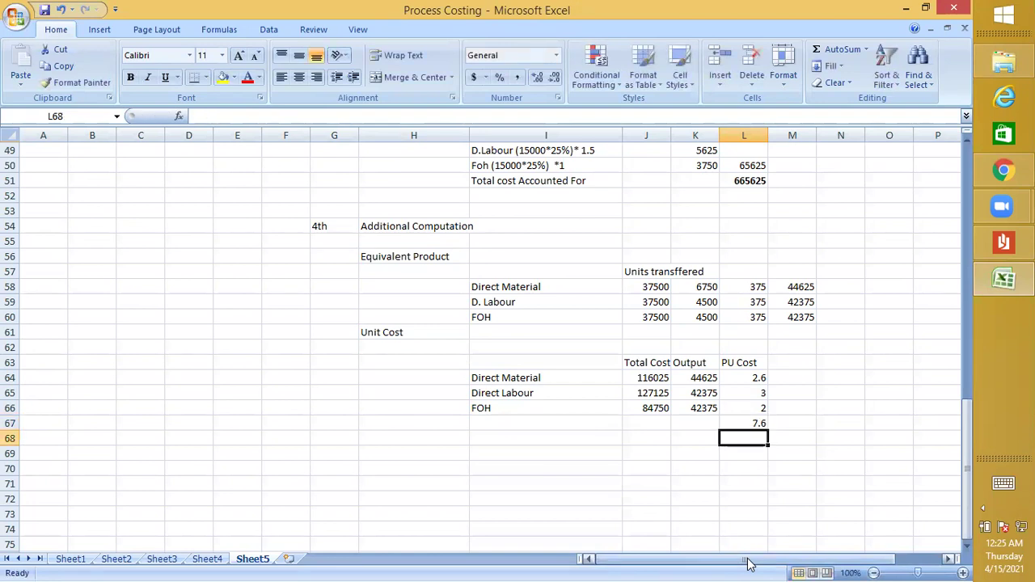
left_click(415, 454)
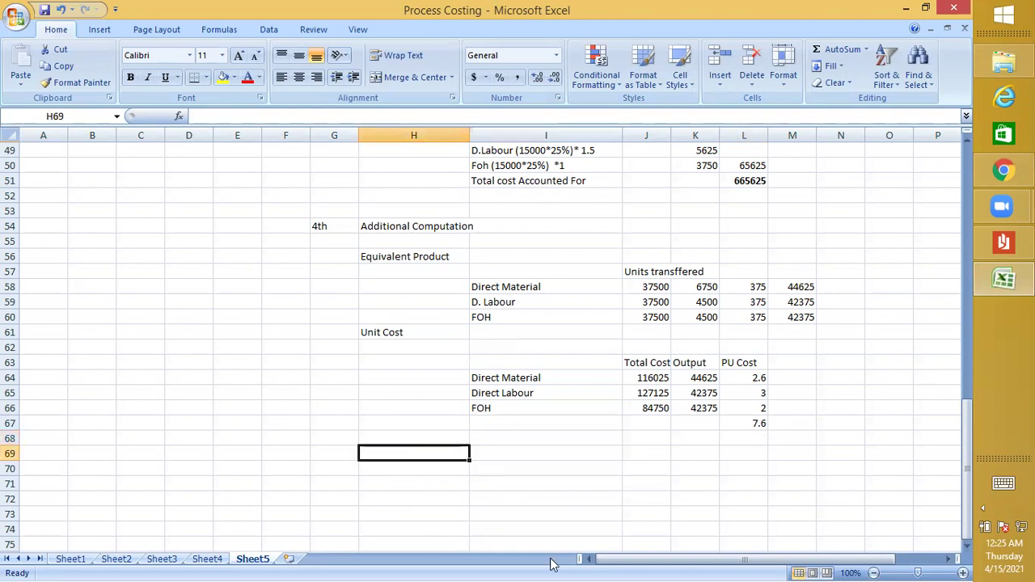
- Enter the heading "Cost of Abnormal Loss" in H69
type("Co")
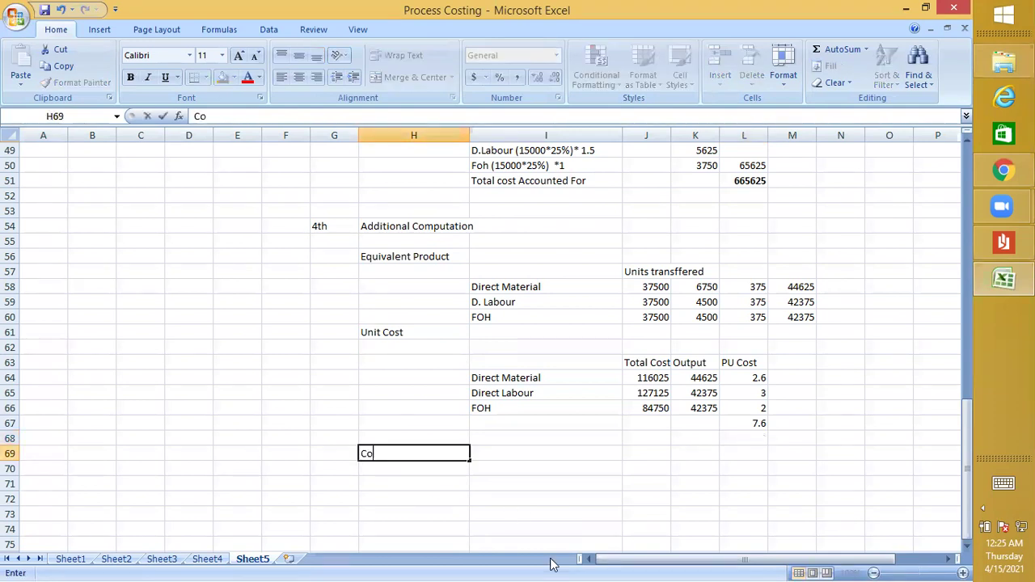
type("st of Abnormal Loss")
key("Return")
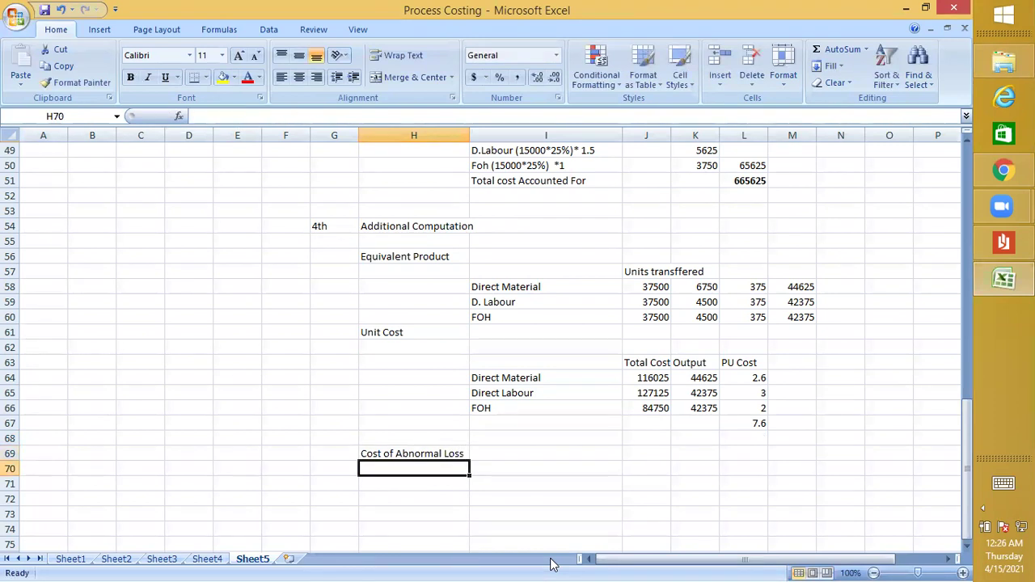
- Calculate the material cost of the abnormal loss in I70 with the formula =(750*1/2)*2.6
left_click(494, 465)
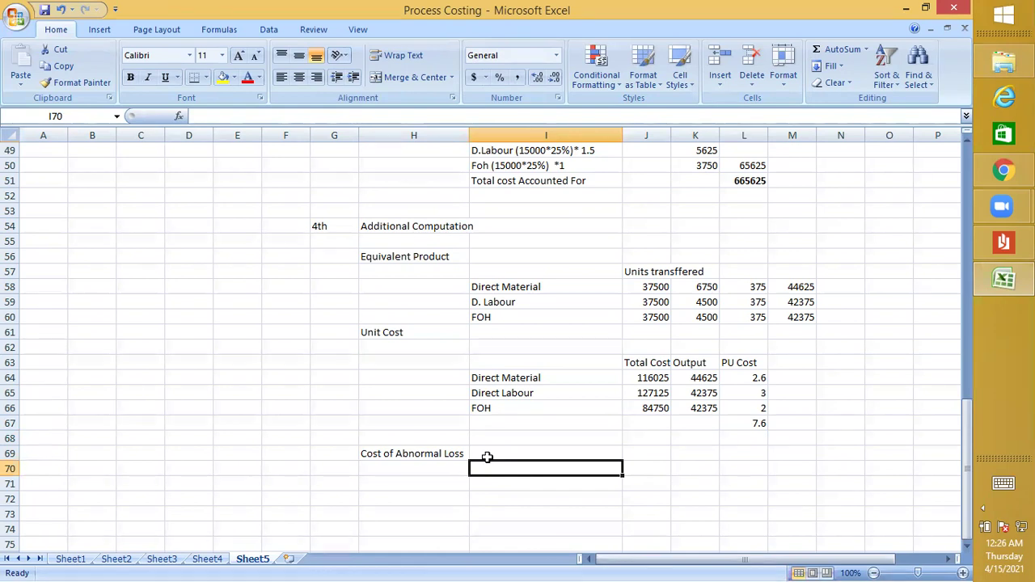
type("=")
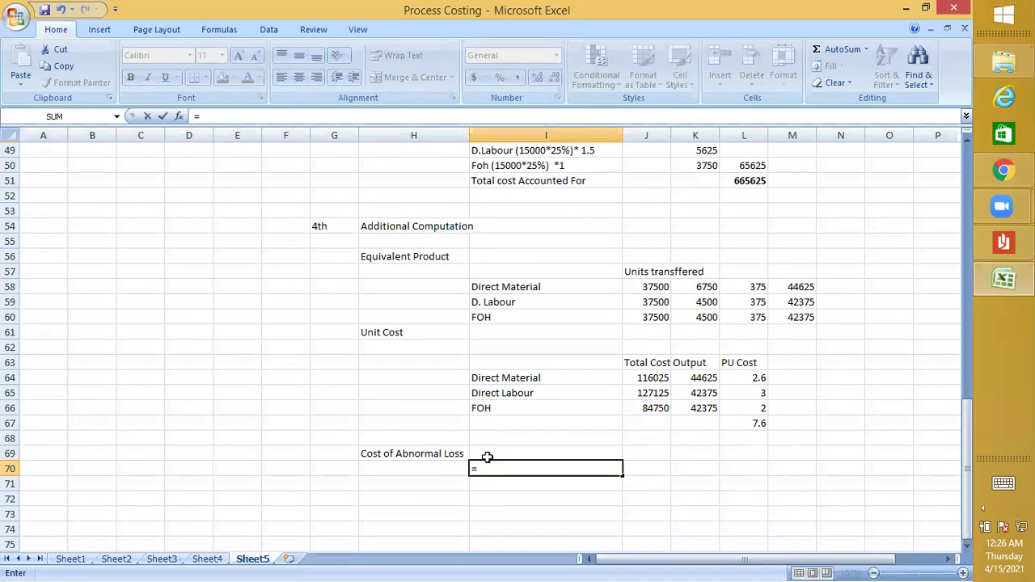
type("(750*1/2)")
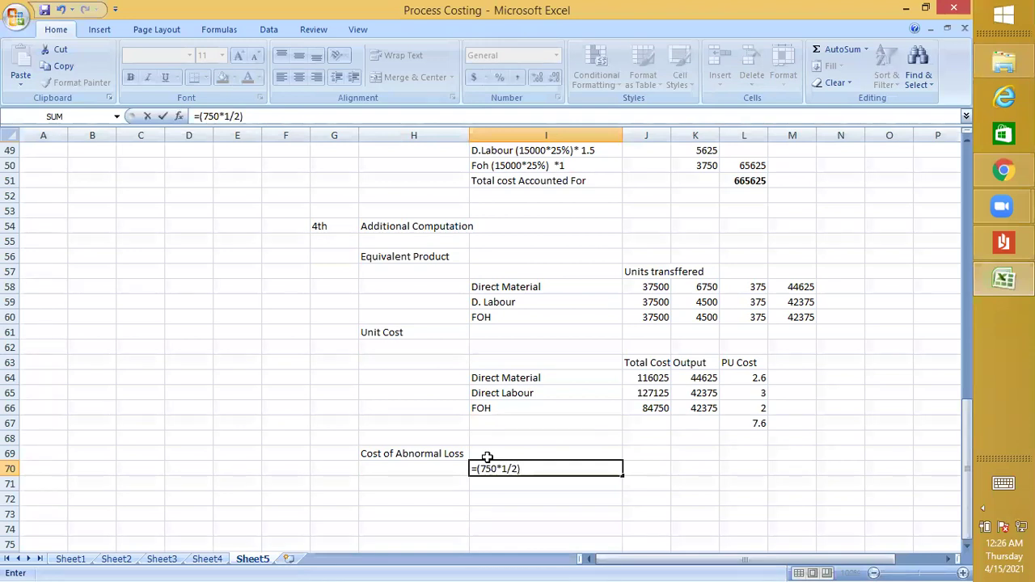
type("*2.6")
key("Return")
key("Up")
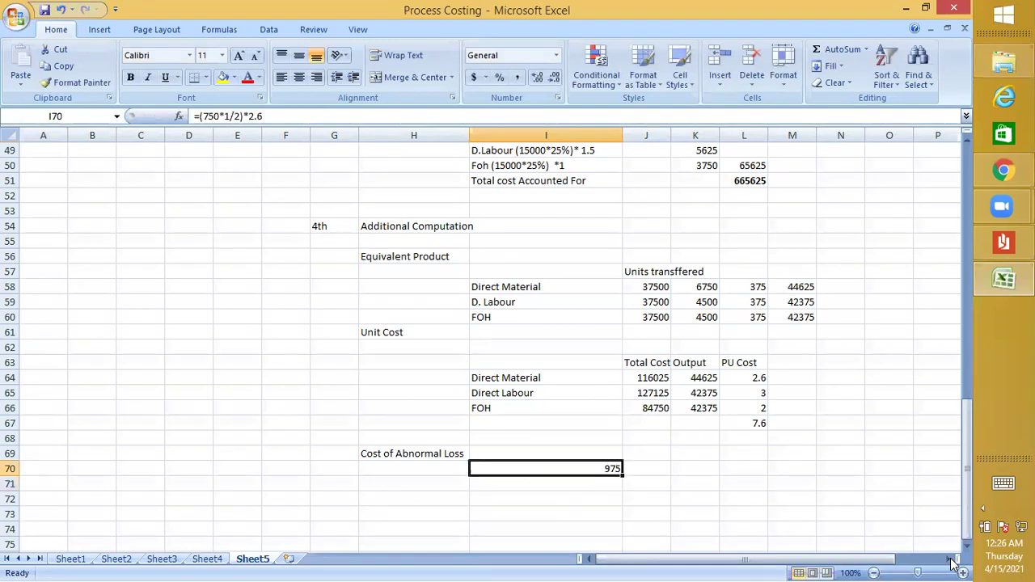
- Label the abnormal loss rows Material in H70 and Labour in H71
key("Left")
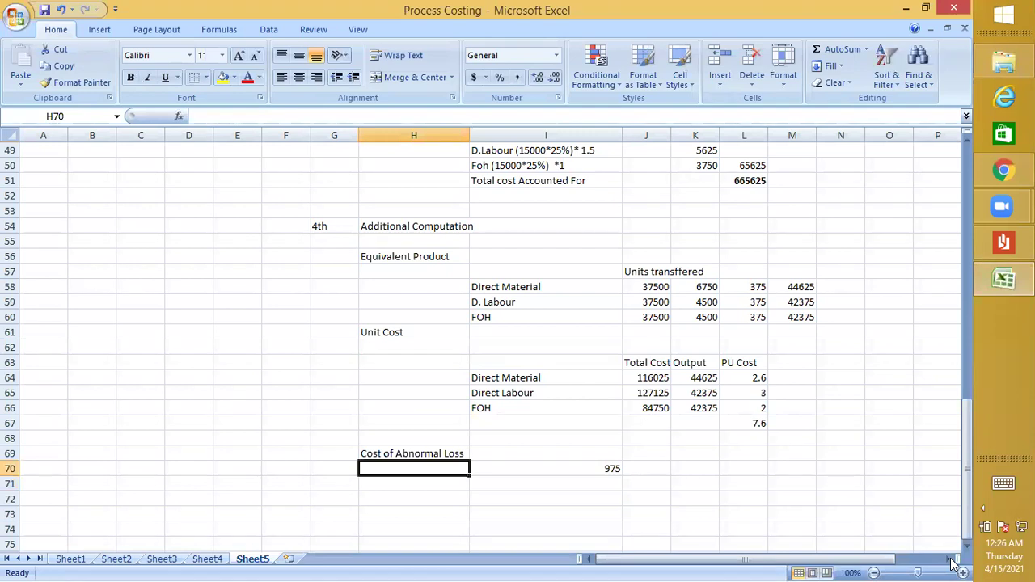
type("Mater")
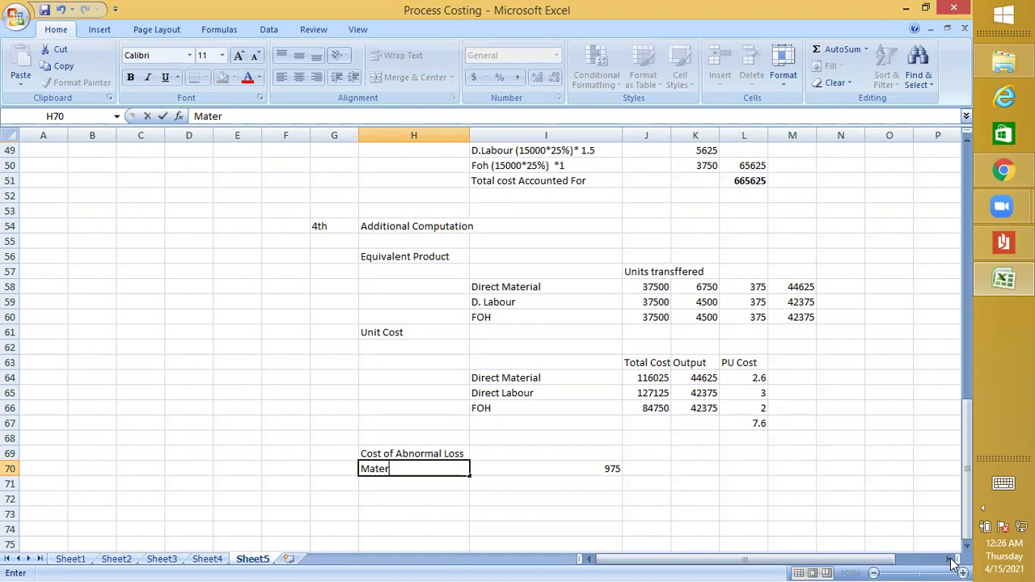
type("ial")
key("Return")
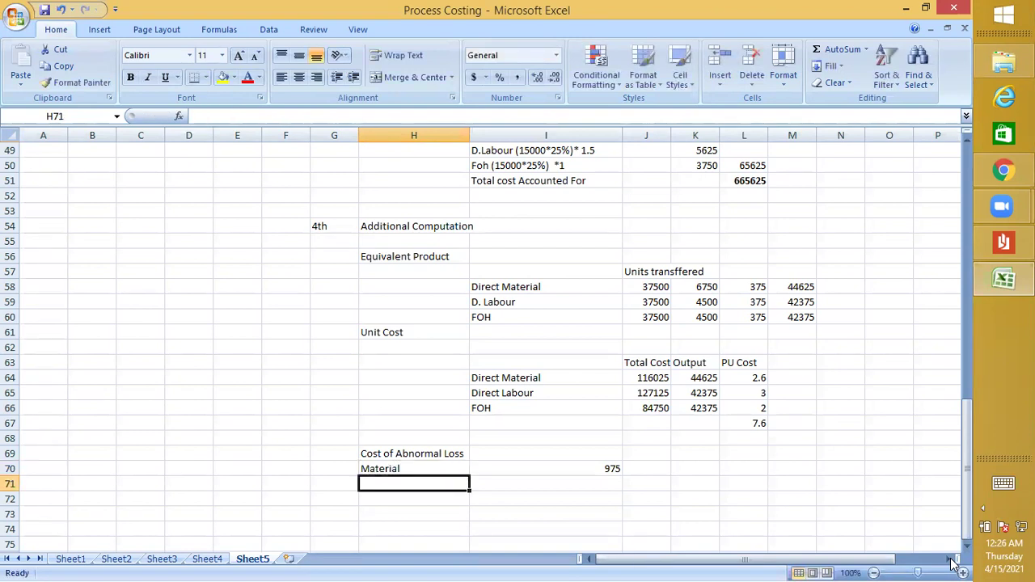
type("Lab")
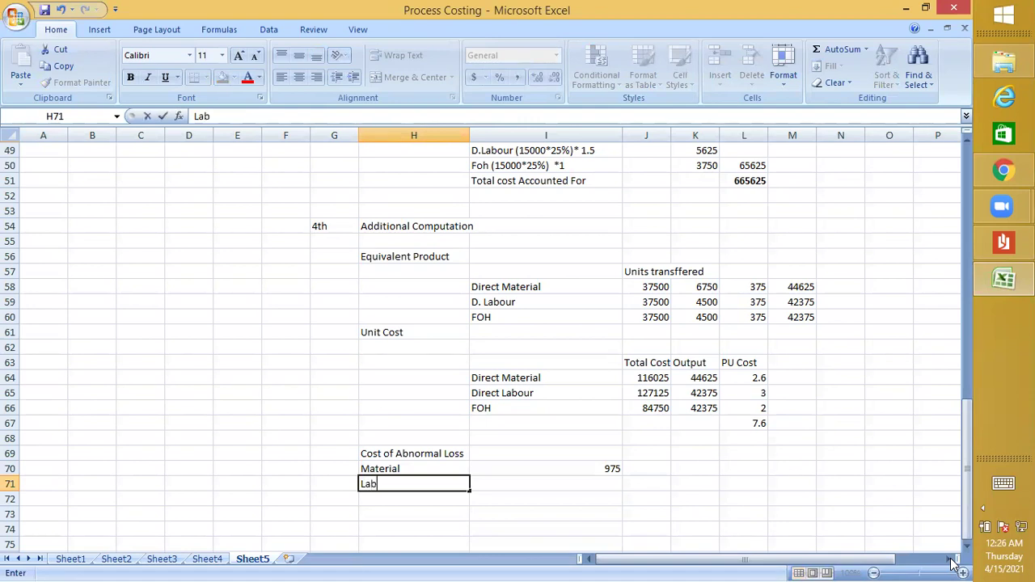
type("our")
key("Return")
key("Up")
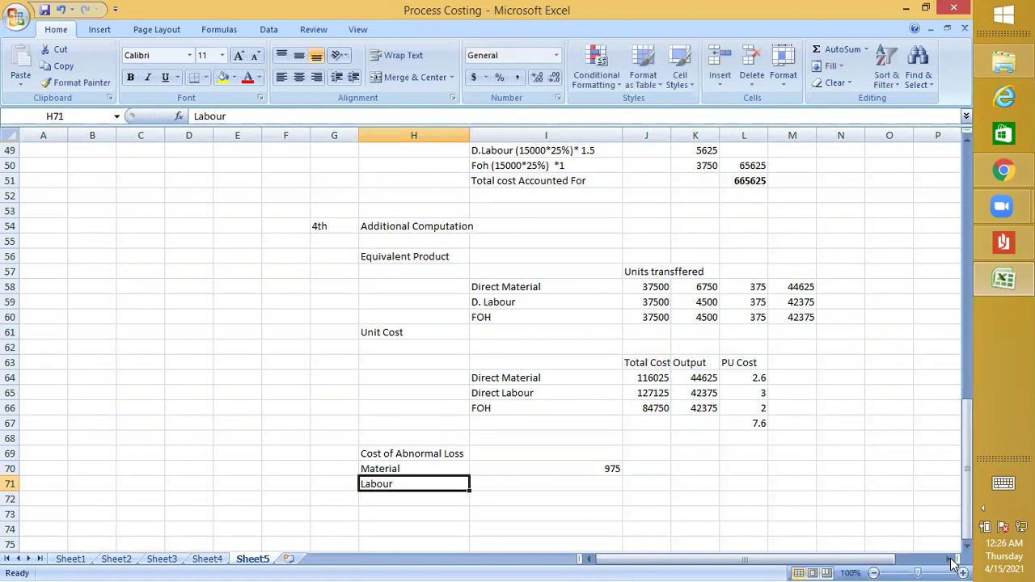
- Copy the Material formula down to the Labour row, I71, and change it to =(750*1/2)*3
key("Right")
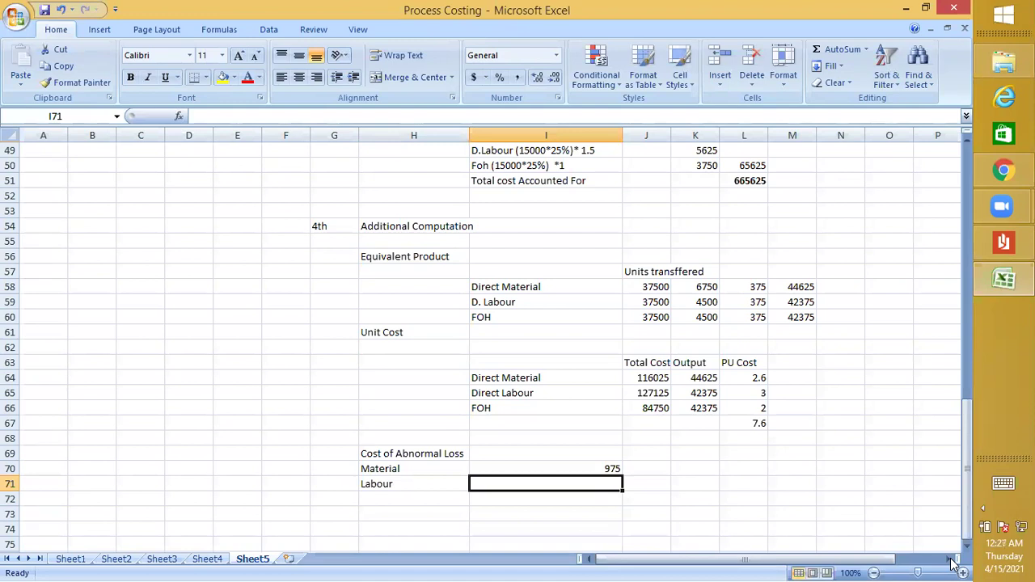
key("ctrl+d")
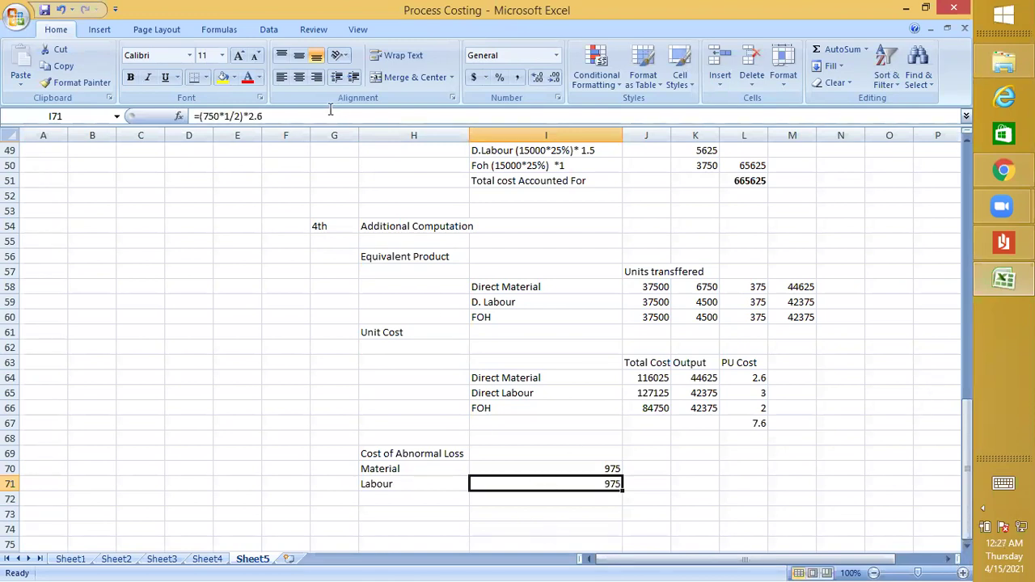
double_click(534, 486)
left_click(548, 484)
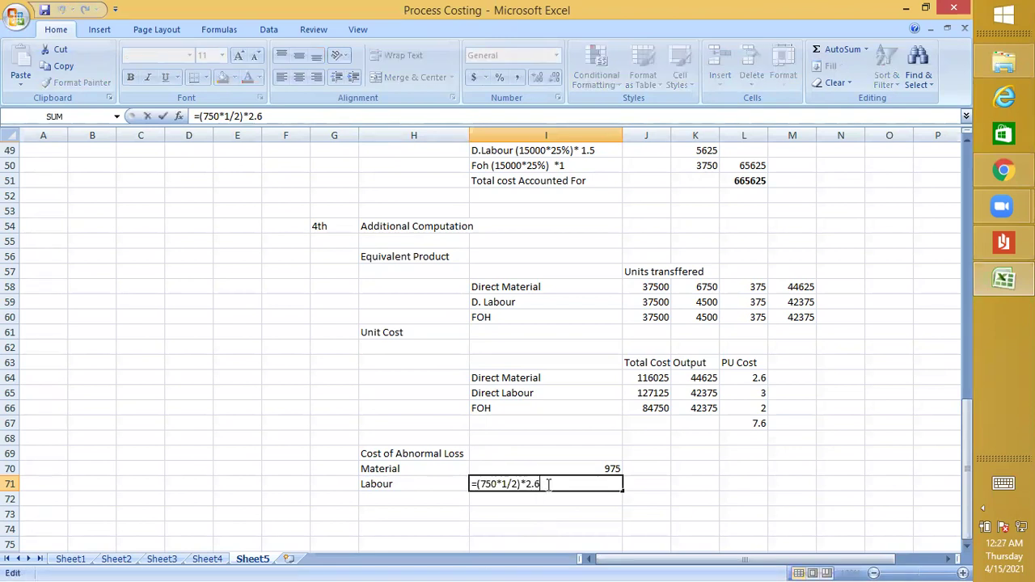
key("BackSpace")
key("BackSpace")
key("BackSpace")
type("3")
key("Return")
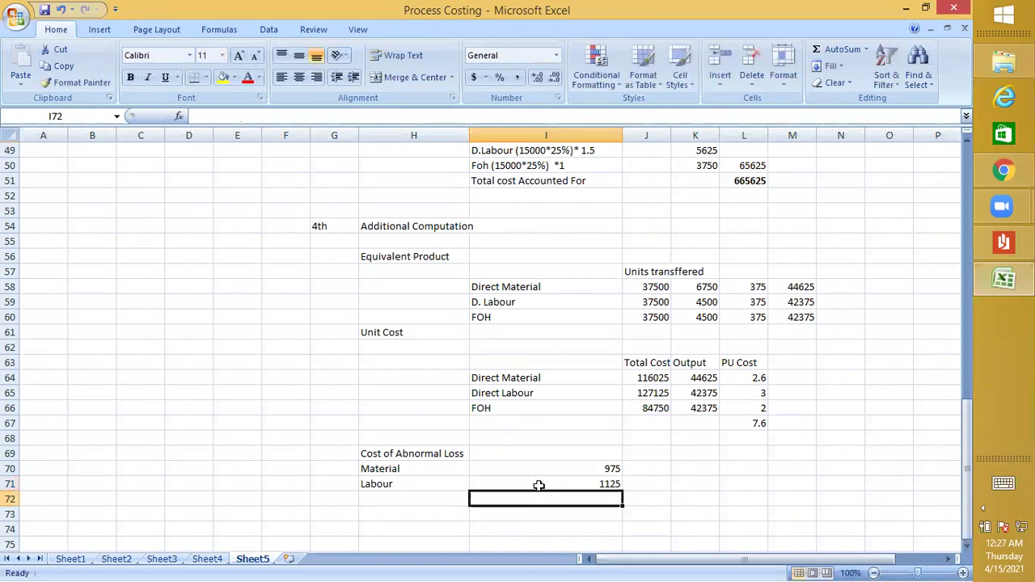
- Add an FOH row with the label in H72 and the formula =(750*1/2)*2 in I72
left_click(434, 496)
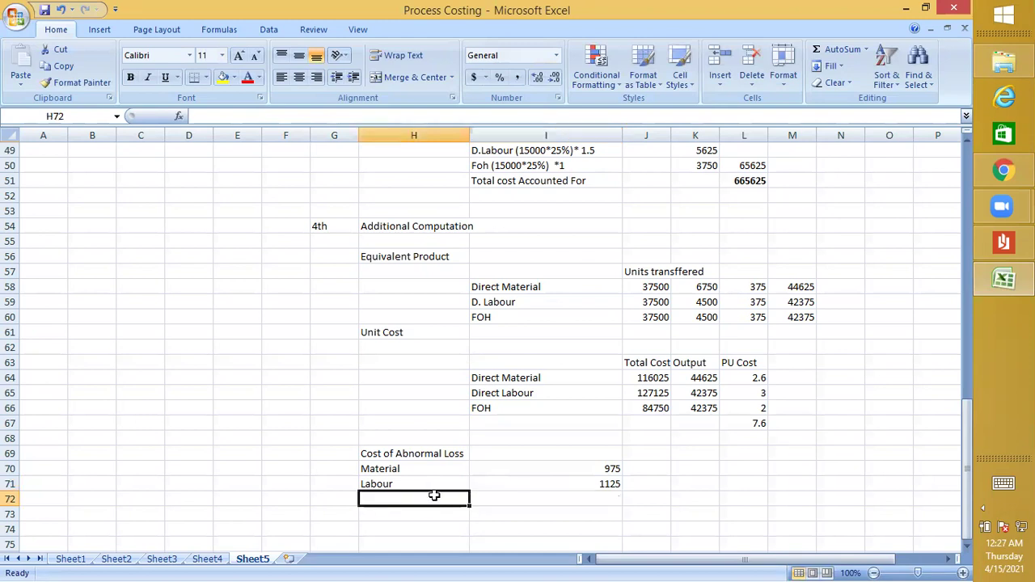
type("FOH")
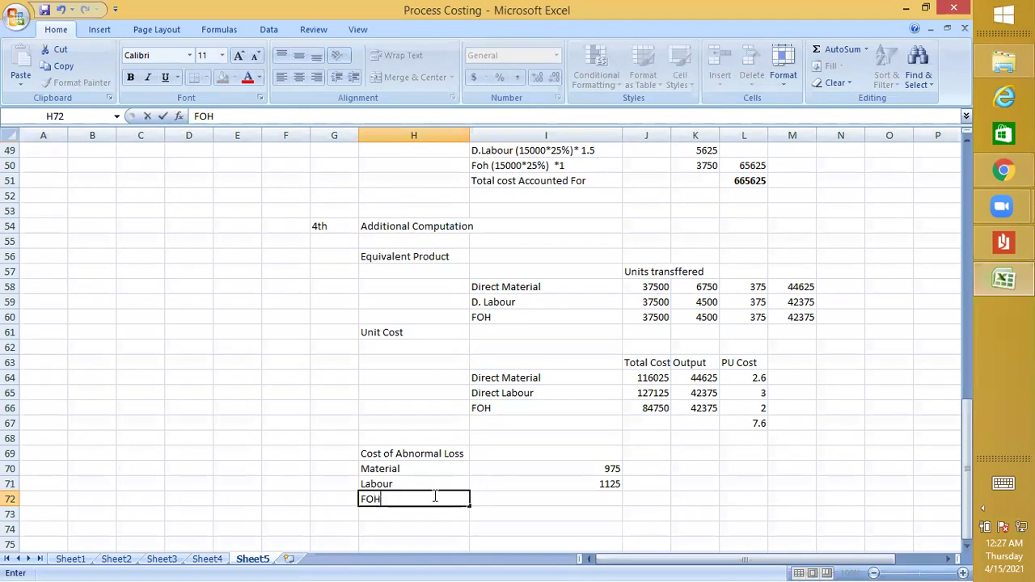
left_click(604, 502)
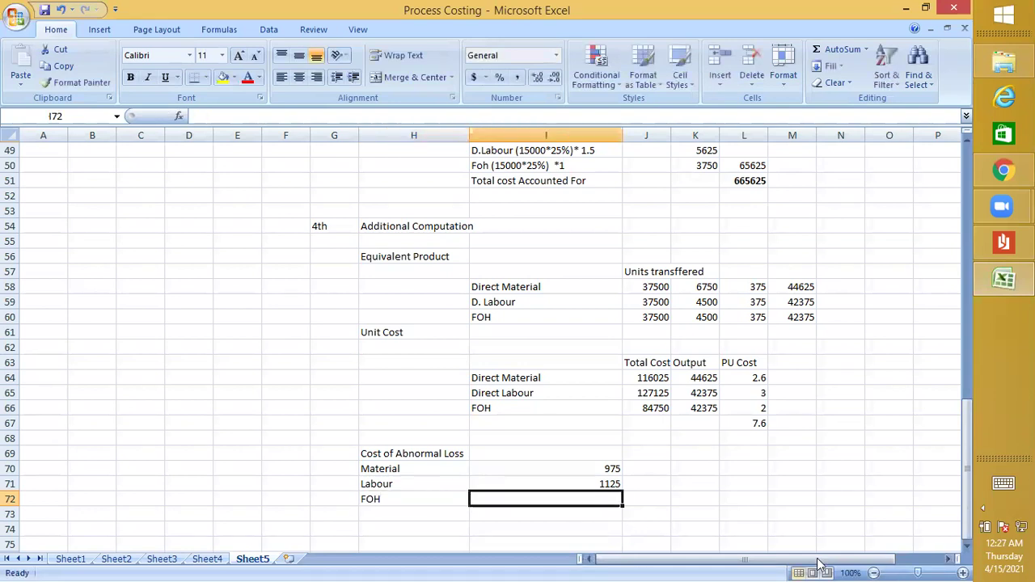
key("ctrl+d")
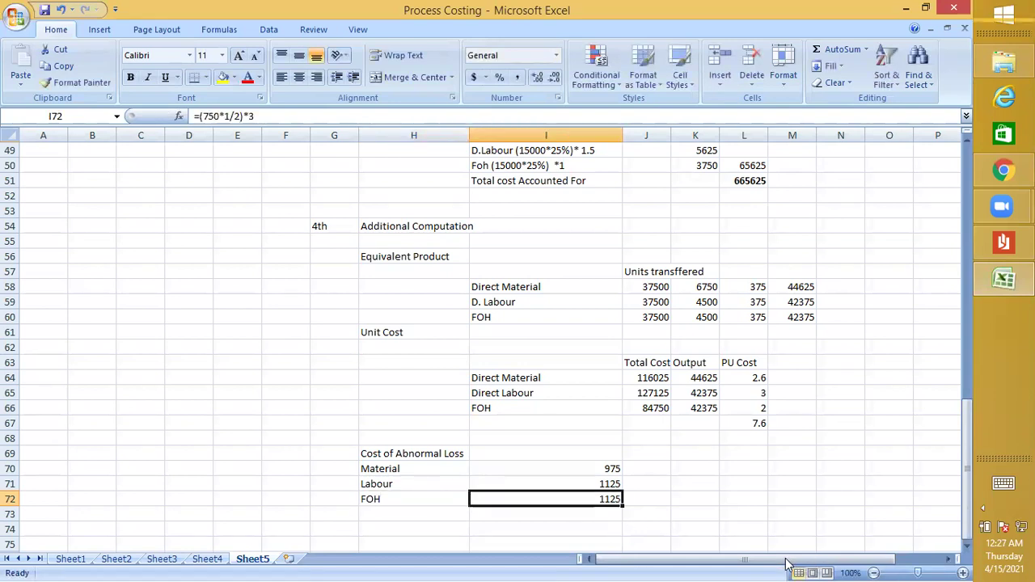
double_click(572, 499)
key("BackSpace")
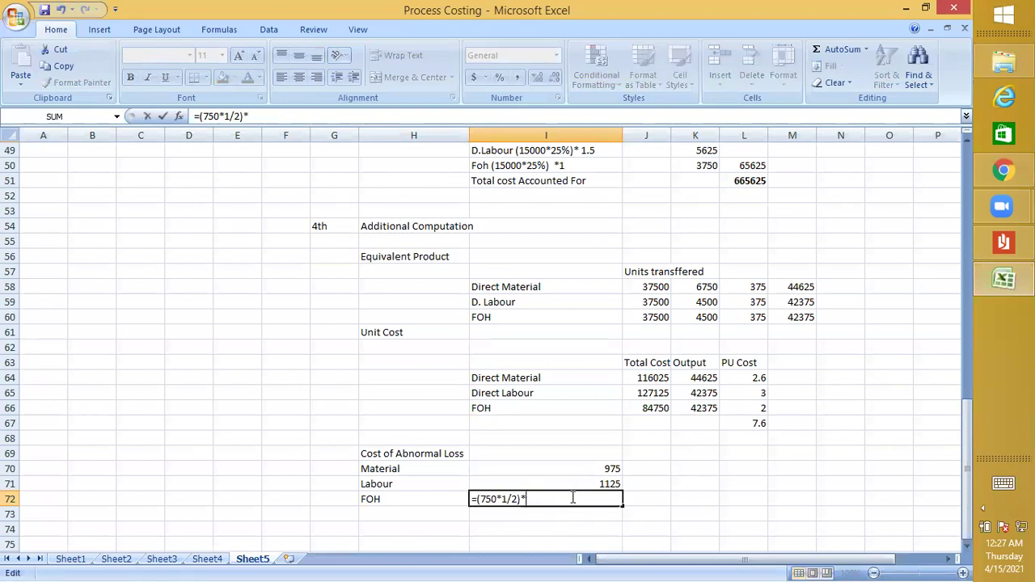
type("2")
key("Return")
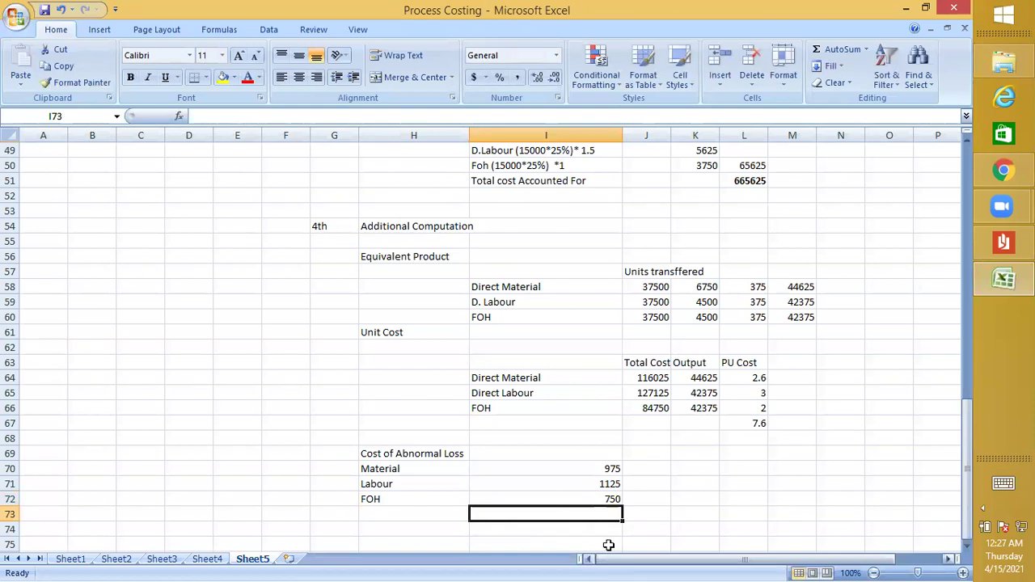
- Check the sum of the abnormal loss costs I70:I72 and enter 2850 as their total in I73
left_click_drag(601, 469, 615, 502)
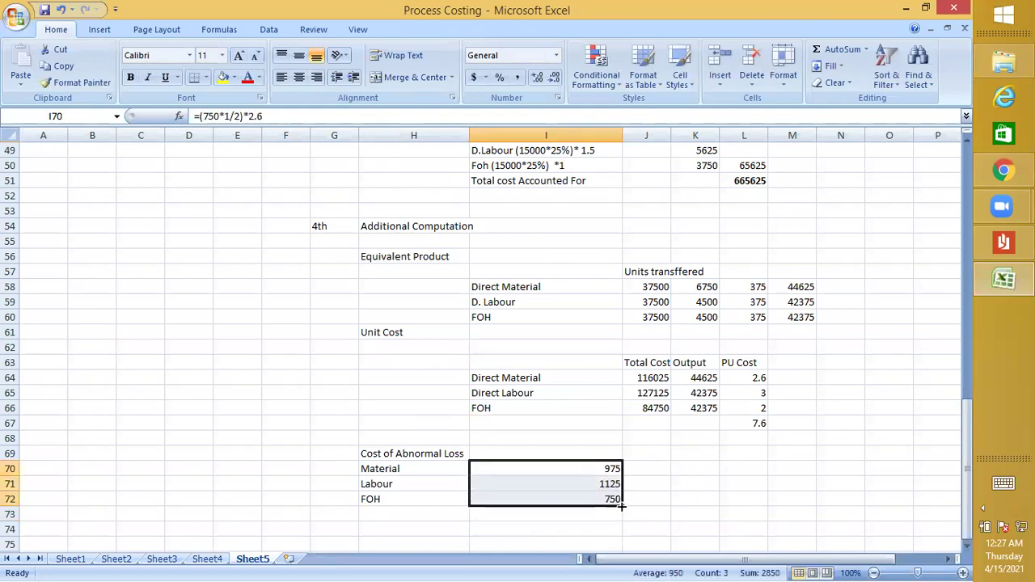
scroll(647, 486, "down", 2)
left_click(592, 428)
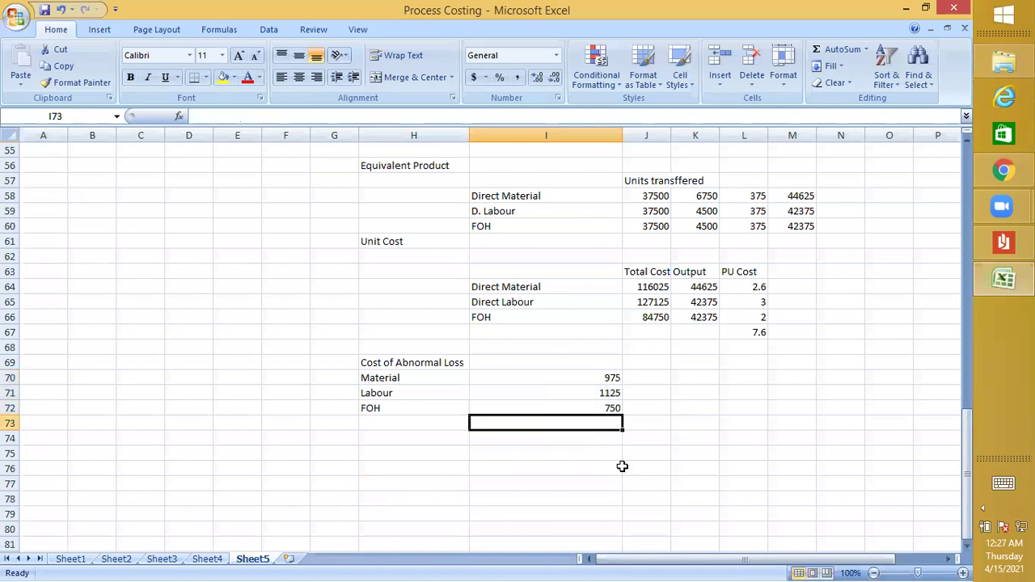
type("2850")
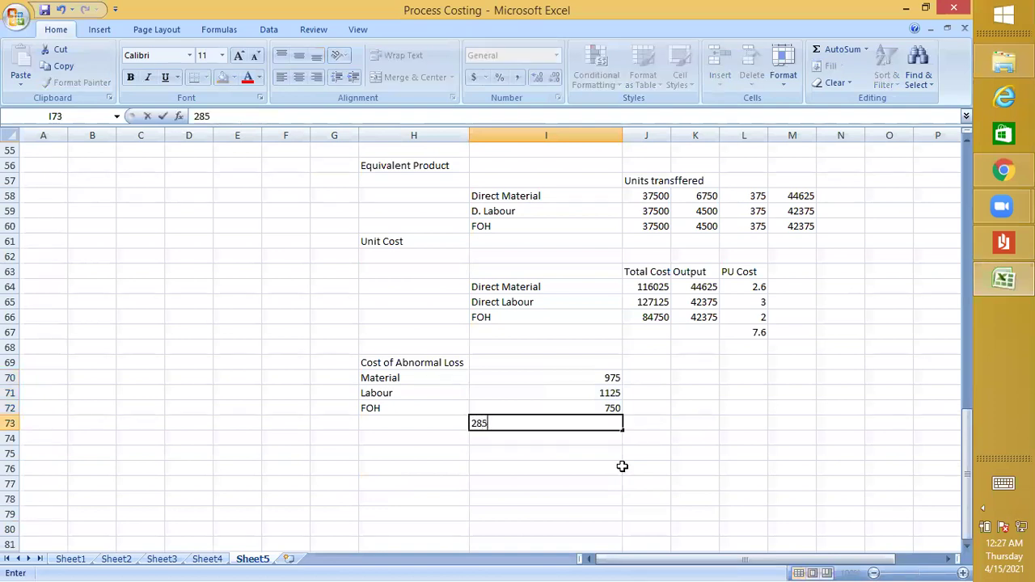
key("Return")
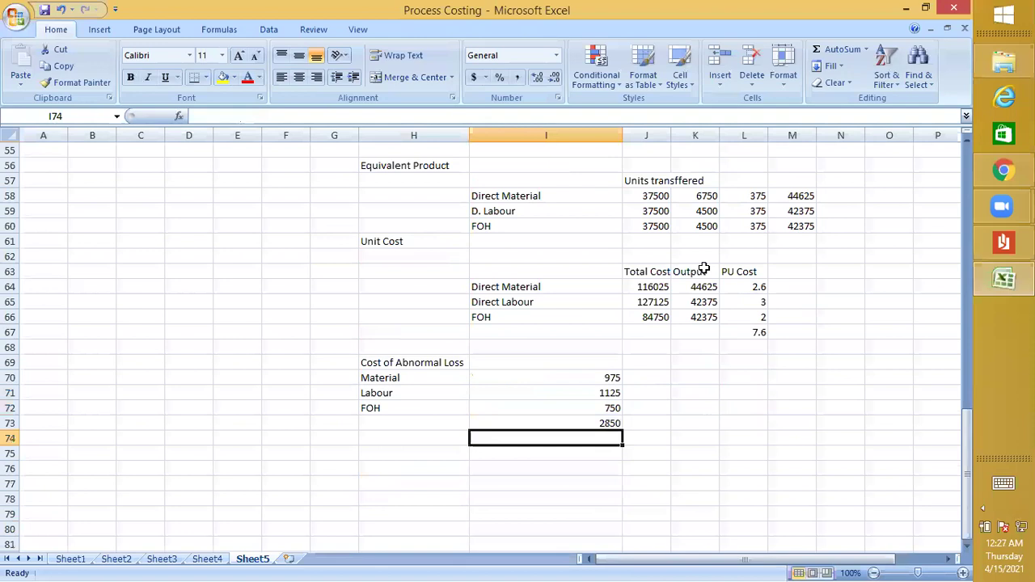
- Copy the per-unit costs L64:L67 into the Per Unit Cost column K36:K39 of the Cost Charges section as values only
scroll(704, 269, "up", 4)
scroll(704, 269, "up", 4)
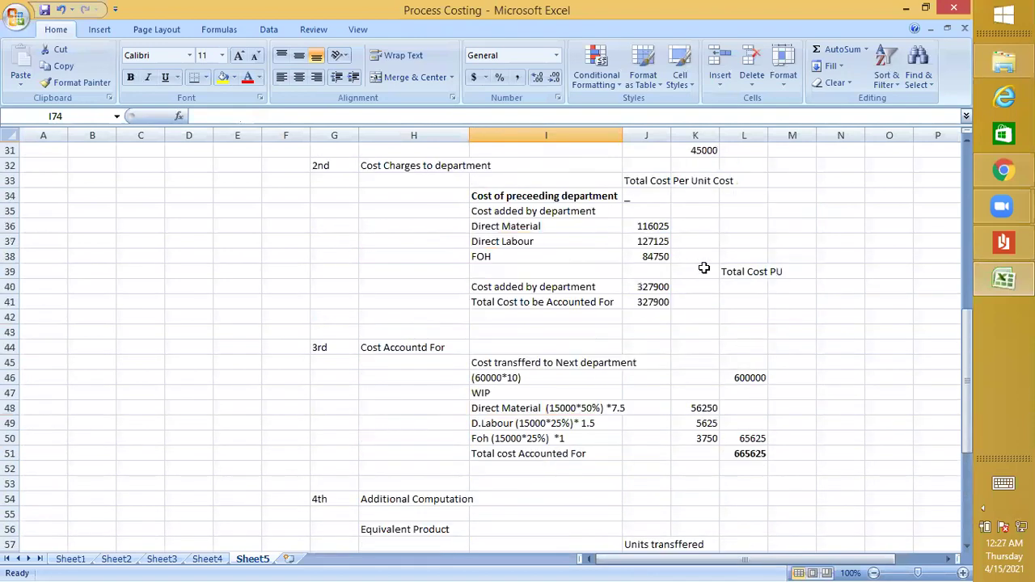
left_click(693, 226)
left_click(695, 241)
left_click(715, 287)
scroll(723, 298, "down", 2)
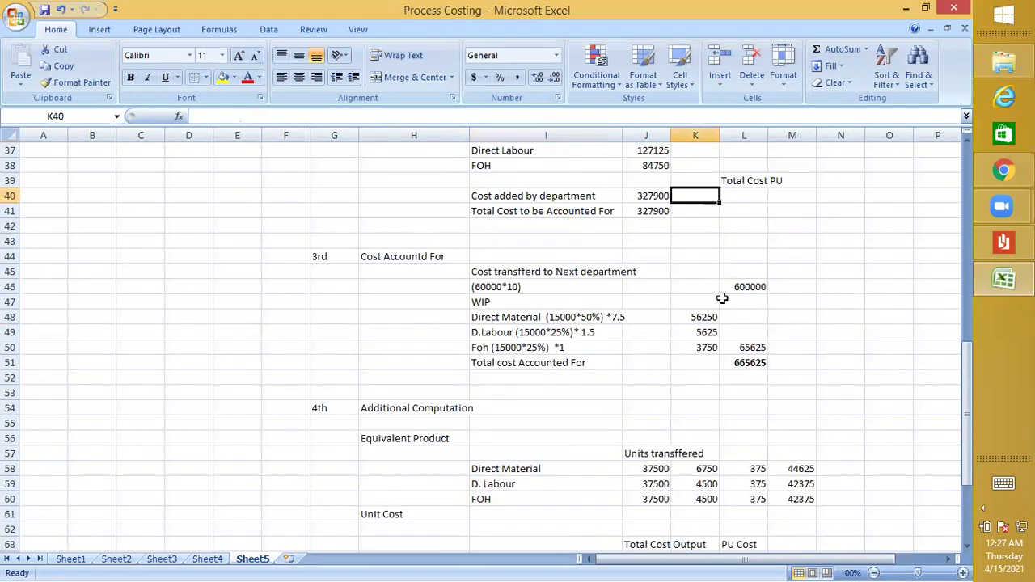
scroll(722, 299, "down", 4)
left_click_drag(761, 377, 766, 426)
key("ctrl+c")
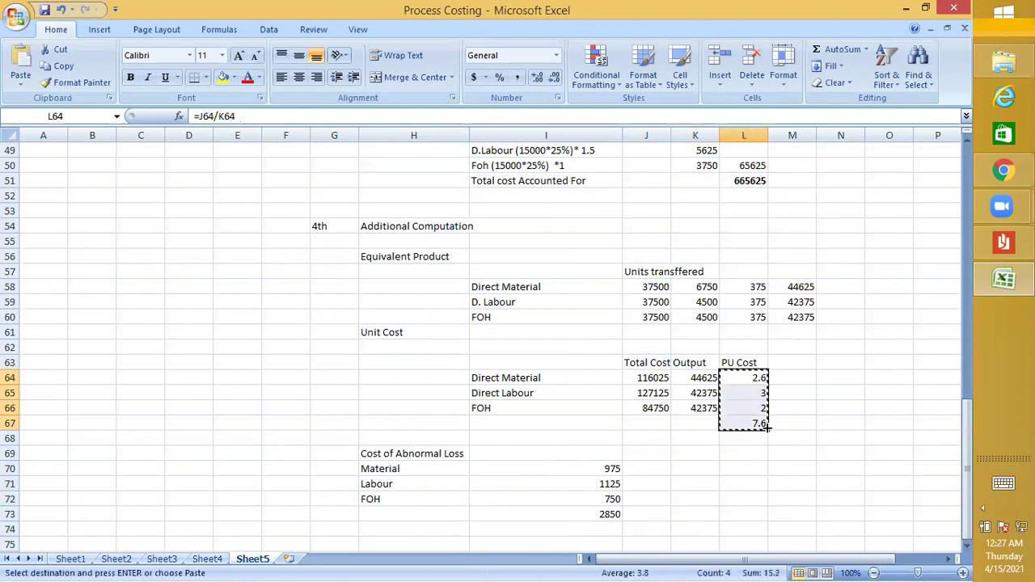
scroll(839, 358, "up", 7)
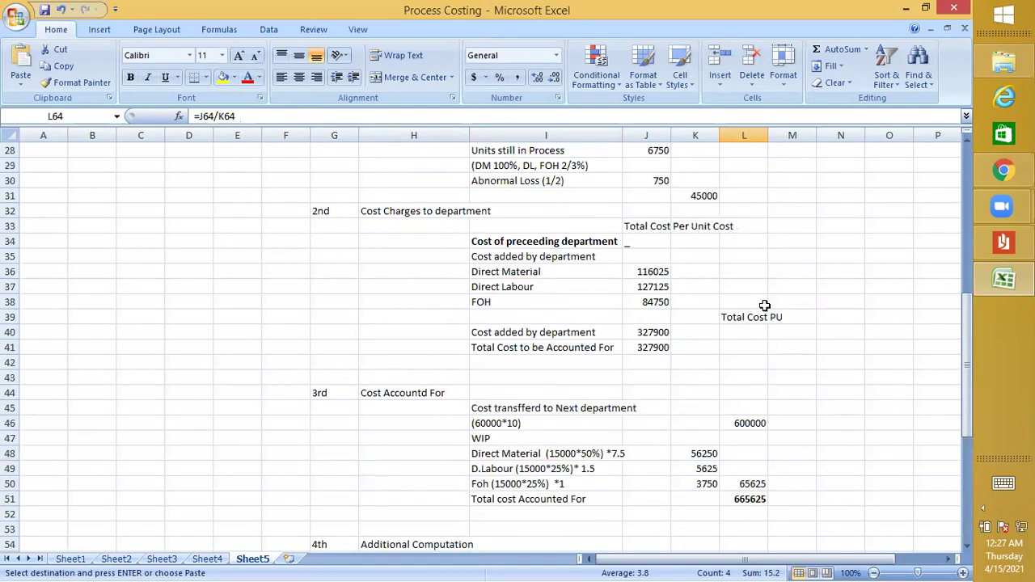
left_click(691, 275)
right_click(693, 276)
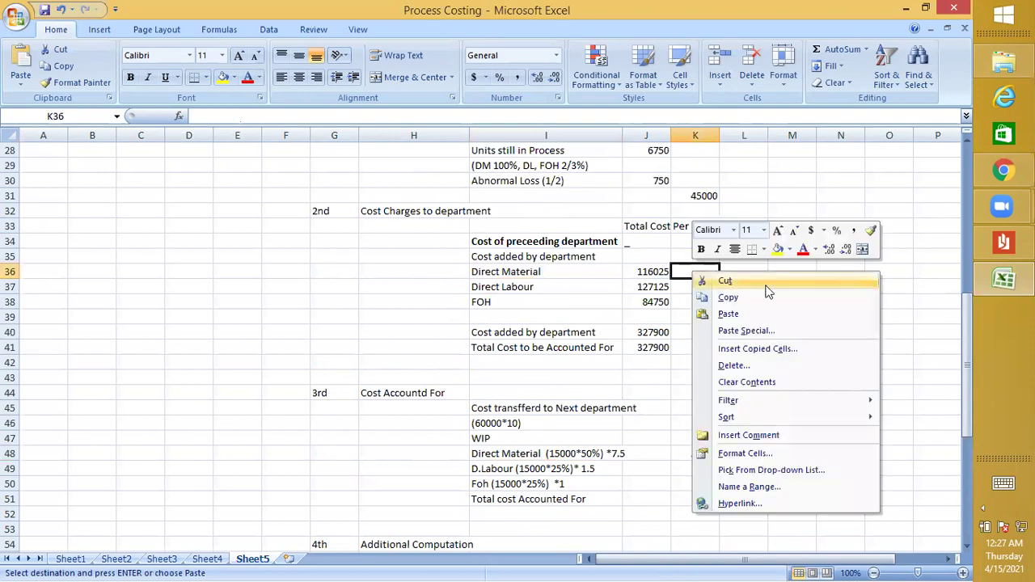
left_click(740, 330)
left_click(656, 274)
left_click(794, 429)
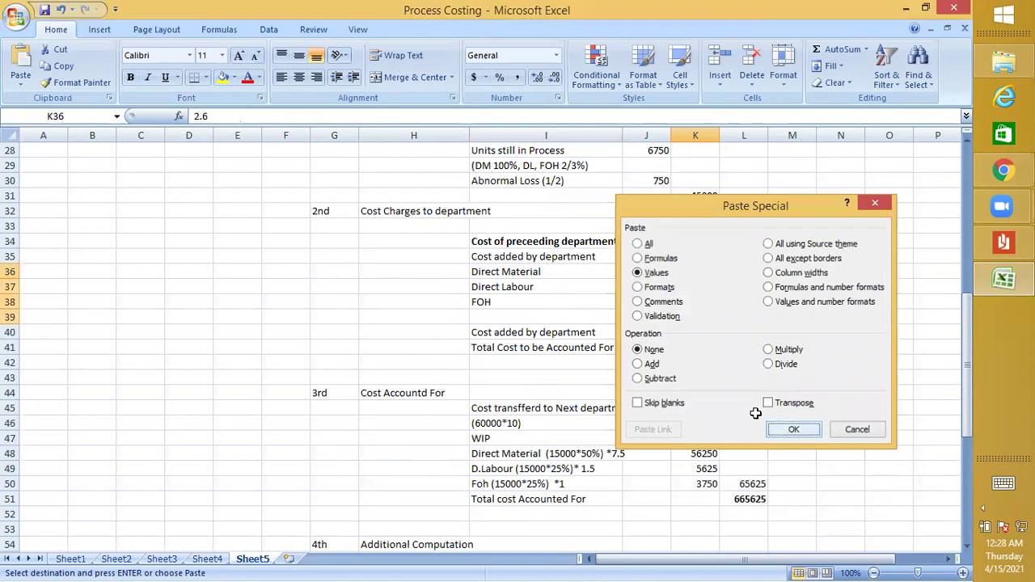
- Move the total per-unit cost of 7.6 from K39 to K40, in the Cost added by department row
left_click(708, 318)
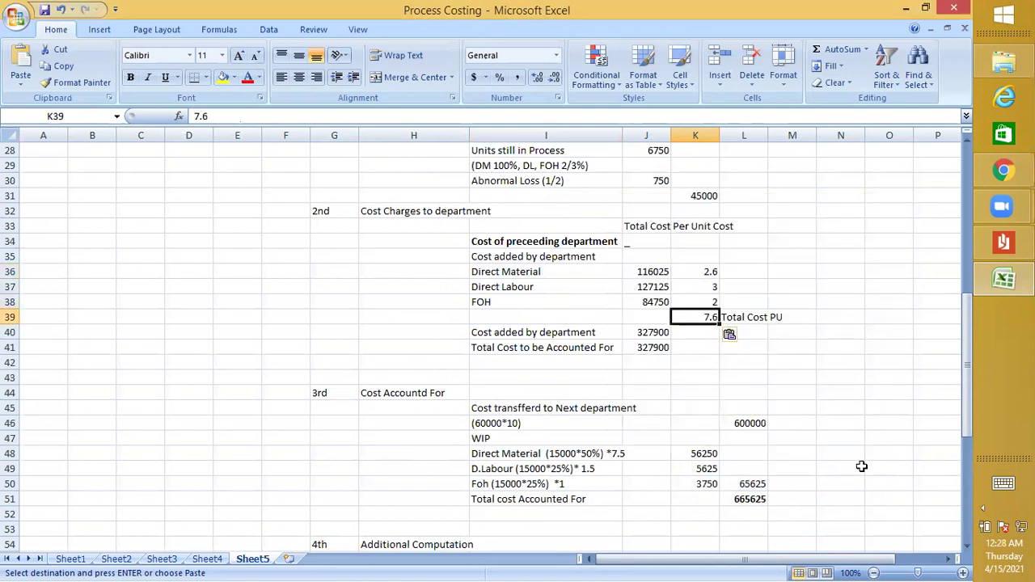
key("ctrl+c")
key("Down")
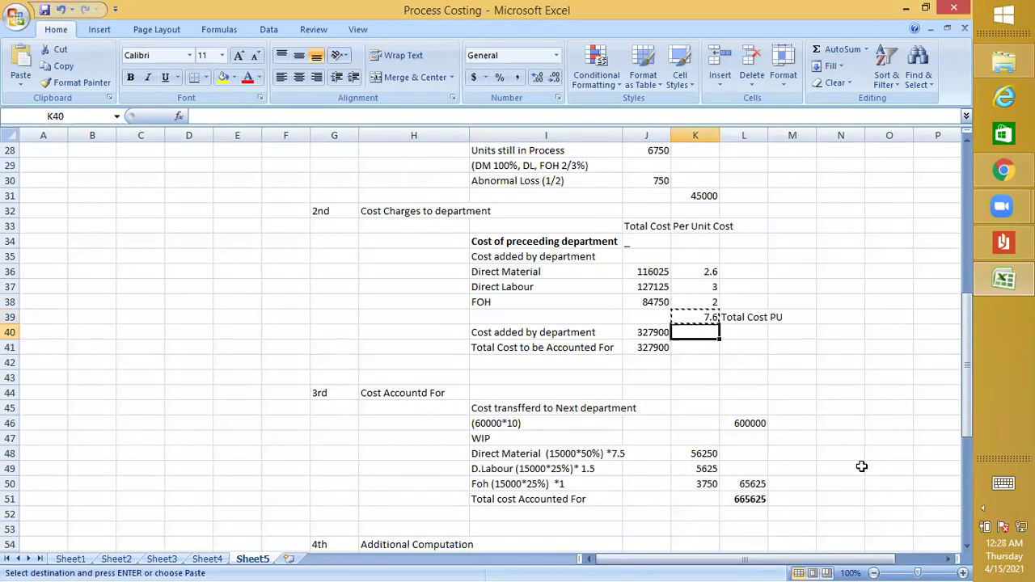
key("Return")
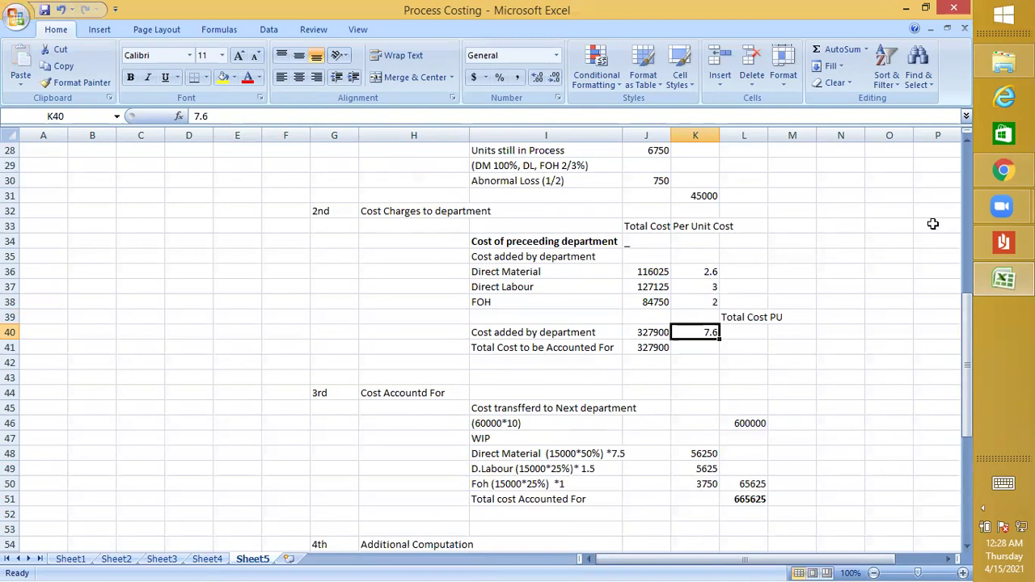
- Paste the total per-unit cost of 7.6 into K41, in the Total Cost to be Accounted For row
left_click(722, 350)
left_click(695, 341)
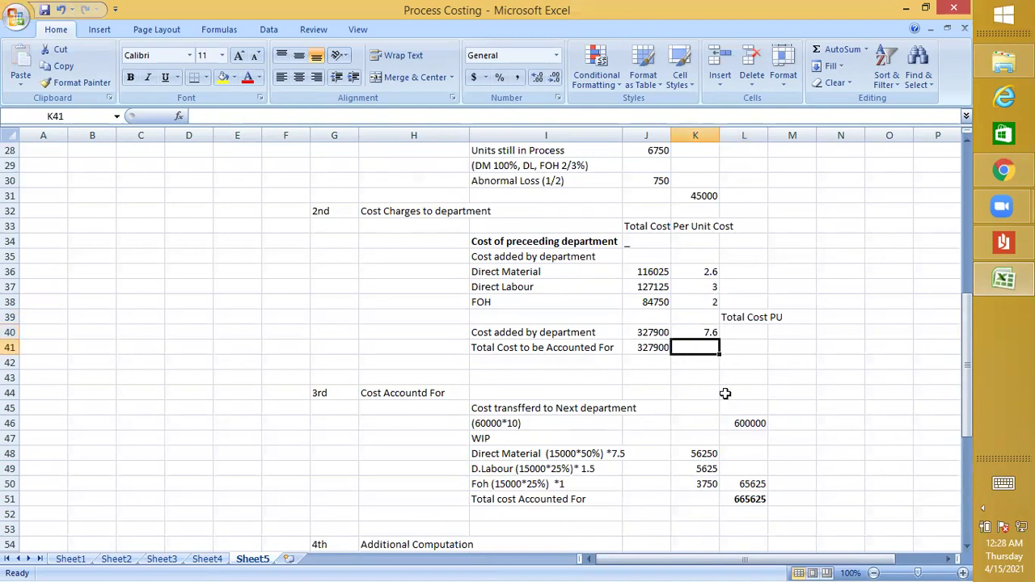
key("ctrl+v")
- Clear the old amounts in K46:L52 of the Cost Accounted For section
left_click(705, 453)
scroll(709, 439, "down", 3)
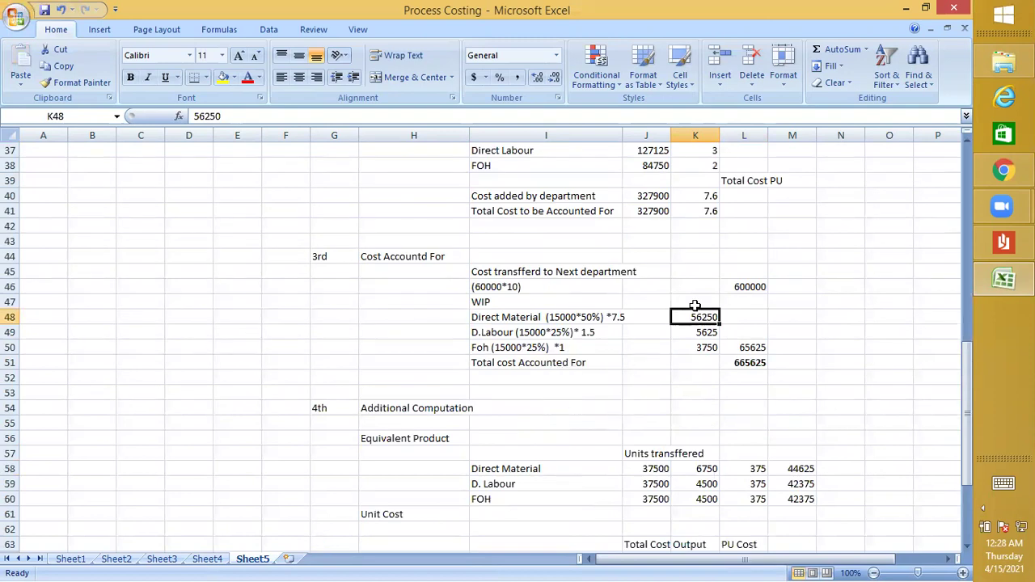
left_click_drag(687, 287, 745, 370)
key("Delete")
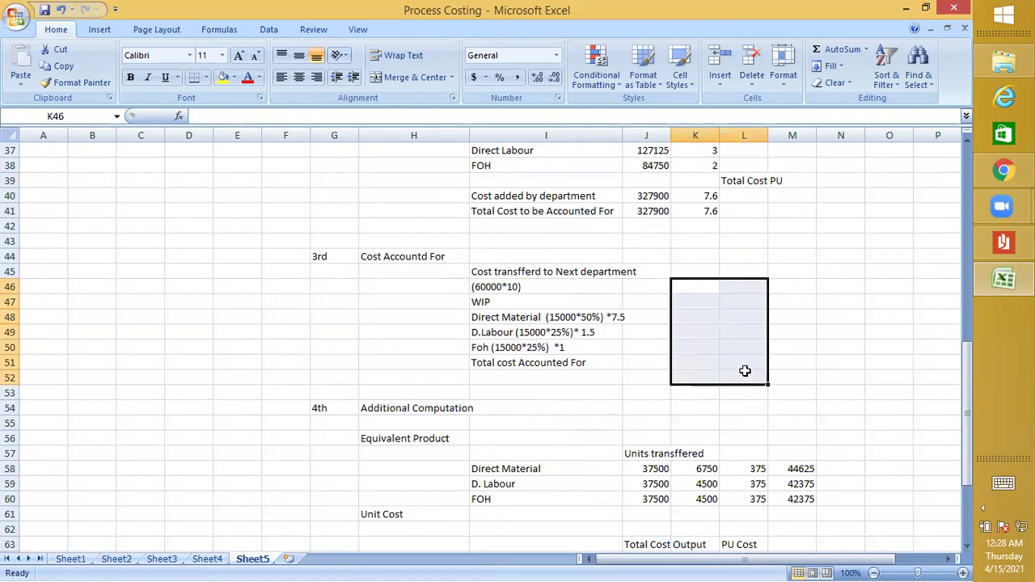
- Change the calculation label in I46 under Cost transferred to Next department to (37500*7.6)
double_click(487, 286)
key("BackSpace")
key("BackSpace")
key("BackSpace")
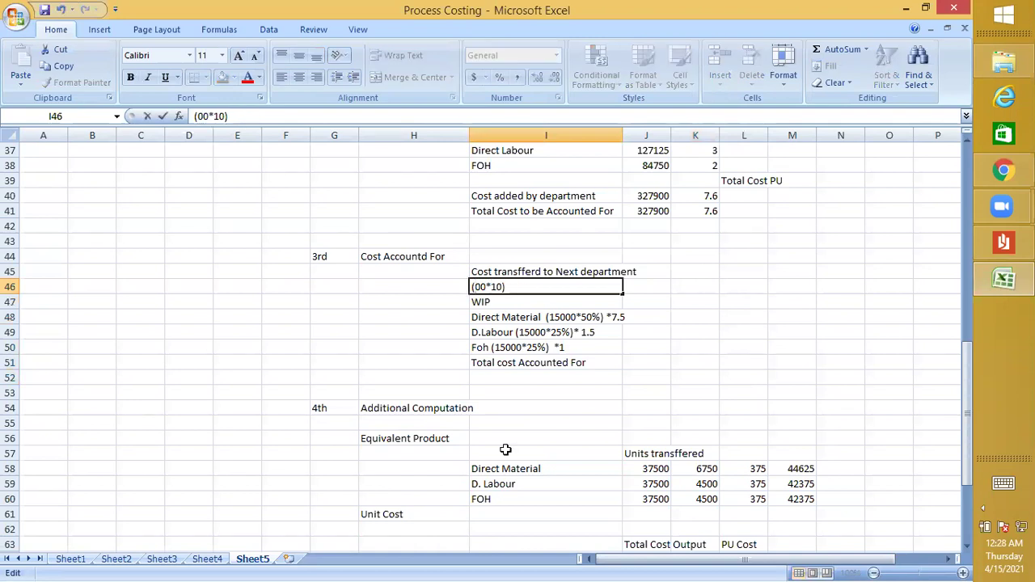
type("37")
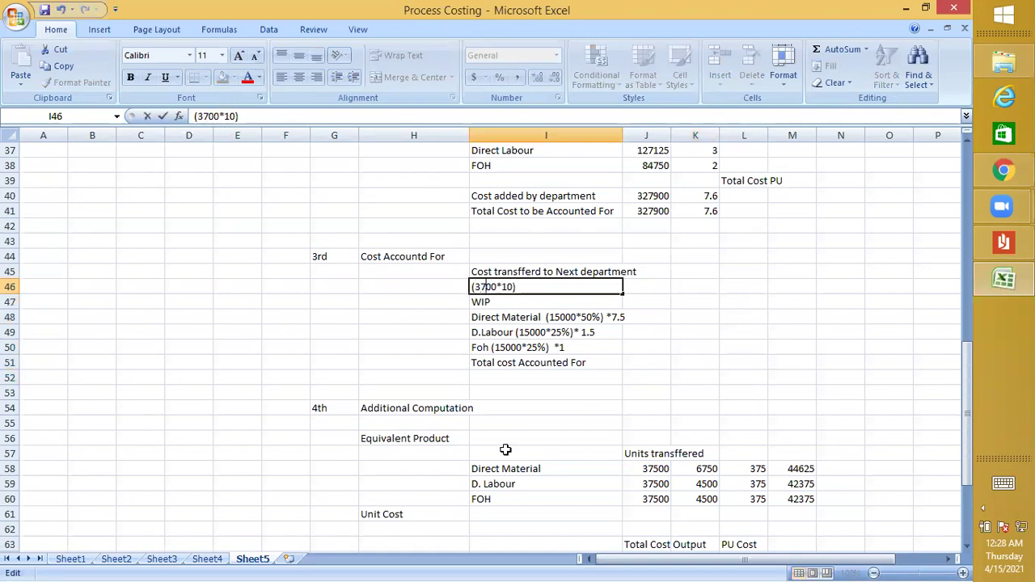
type("5")
left_click_drag(515, 286, 521, 286)
key("BackSpace")
key("BackSpace")
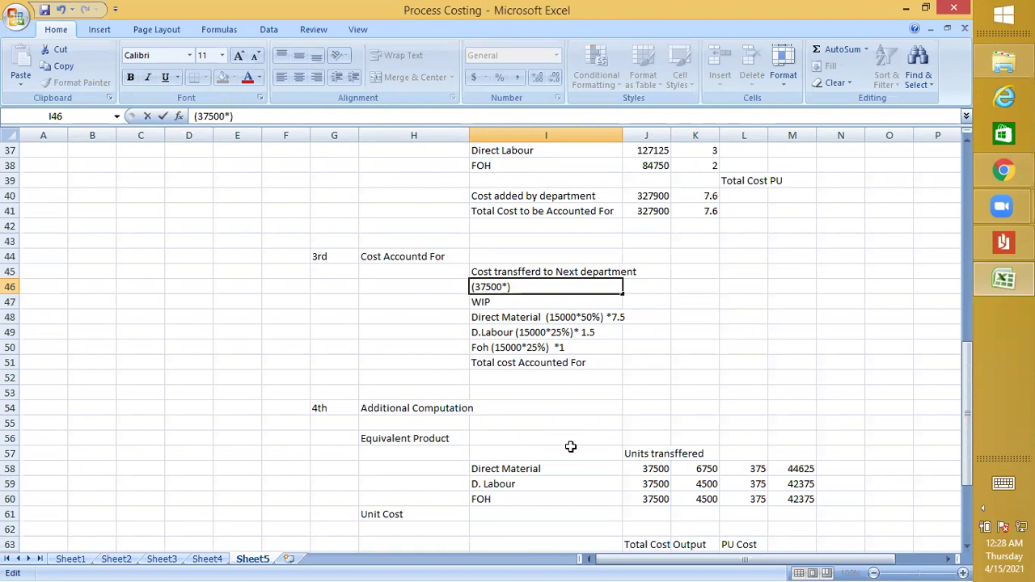
type("7.6")
left_click(739, 359)
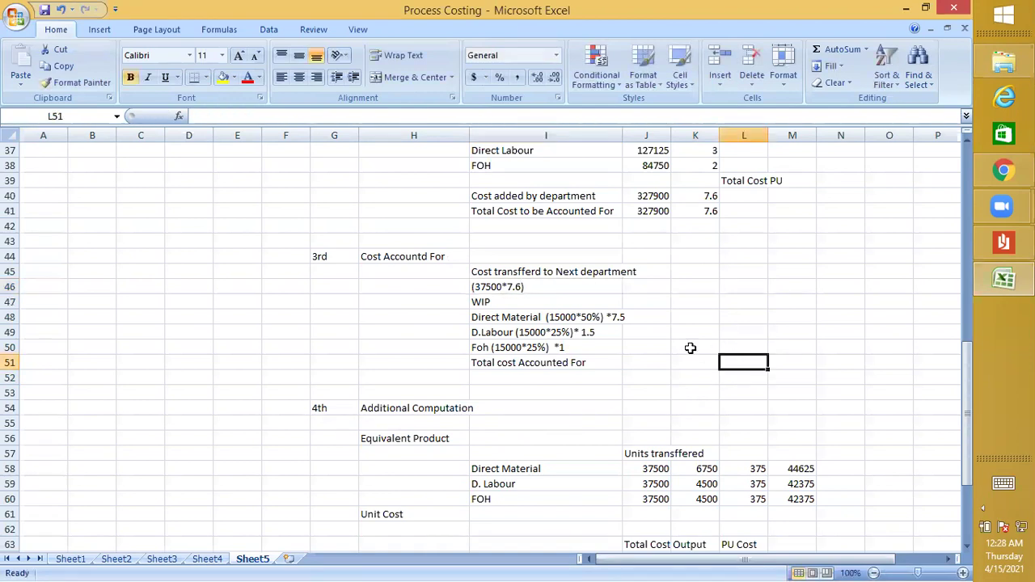
- Enter the formula =37500*7.7 in L46 for the cost transferred to the next department
left_click(738, 286)
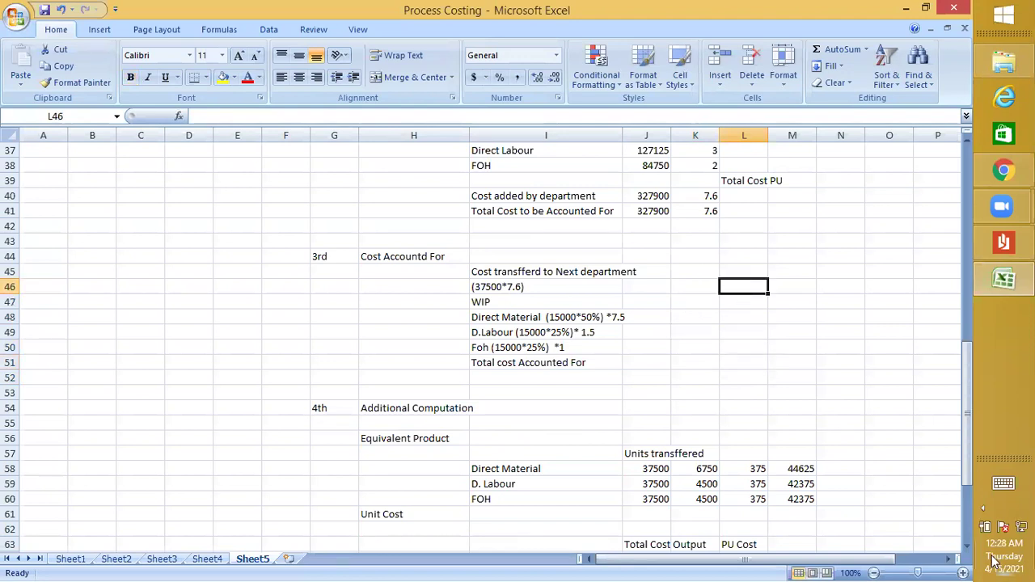
mouse_move(993, 562)
type("=")
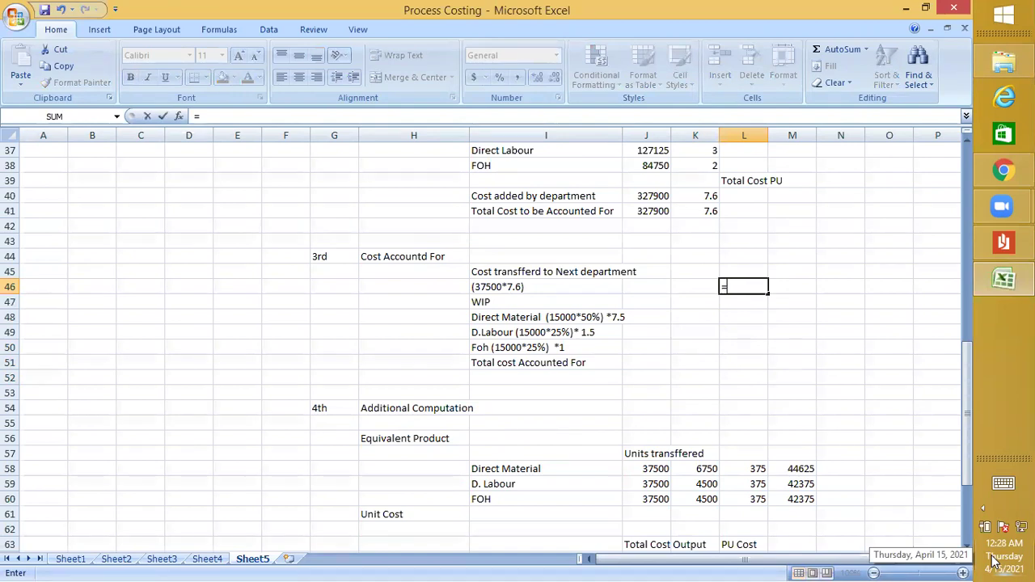
type("3")
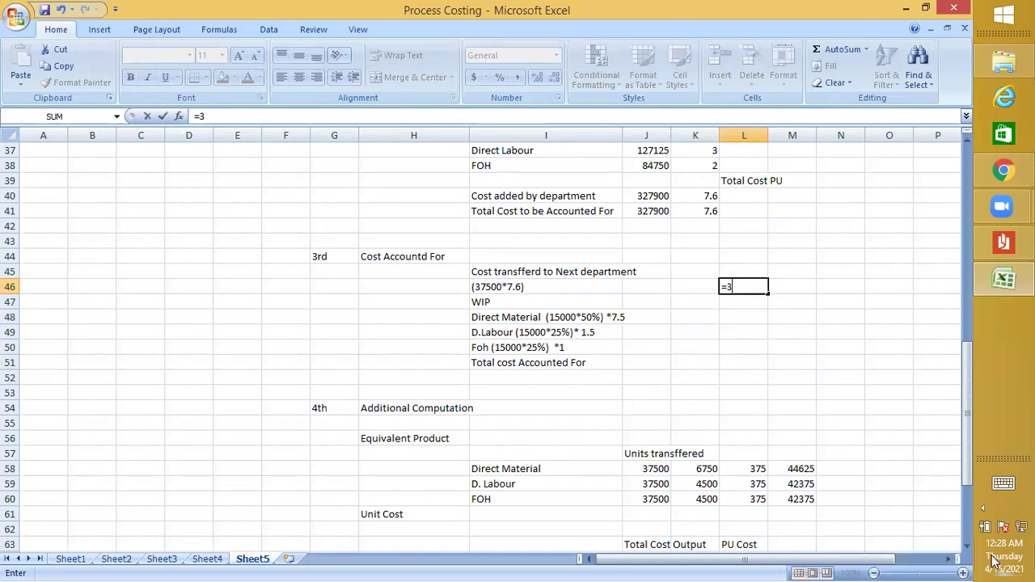
type("7500*7.7")
key("Return")
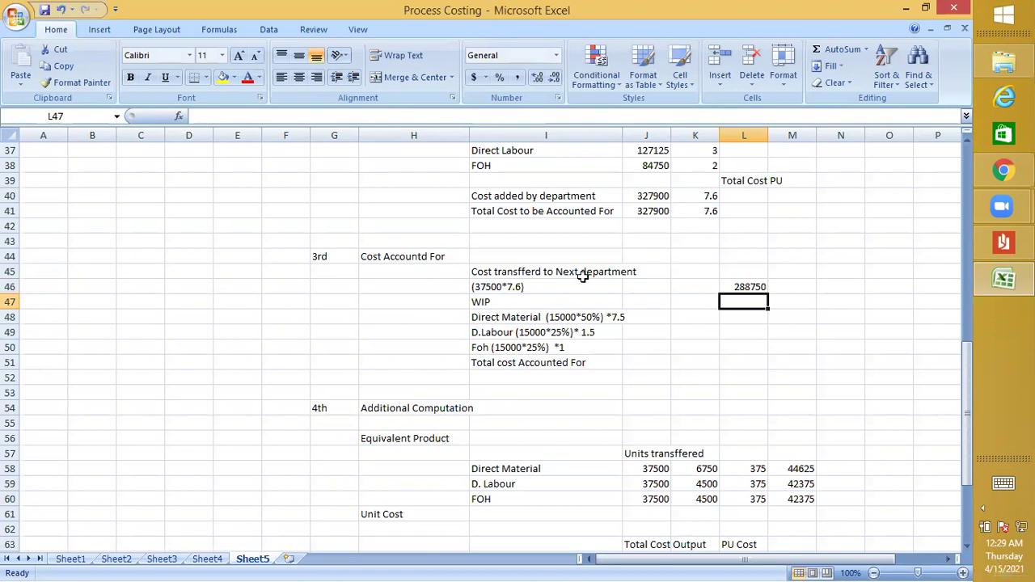
- Insert a blank row 47 above the WIP row in the Cost Accounted For section
left_click(8, 302)
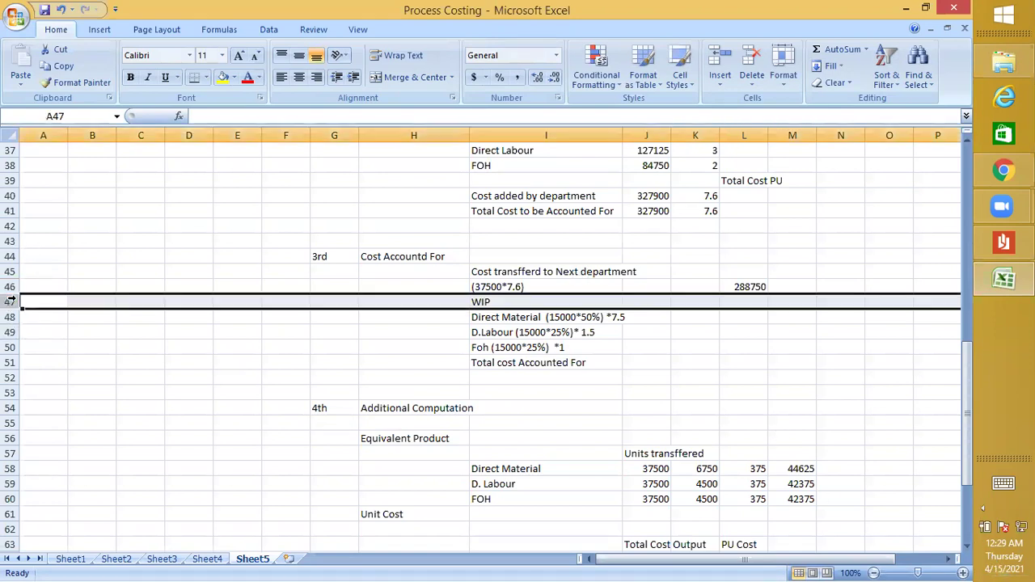
left_click(8, 287)
right_click(8, 287)
left_click(235, 363)
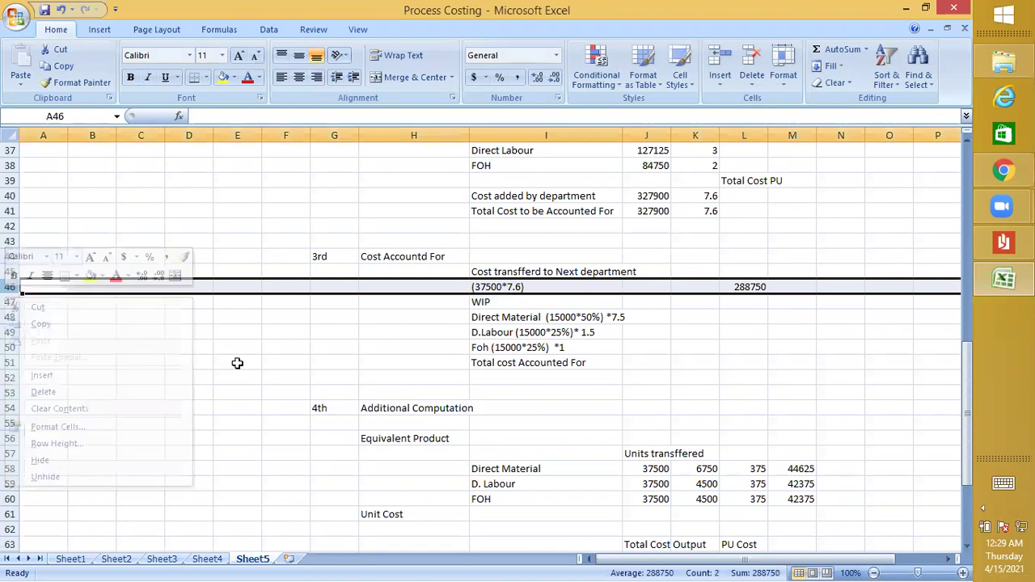
left_click(179, 345)
left_click_drag(9, 301, 10, 301)
right_click(10, 301)
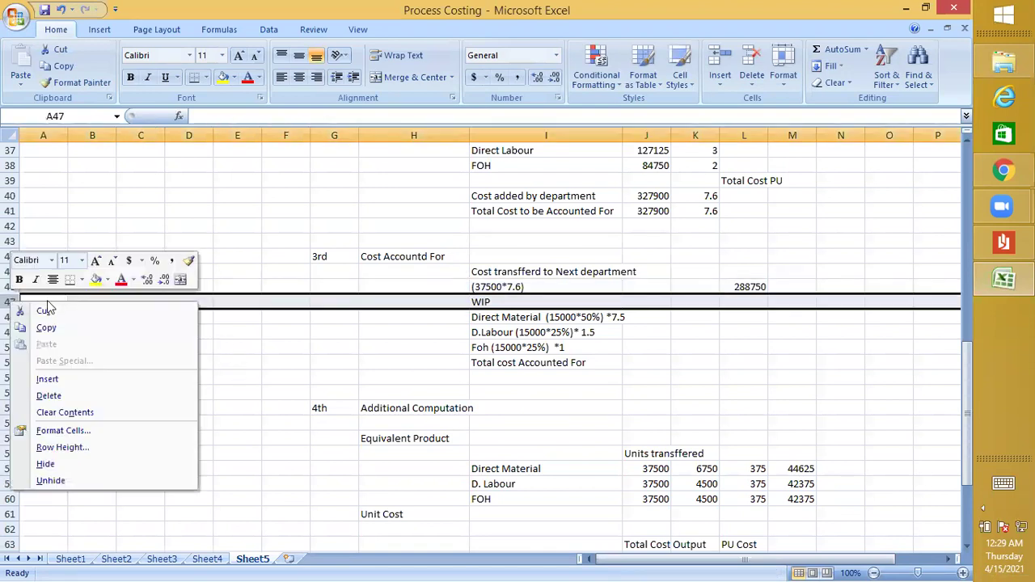
left_click(96, 382)
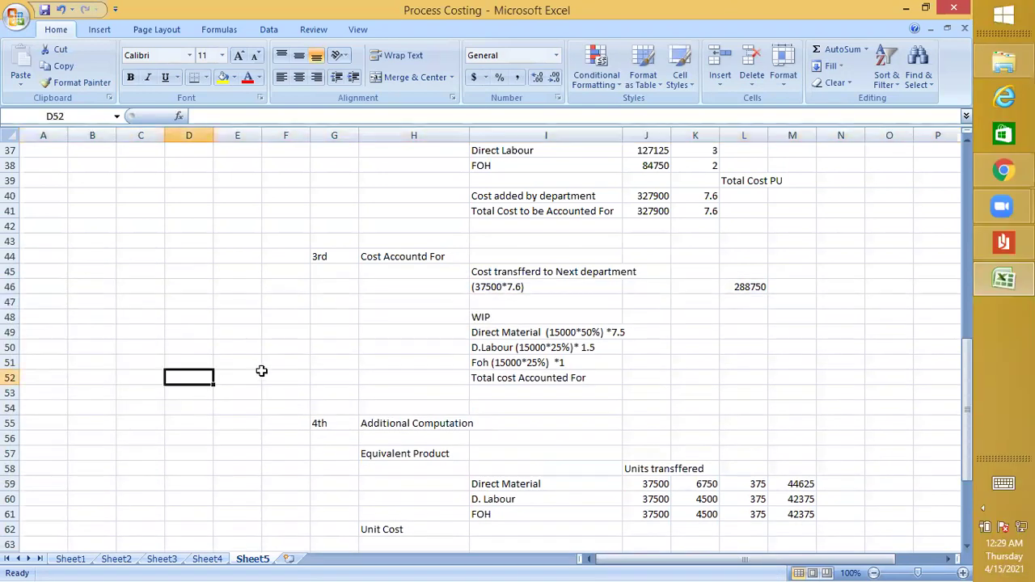
- Enter the label "Cost of abnormal Loss charged to Foh" in I47
left_click(478, 302)
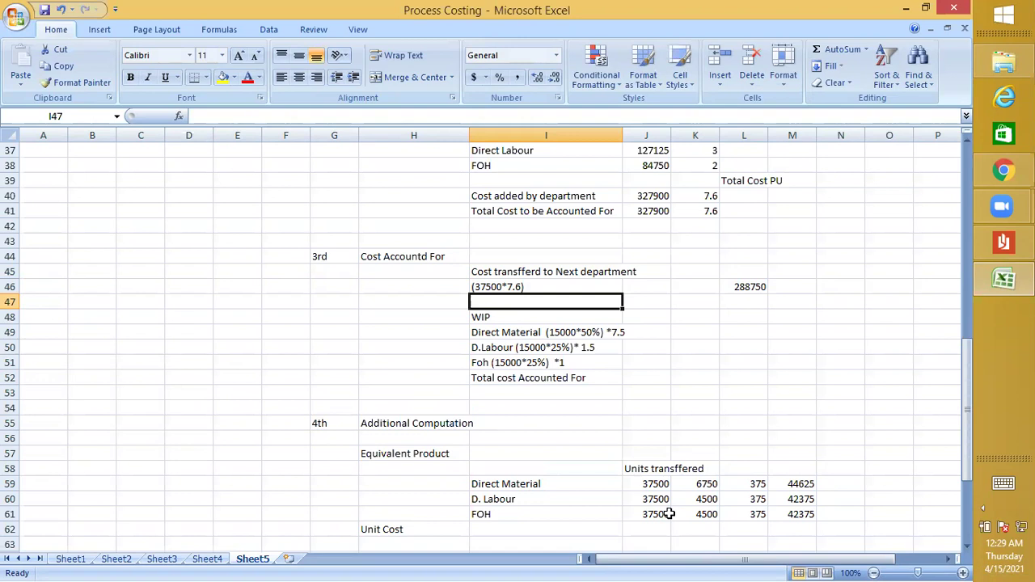
type("C")
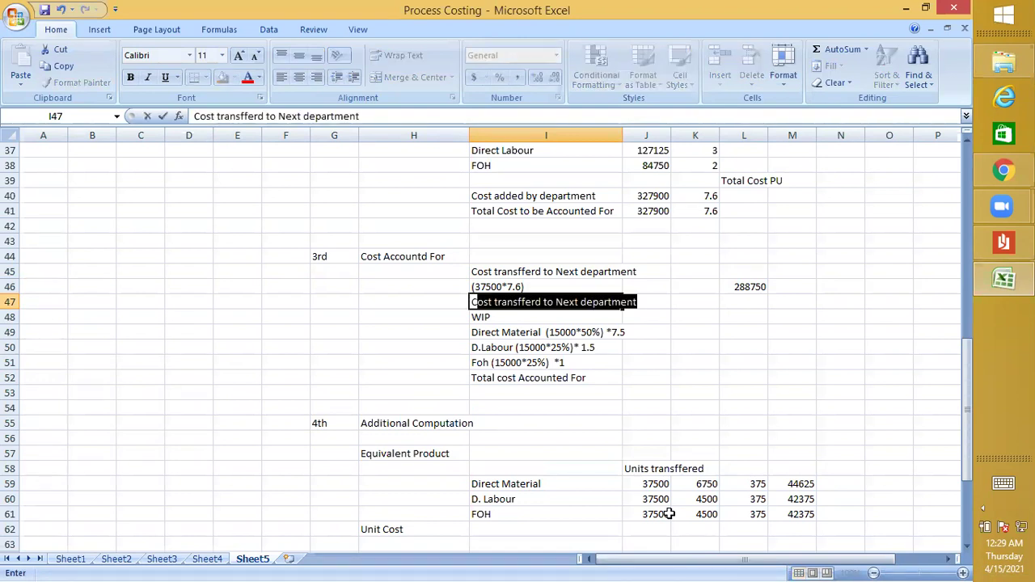
type("ost o")
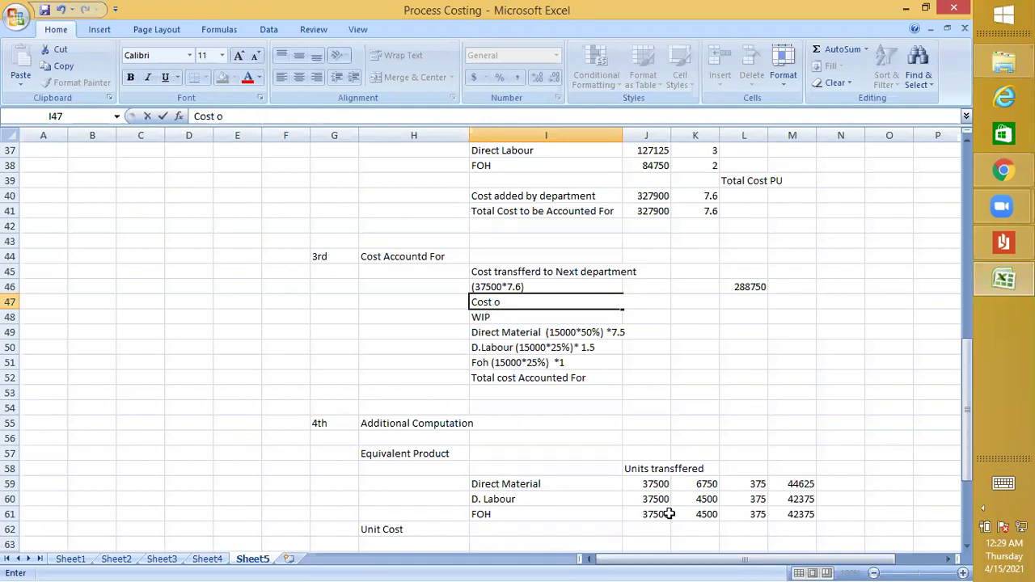
type("f abnormal Loss")
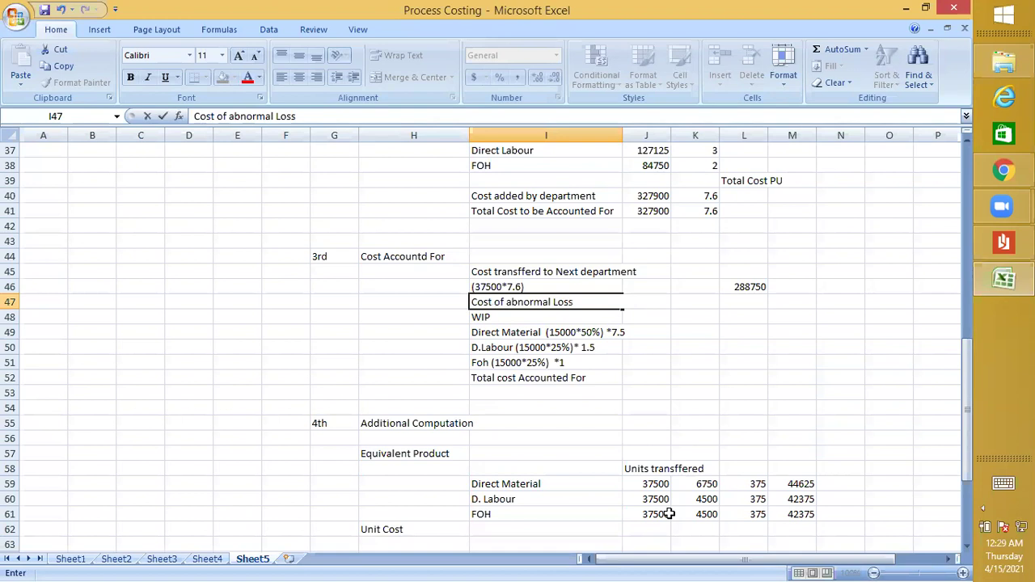
type("charged to")
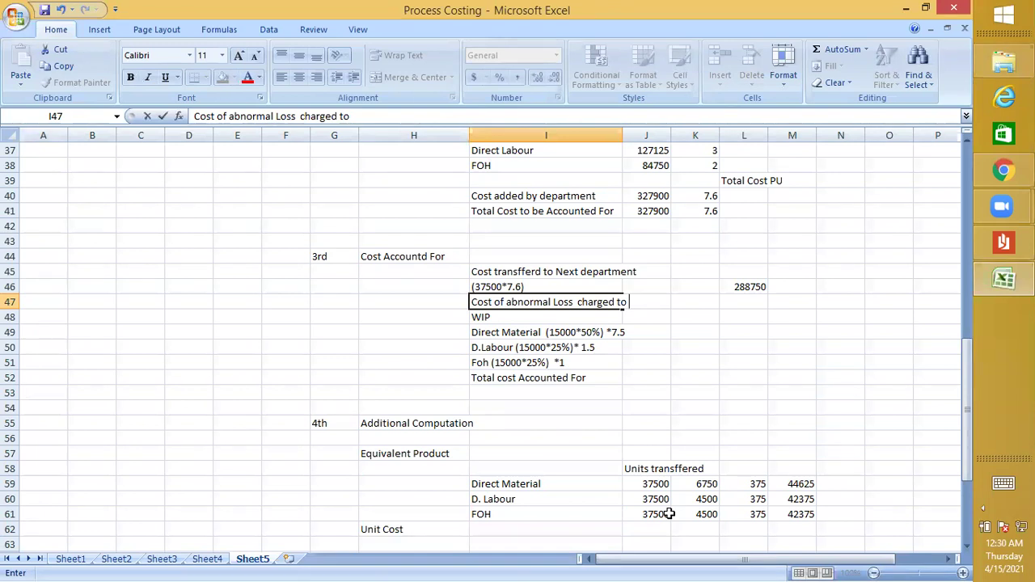
type("Foh")
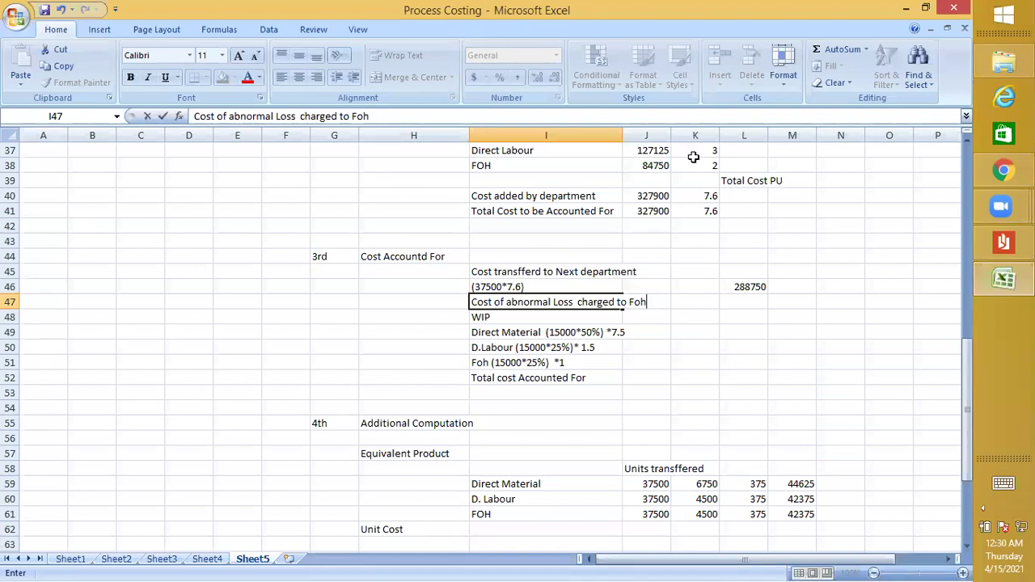
key("Return")
- Correct the transferred cost formula in L46 to =37500*7.6
key("Up")
key("Up")
key("Right")
key("Right")
key("Right")
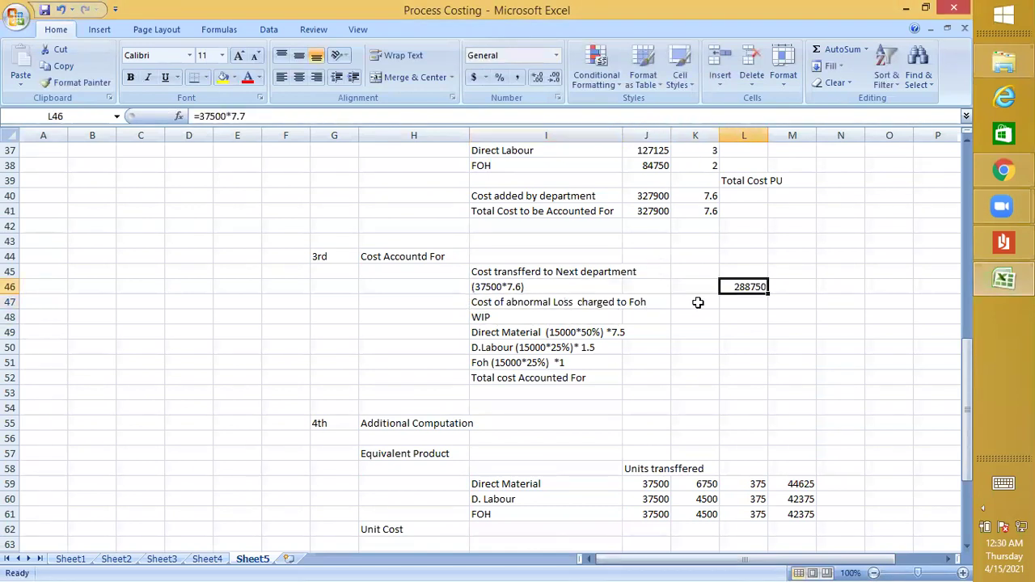
left_click(256, 117)
key("BackSpace")
type("6")
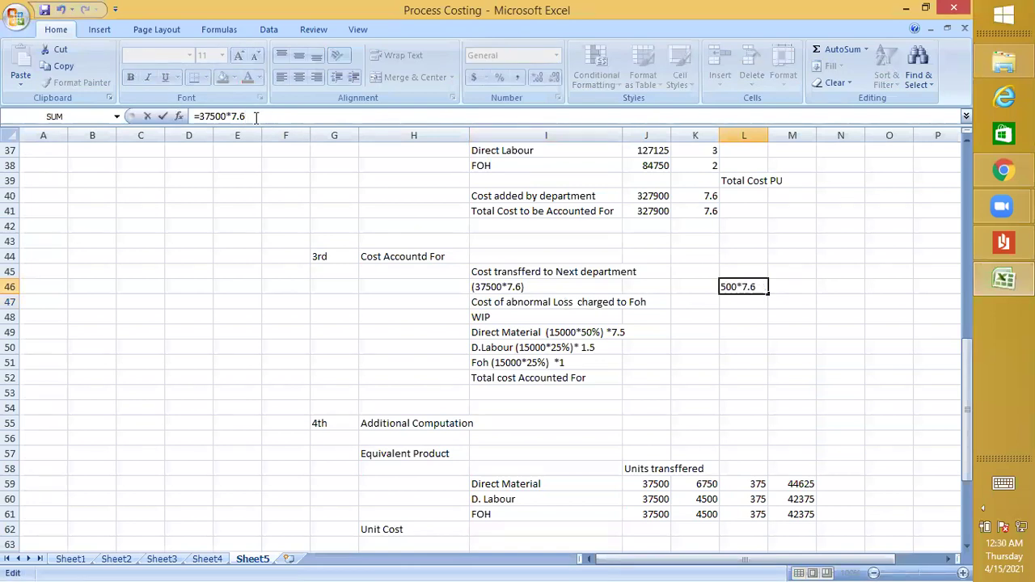
key("Return")
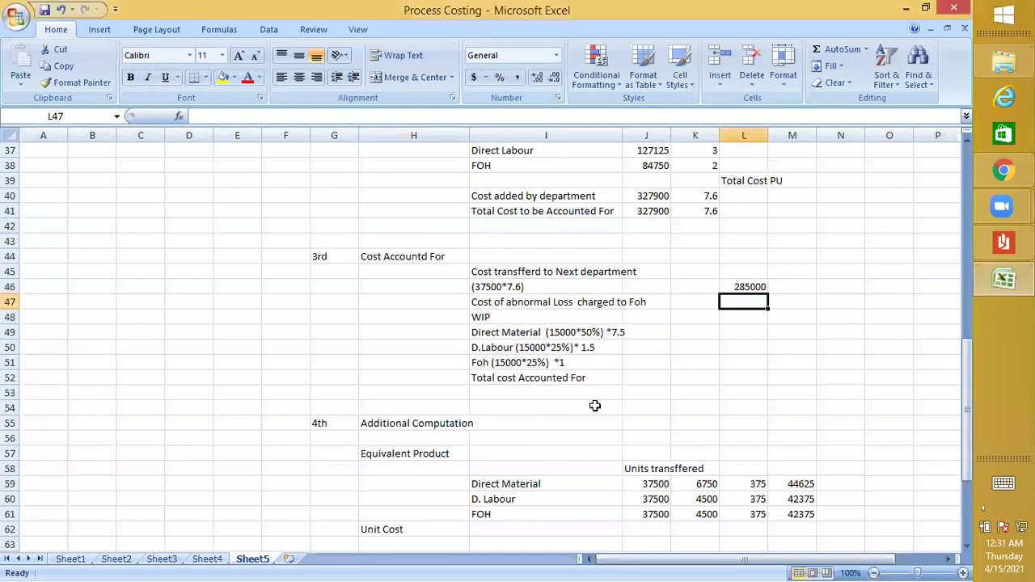
left_click(571, 275)
left_click(579, 289)
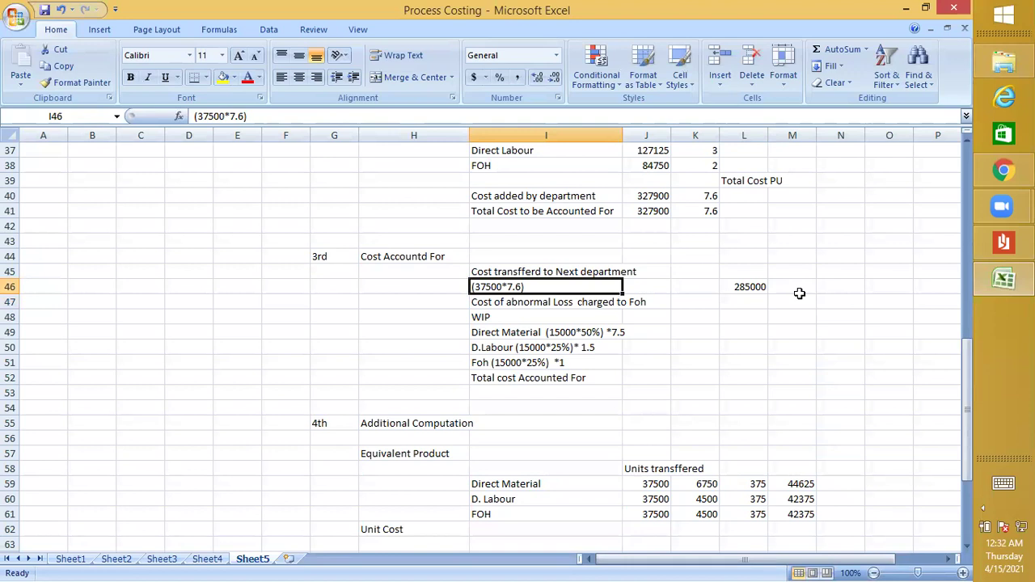
left_click(757, 288)
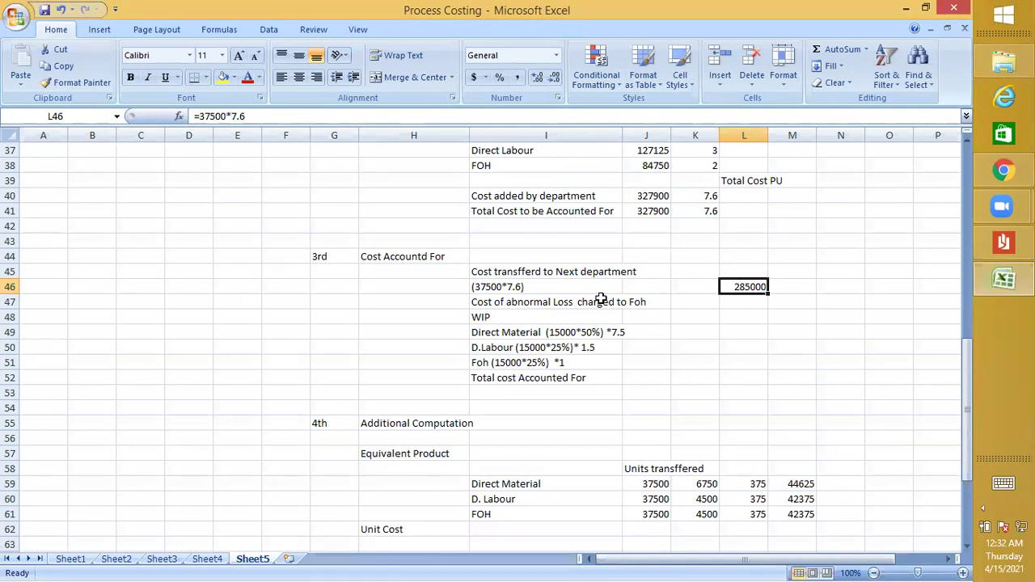
- Look up the abnormal loss total in I74 and enter 2850 in L47, beside the abnormal loss label
left_click(601, 299)
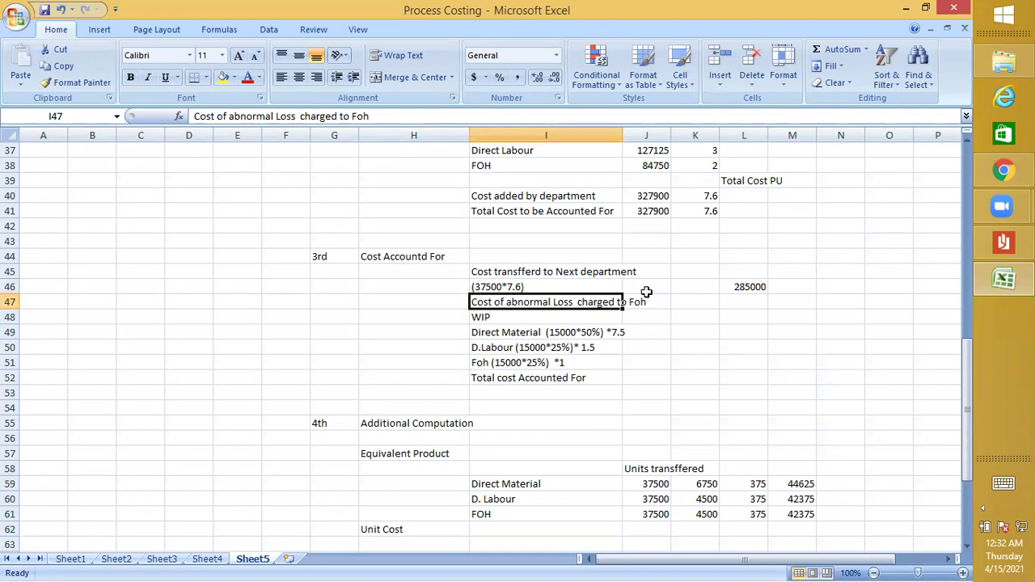
scroll(647, 295, "down", 7)
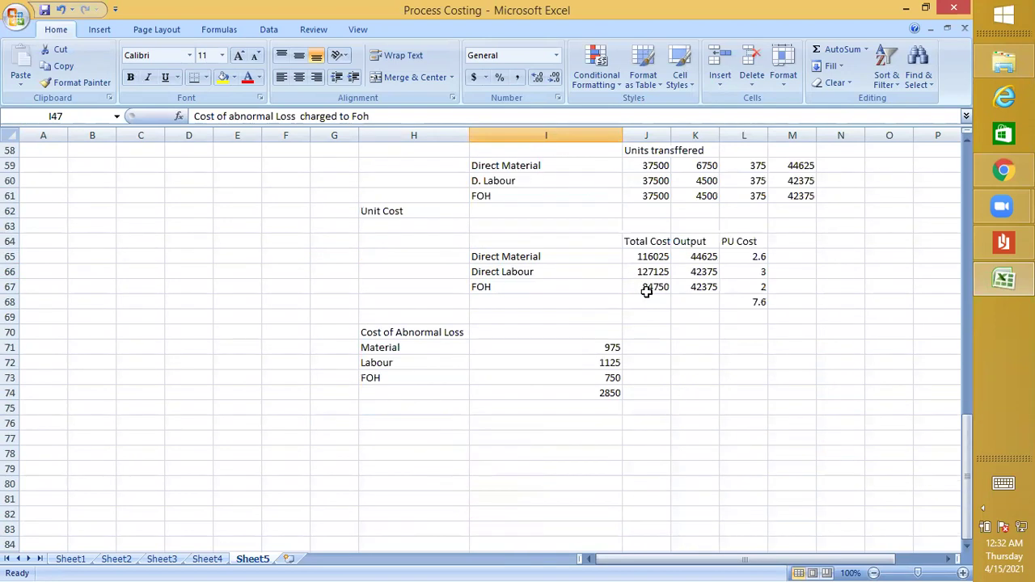
left_click(611, 394)
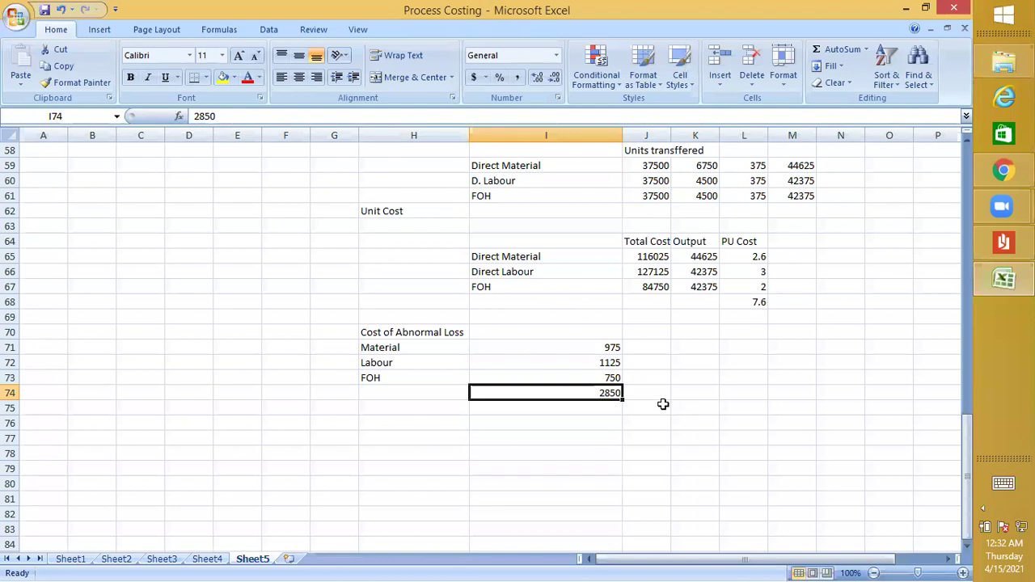
scroll(663, 404, "up", 5)
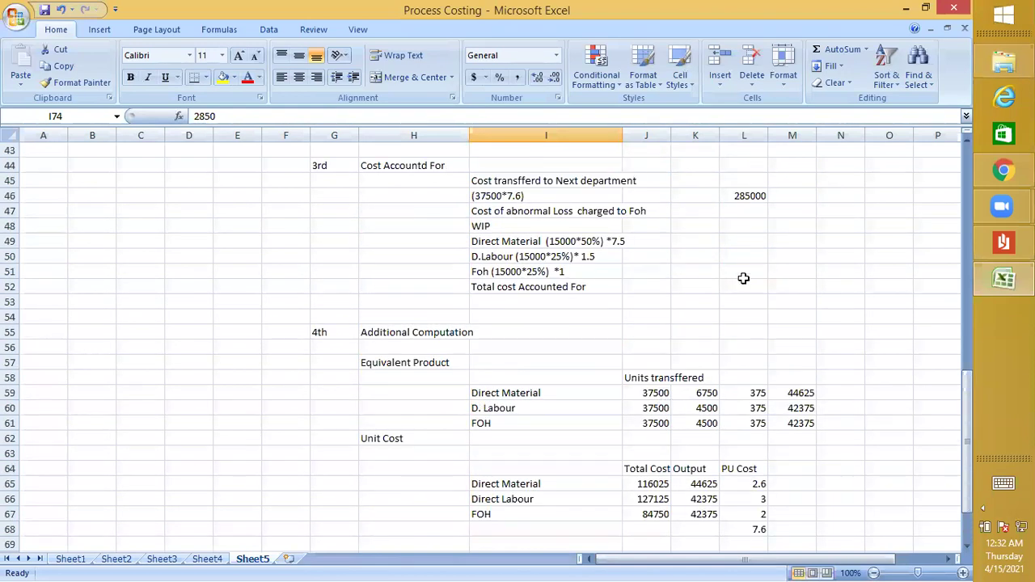
left_click(742, 207)
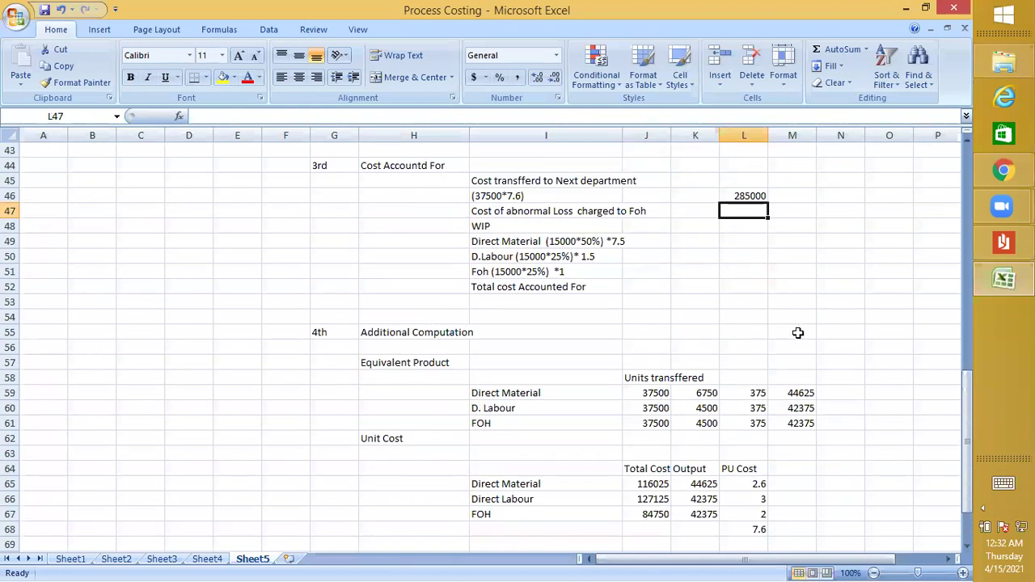
type("2850")
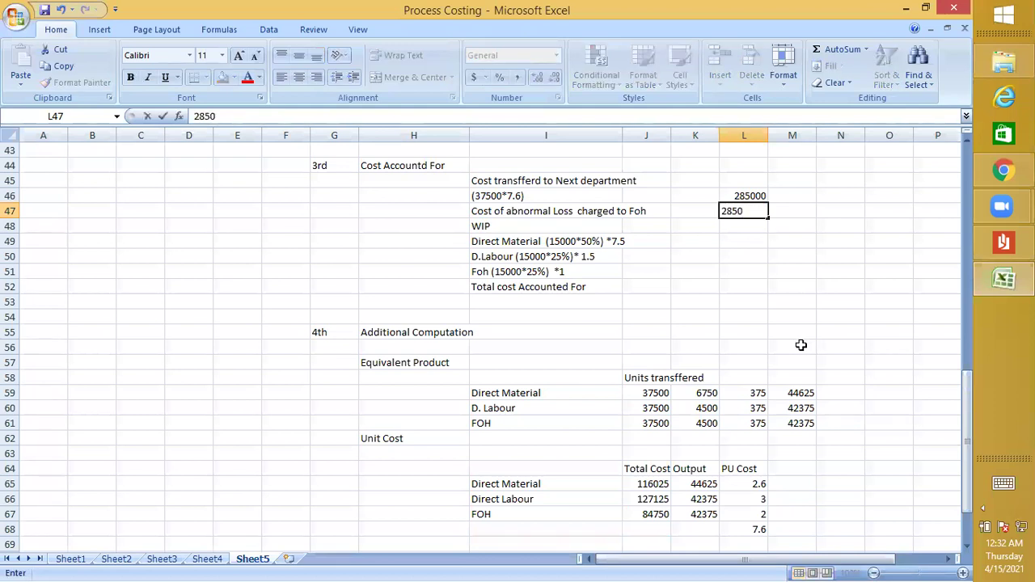
key("Return")
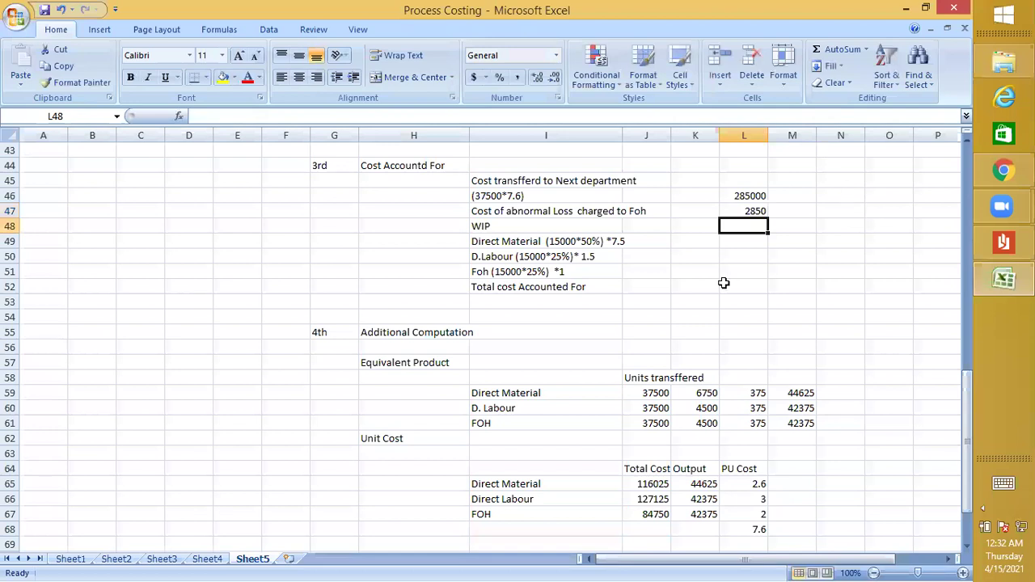
- Update the WIP Direct Material label in I49 so its units and completion read (6750*100%)
left_click(582, 227)
left_click(582, 241)
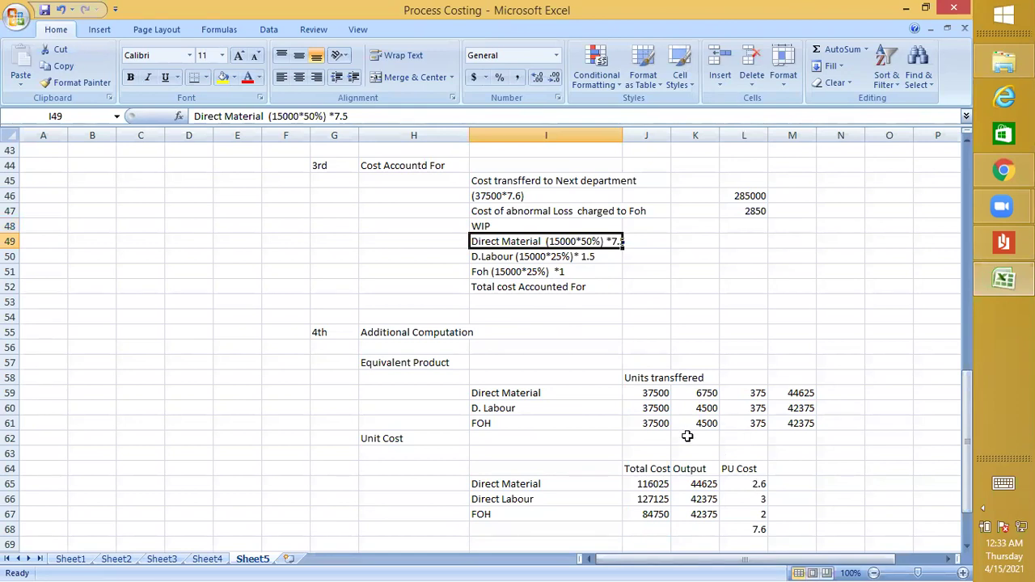
left_click(706, 397)
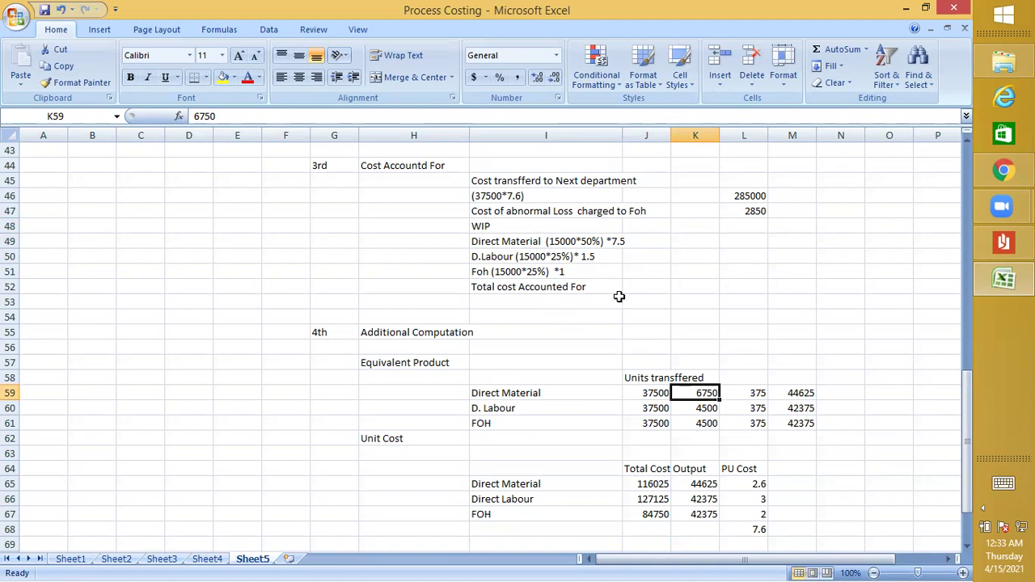
double_click(576, 241)
key("BackSpace")
key("BackSpace")
key("BackSpace")
key("BackSpace")
key("BackSpace")
type("6750")
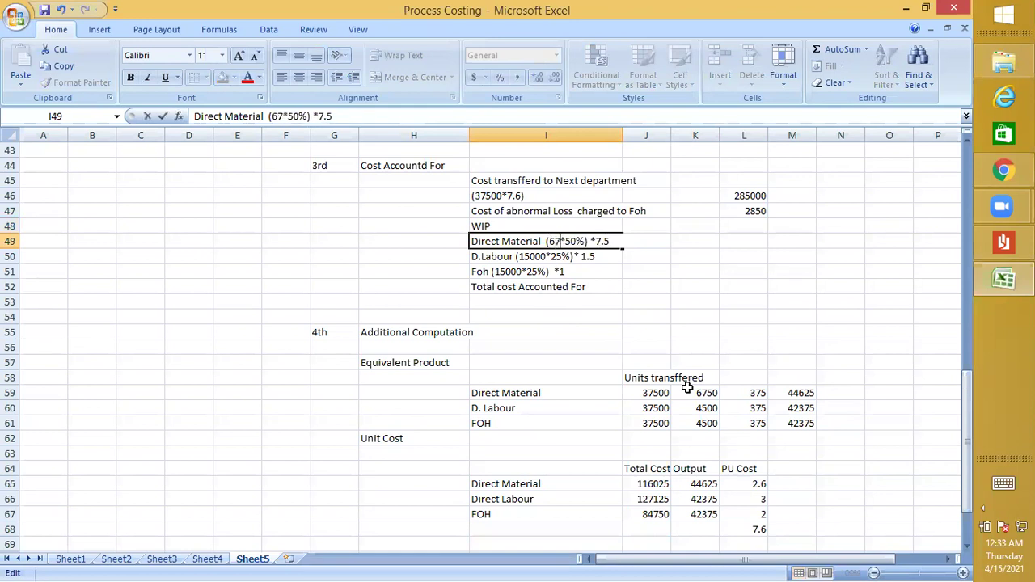
key("Right")
key("Delete")
type("10")
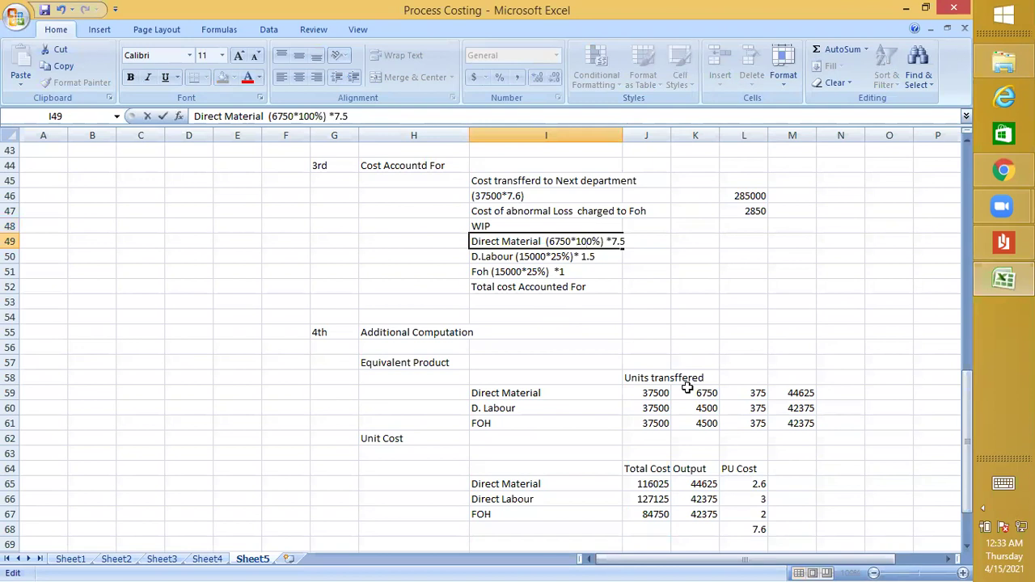
- Check the direct material unit cost and change the multiplier in the I49 label to 2.6
key("Right")
key("Right")
key("Right")
scroll(756, 251, "up", 6)
scroll(711, 268, "down", 4)
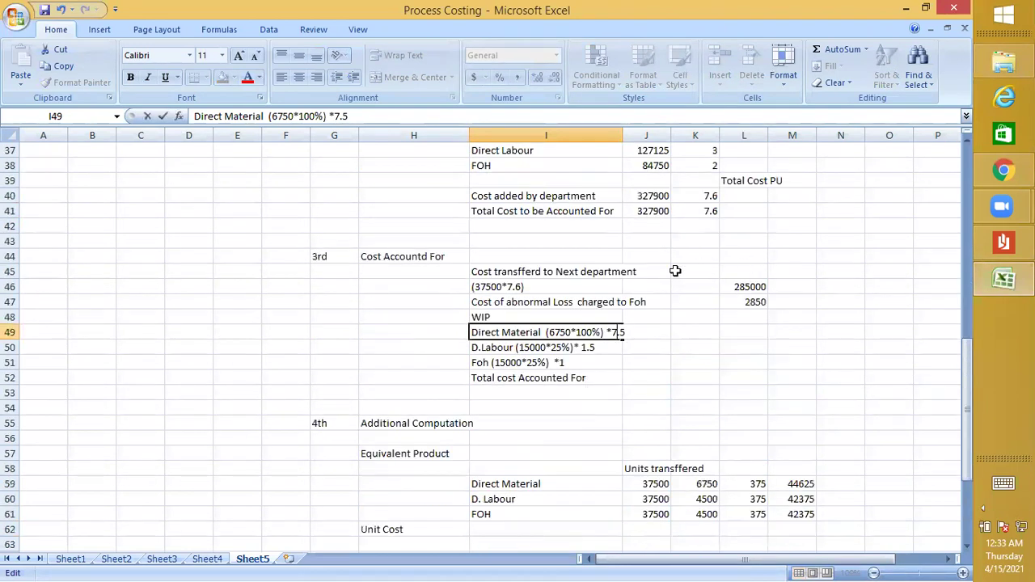
key("BackSpace")
type("2")
key("BackSpace")
type("6")
key("Return")
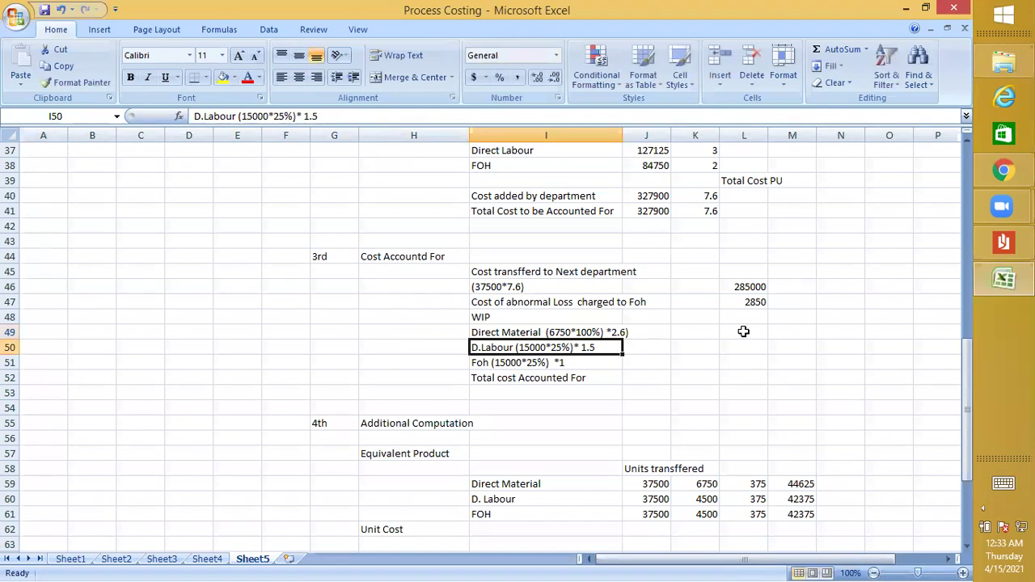
- Calculate the WIP direct material cost in K49 with the formula =6750*2.6
left_click(695, 330)
type("=6750")
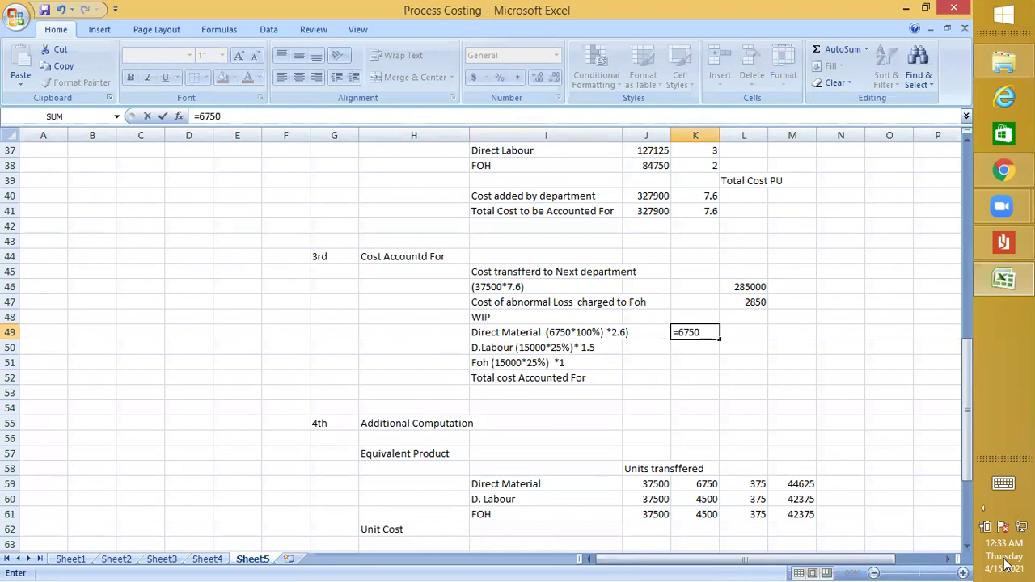
type("*3")
key("BackSpace")
type("2.6")
key("Return")
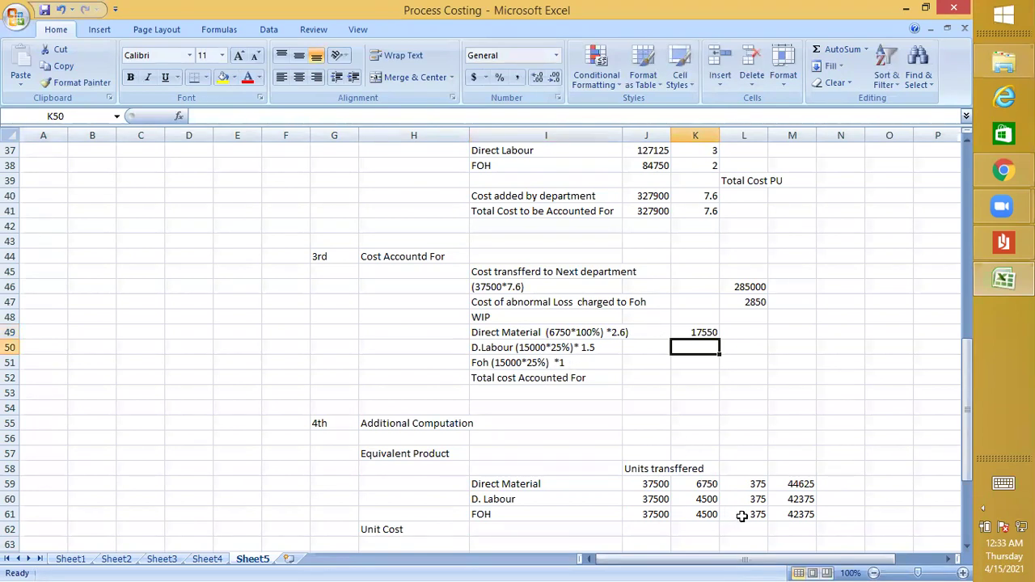
- Look up the labour equivalent units in K60 and calculate the WIP direct labour cost in K50 as =4500*3
left_click(708, 500)
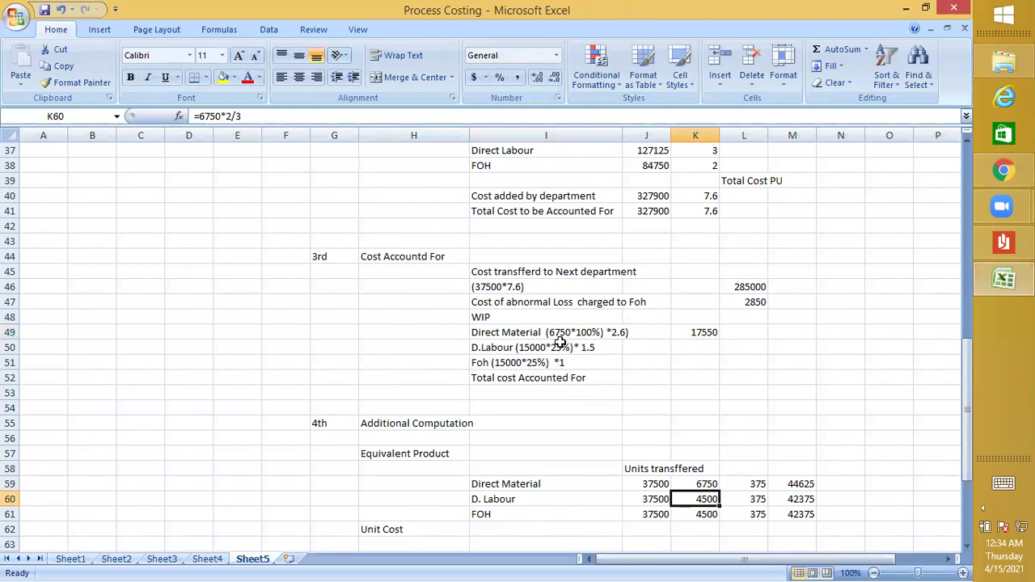
left_click(683, 347)
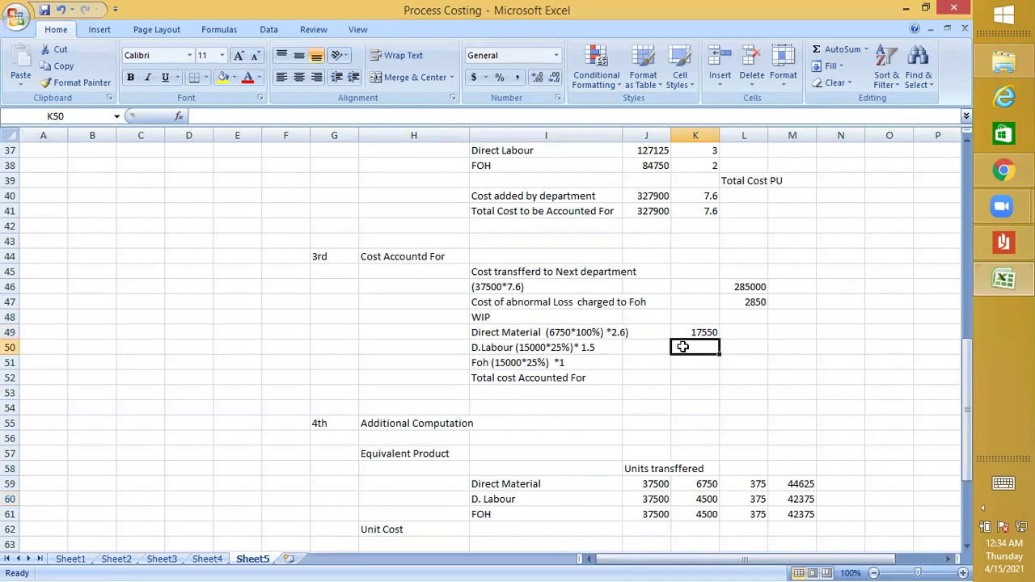
type("=")
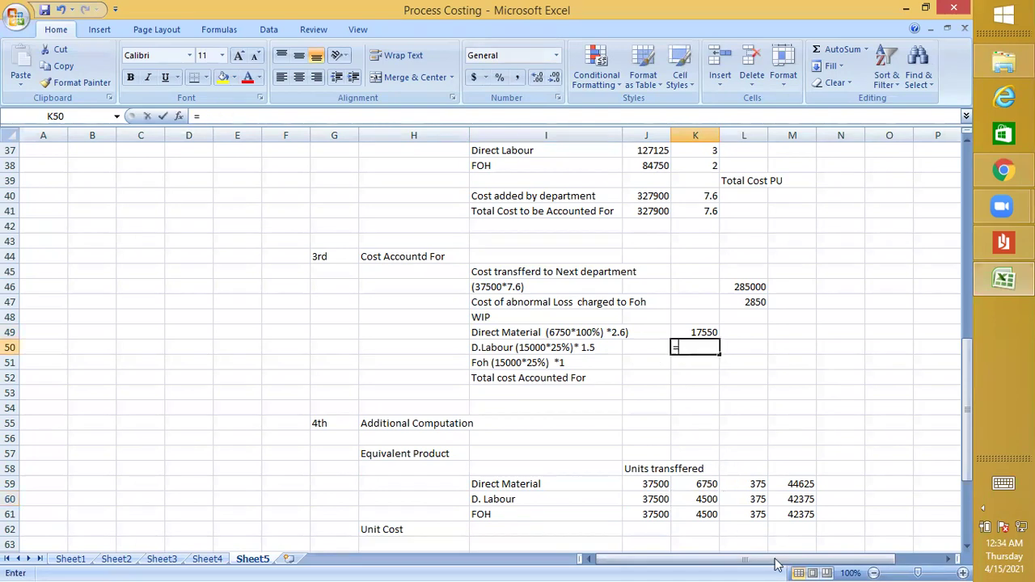
type("4500")
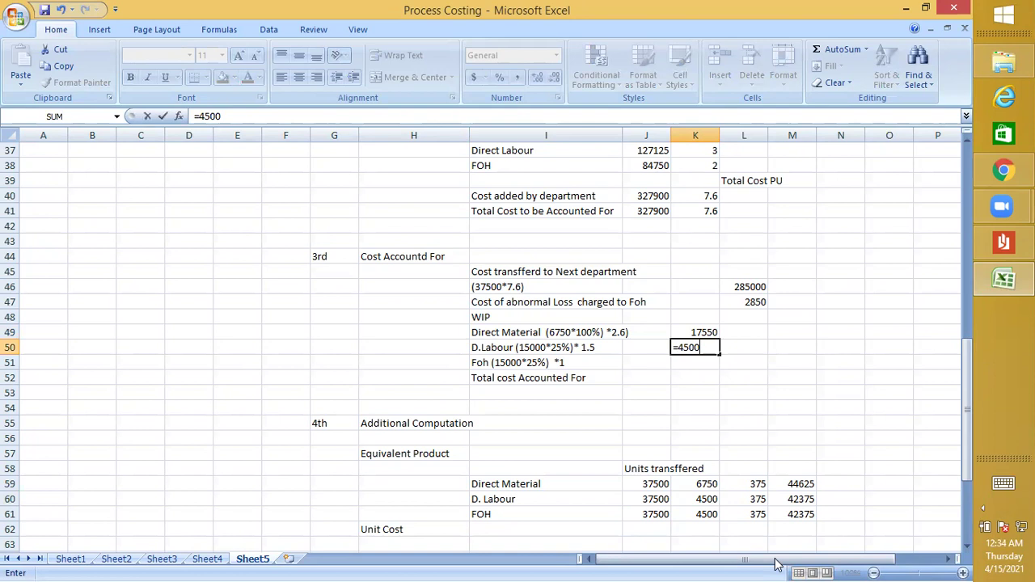
type("*3")
key("Return")
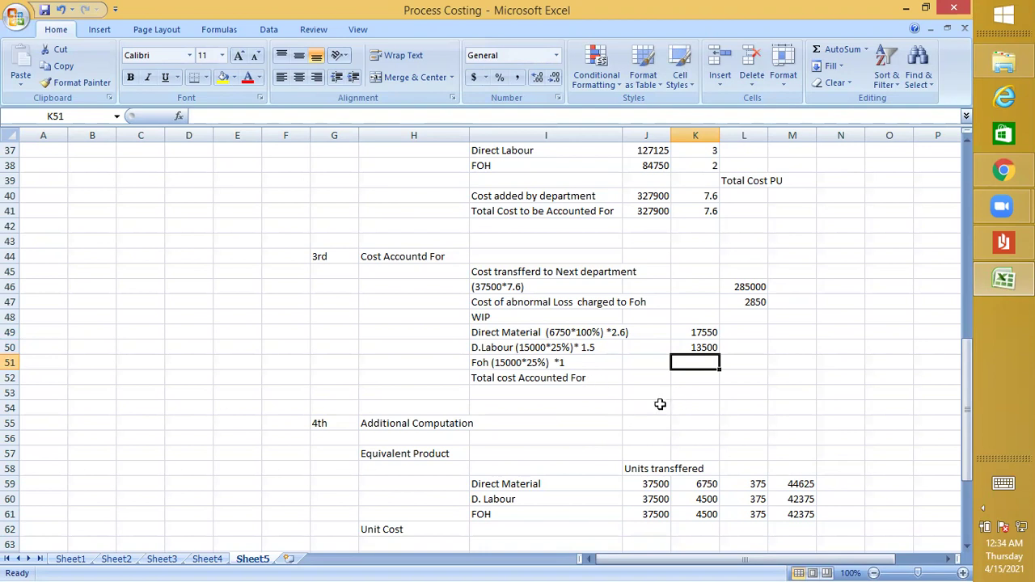
- Calculate the WIP FOH cost in K51 with the formula =4500*2
type("=45")
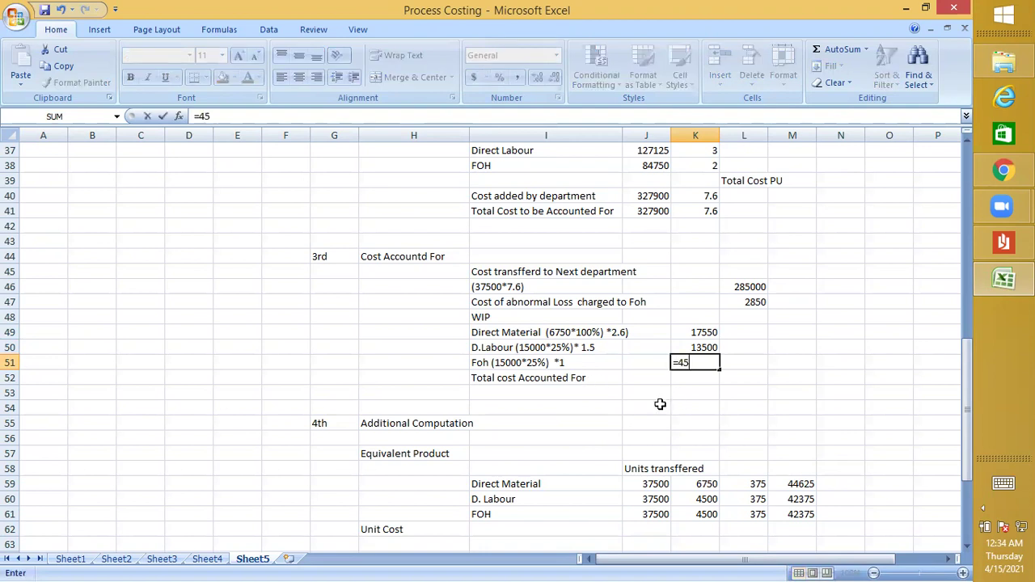
type("00*2")
key("Return")
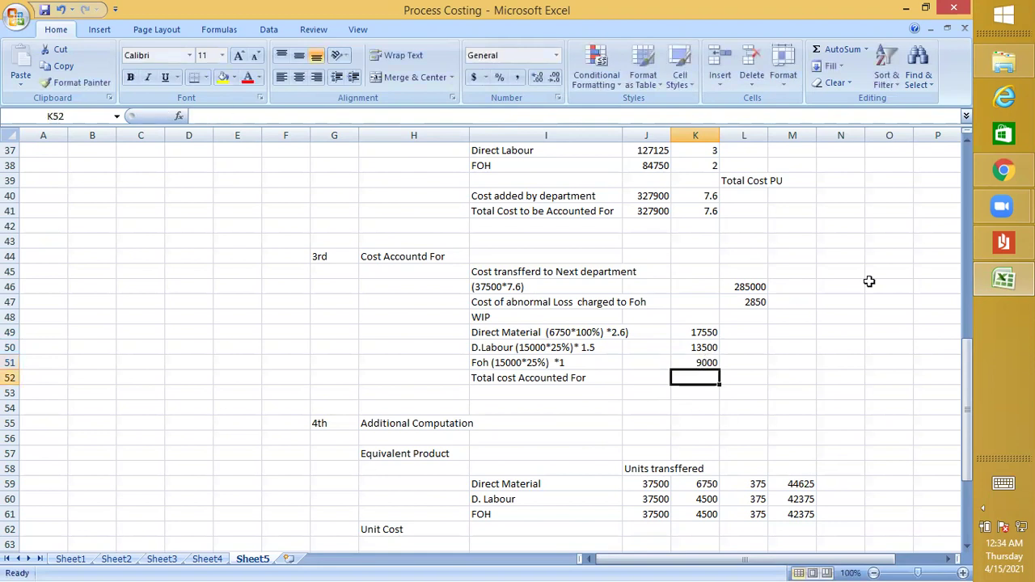
- Sum the WIP costs in K49:K51 by selecting them and enter the total 40050 in L51
left_click(818, 319)
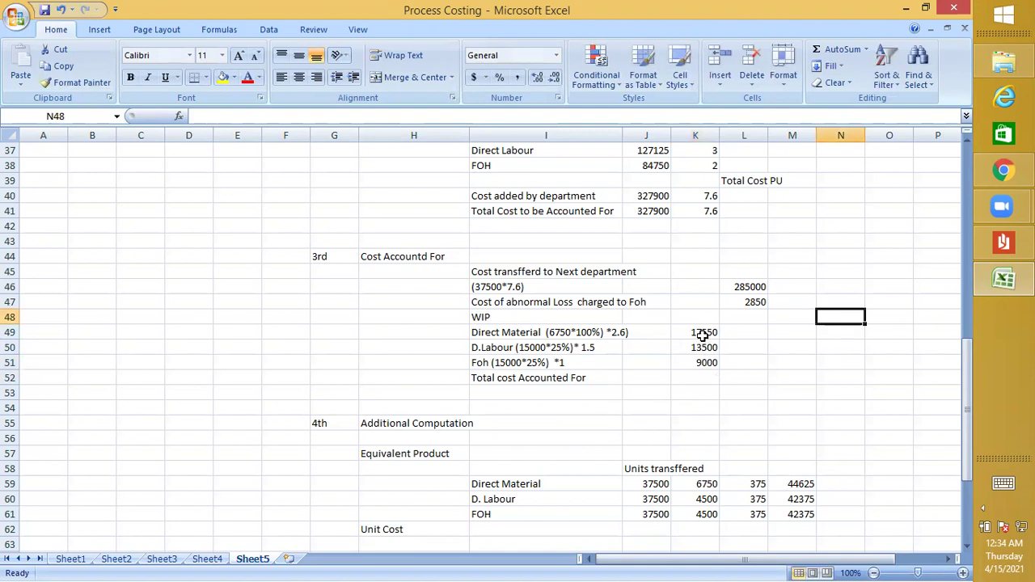
left_click_drag(701, 332, 708, 362)
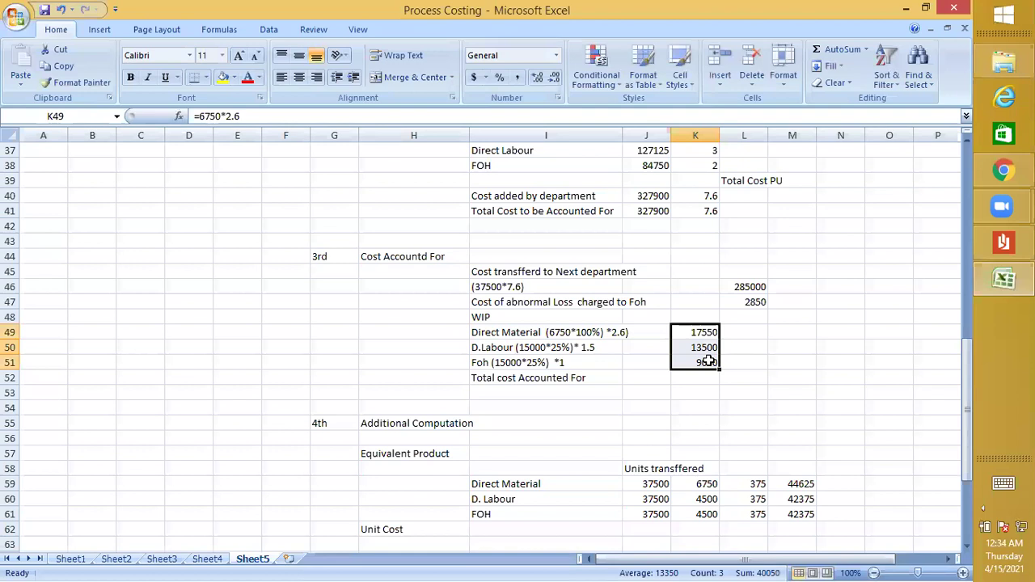
left_click(744, 364)
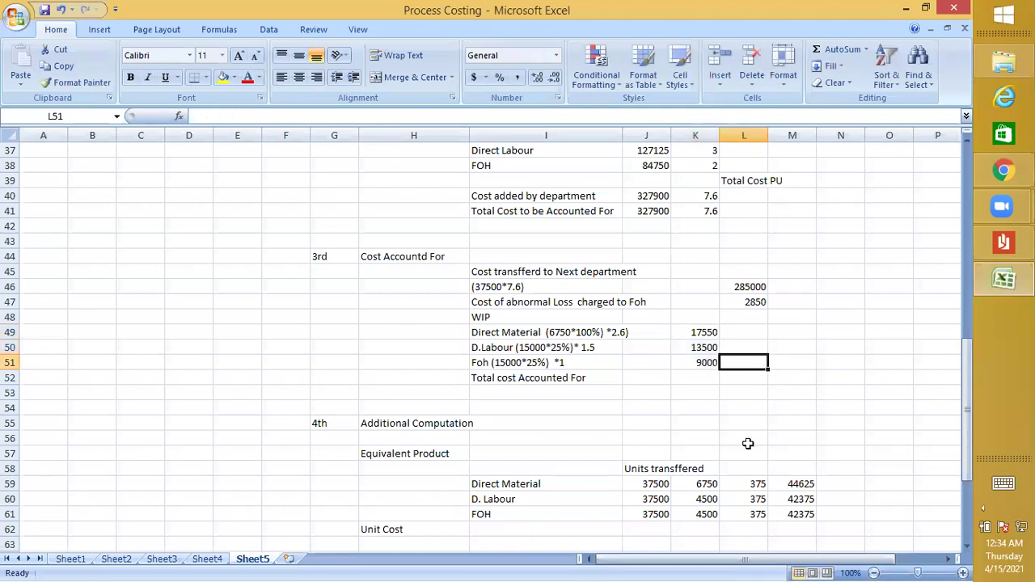
type("40050")
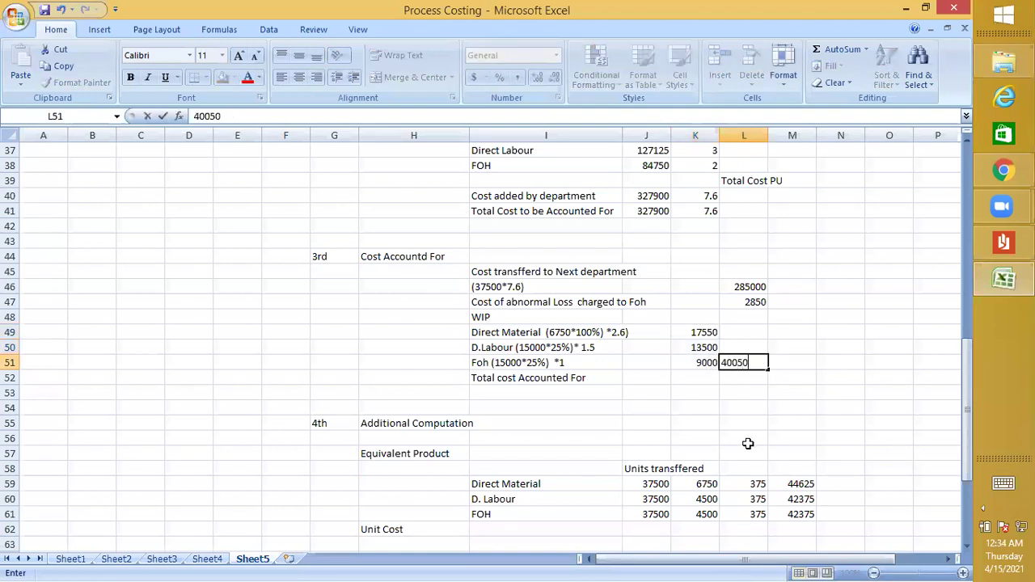
key("Return")
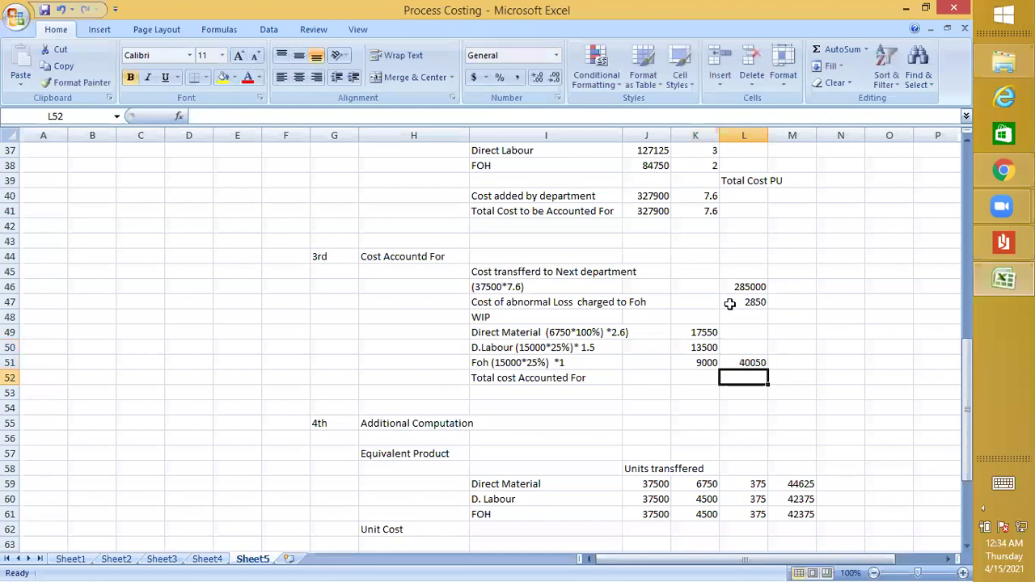
- Sum L46:L51 by selecting them and enter 327900 in L52 as the total cost accounted for
left_click_drag(754, 285, 768, 366)
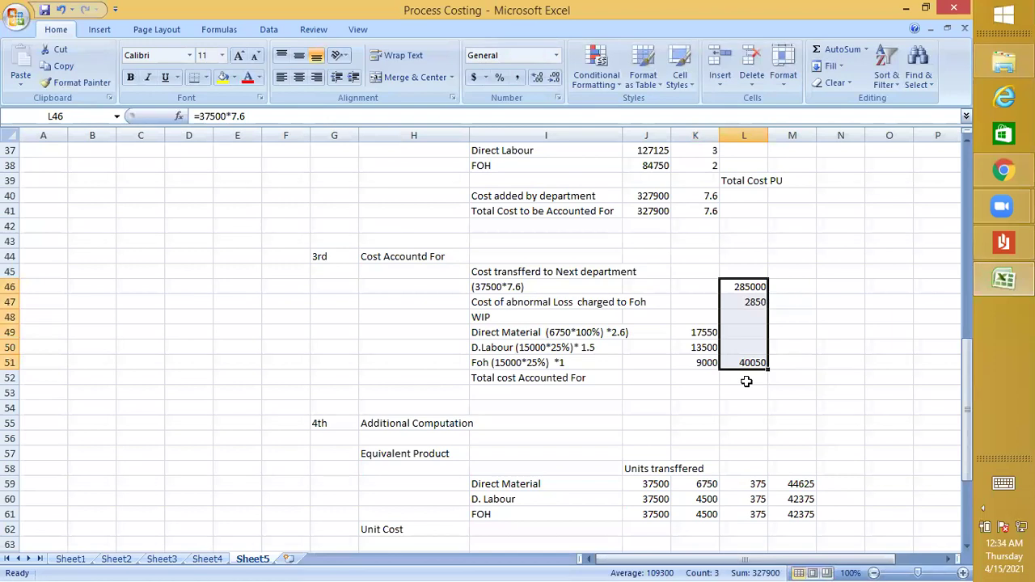
left_click(747, 381)
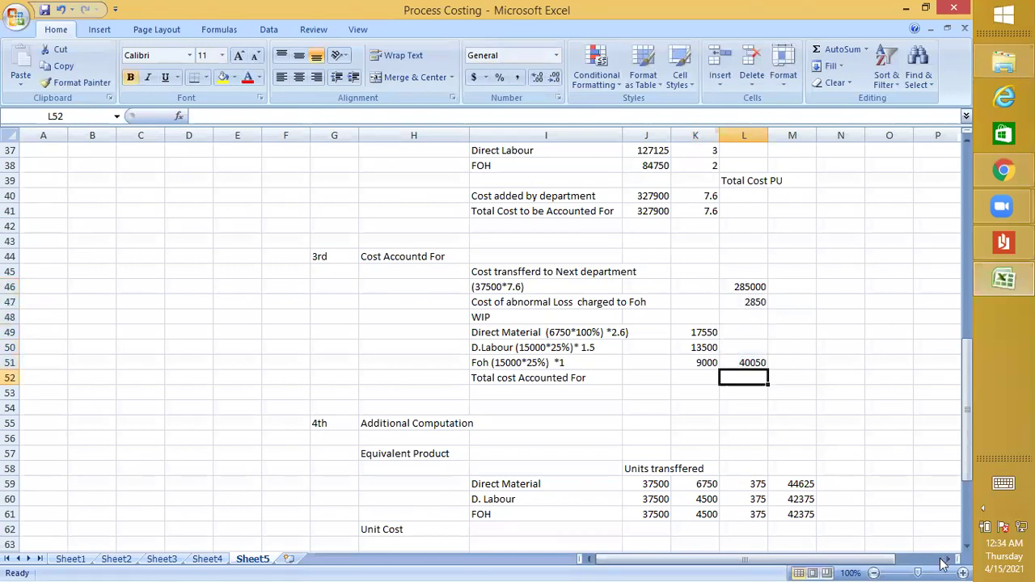
type("3279")
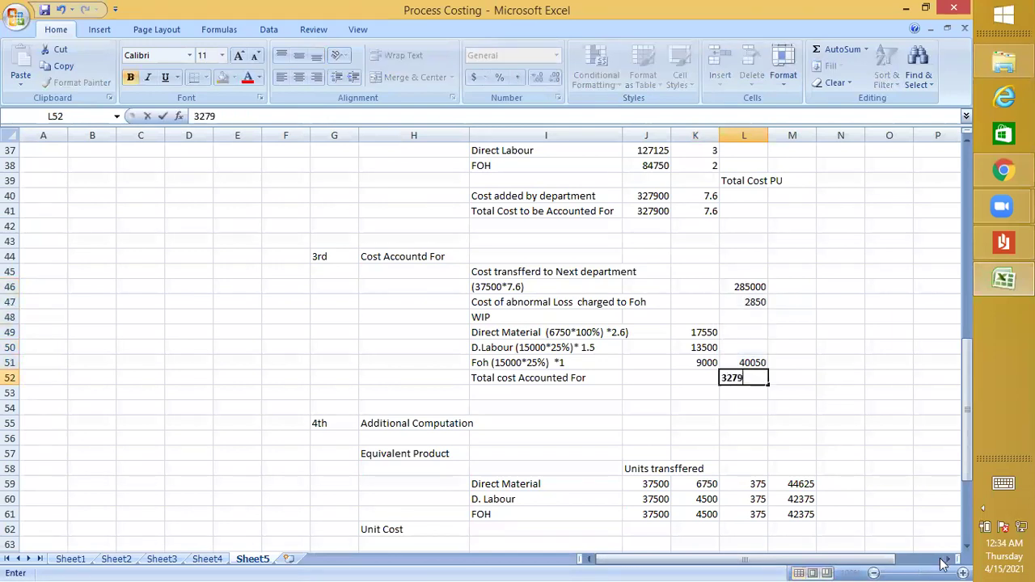
type("00")
key("Return")
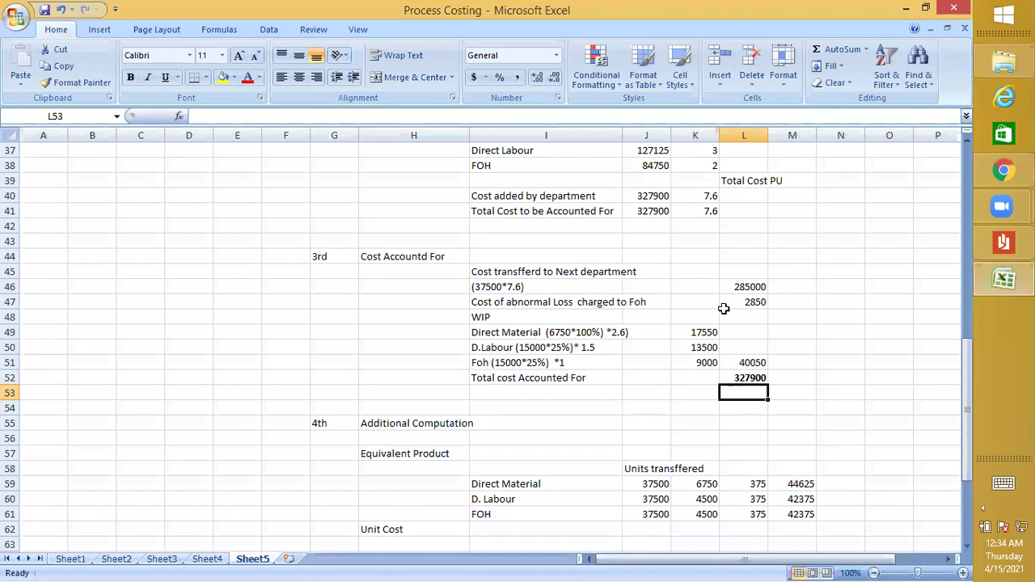
- Review the abnormal loss charge in L47 against the Cost of Abnormal Loss, Equivalent Product and Unit Cost computations
left_click(751, 302)
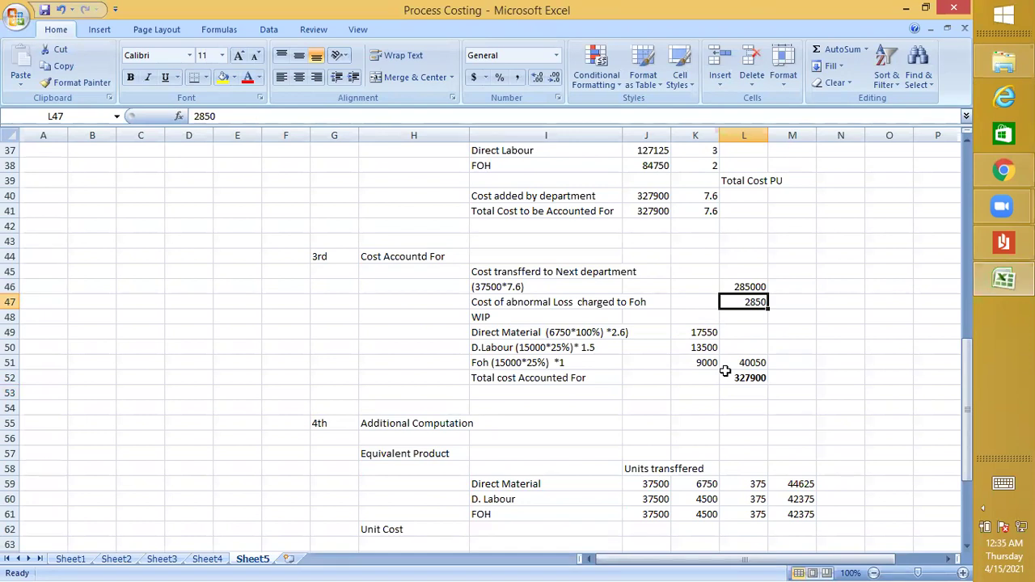
scroll(390, 381, "down", 4)
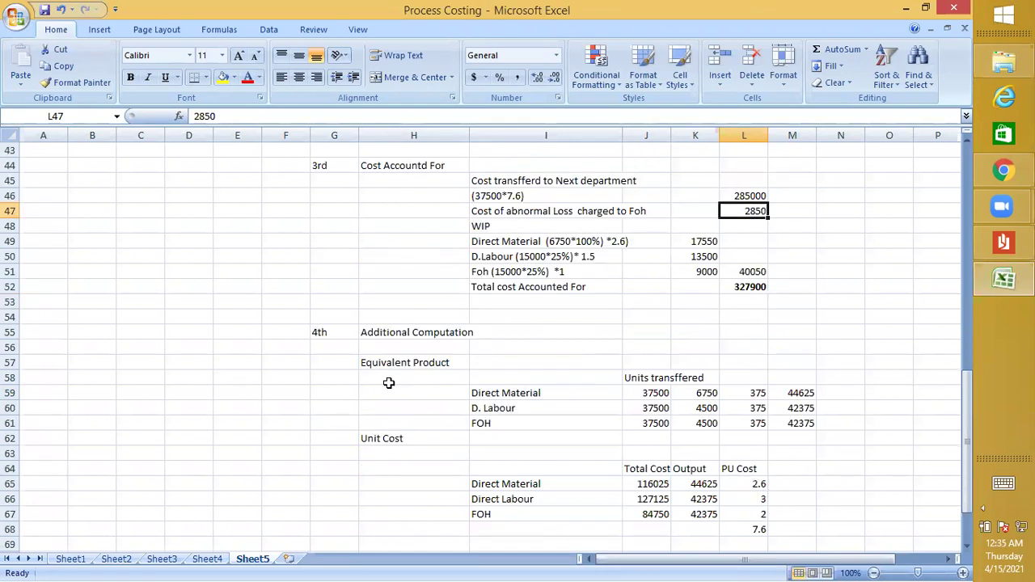
left_click(436, 469)
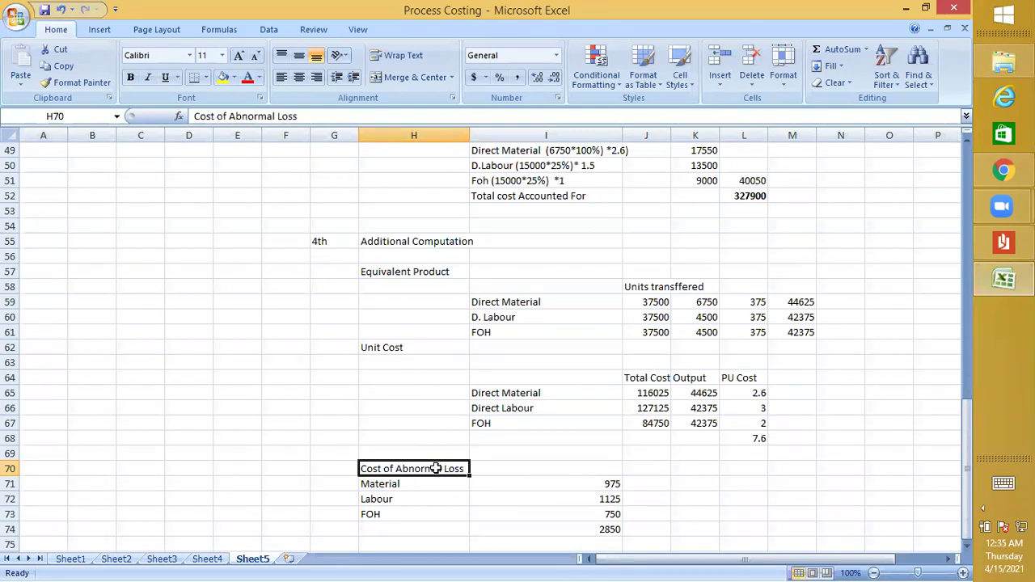
scroll(453, 465, "up", 5)
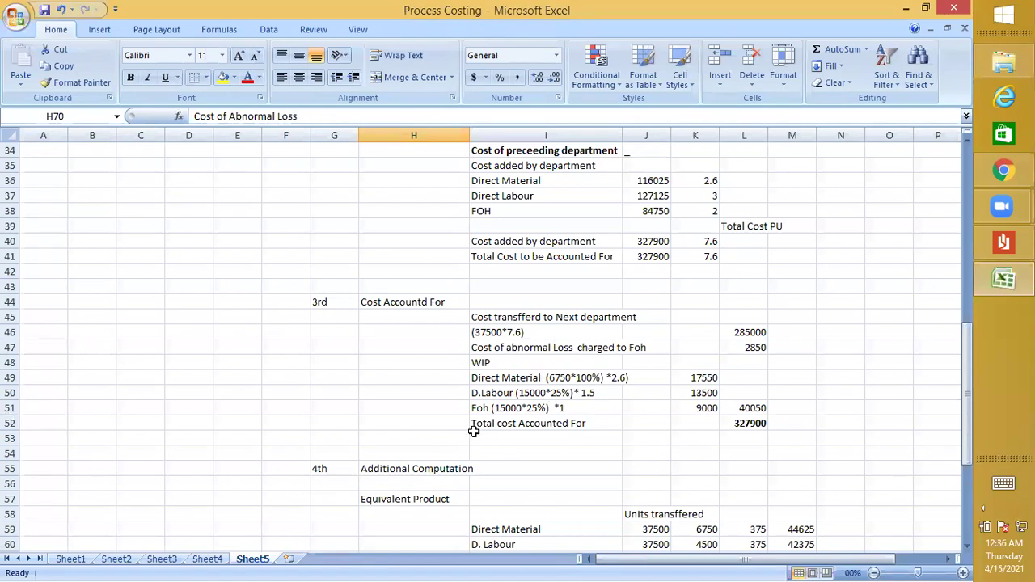
scroll(522, 378, "down", 2)
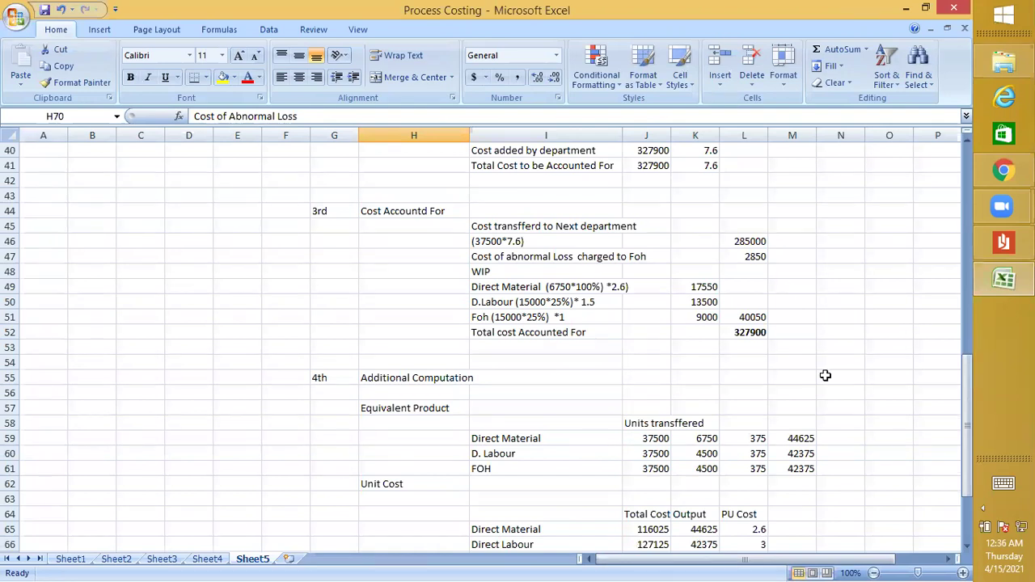
scroll(498, 437, "down", 3)
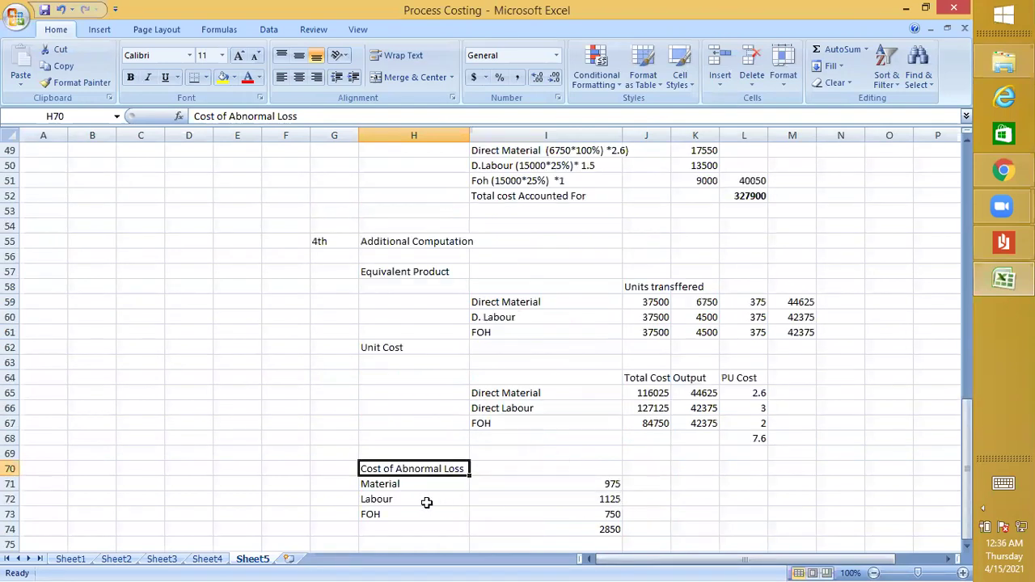
left_click(590, 541)
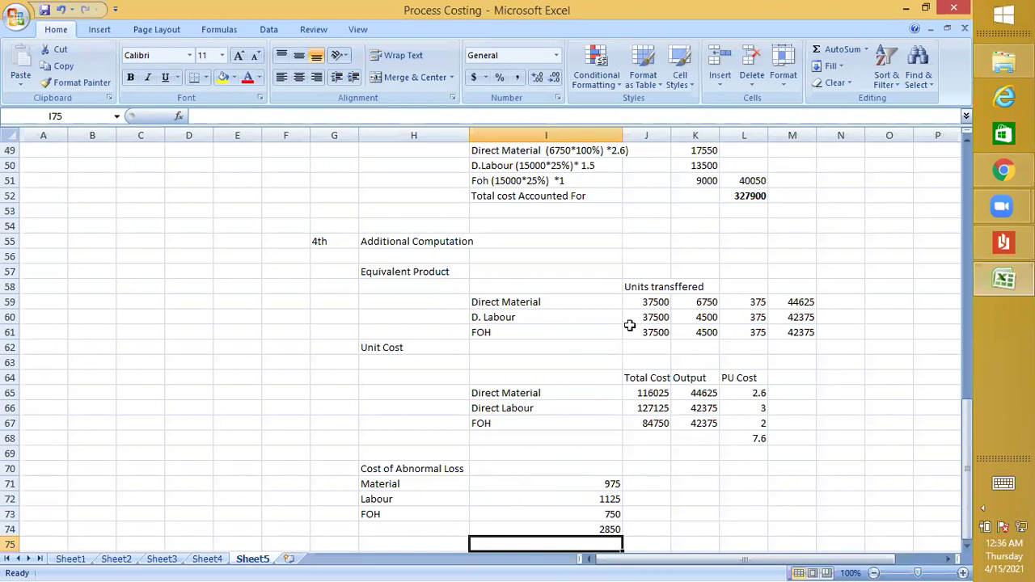
scroll(744, 440, "up", 1)
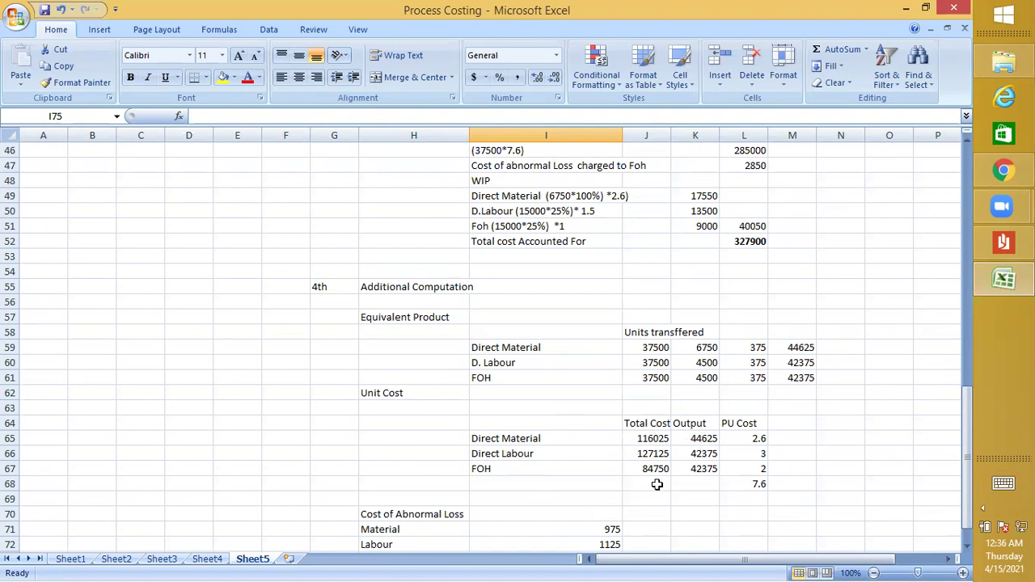
left_click(662, 438)
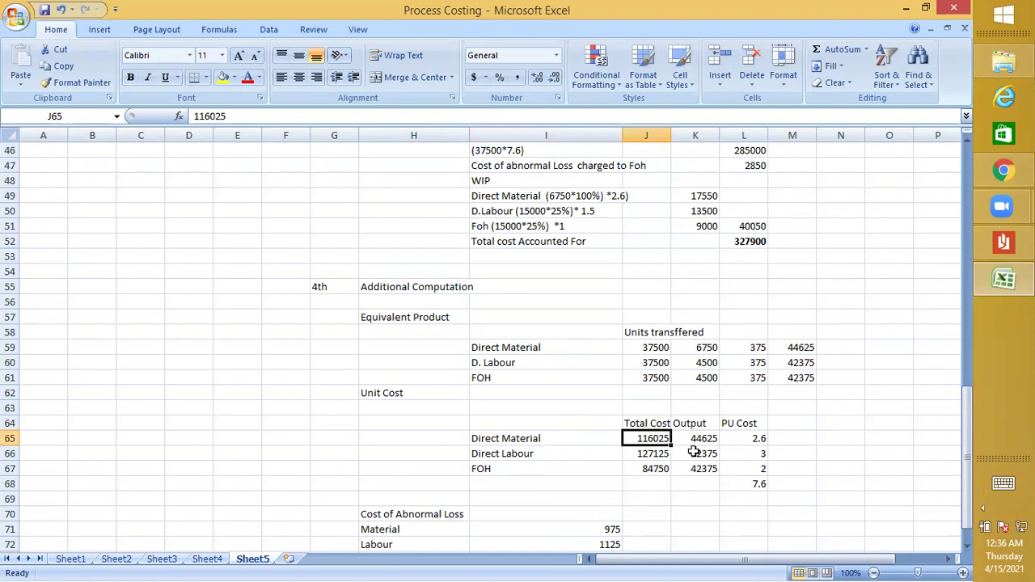
scroll(688, 437, "down", 2)
scroll(688, 438, "down", 1)
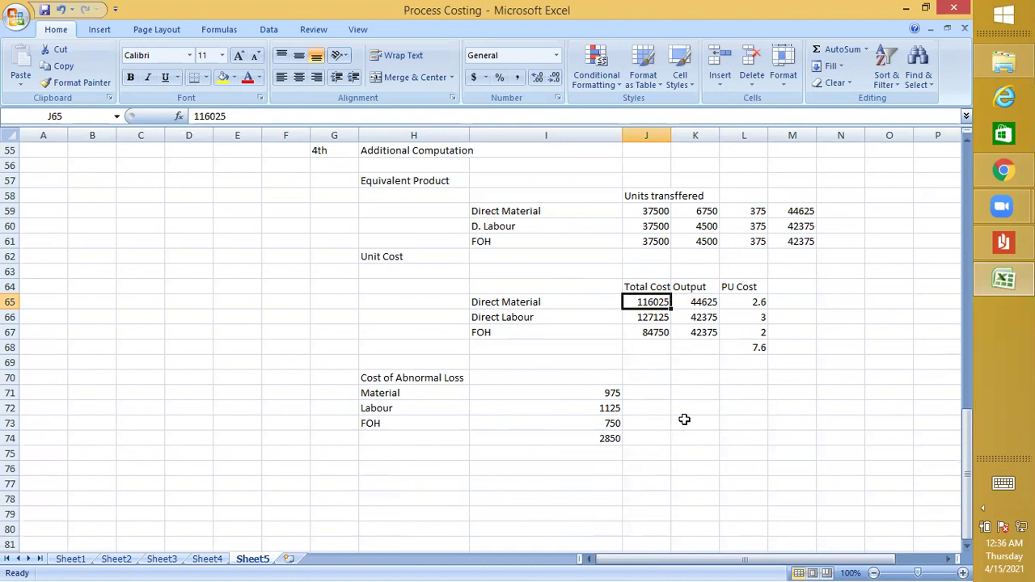
left_click(703, 302)
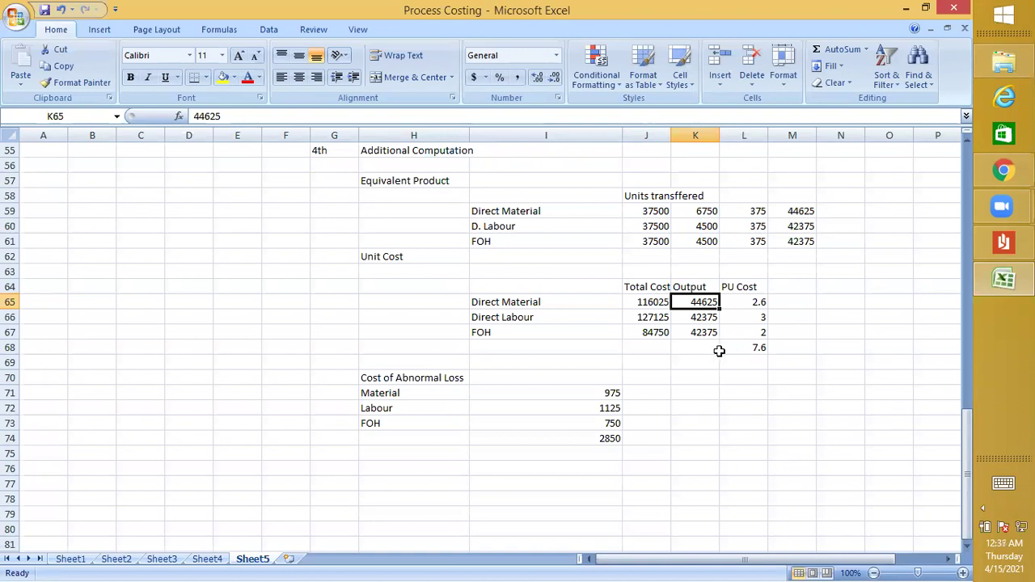
- Review the Quantity Schedule entries for transferred units, units still in process and abnormal loss alongside the report's cost and computation sections
scroll(728, 350, "up", 6)
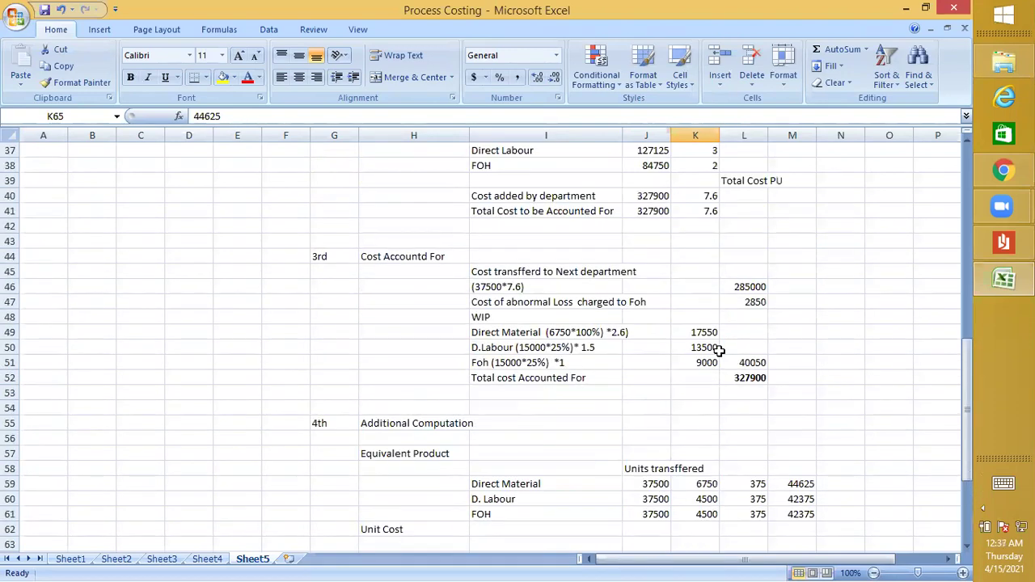
scroll(719, 350, "down", 2)
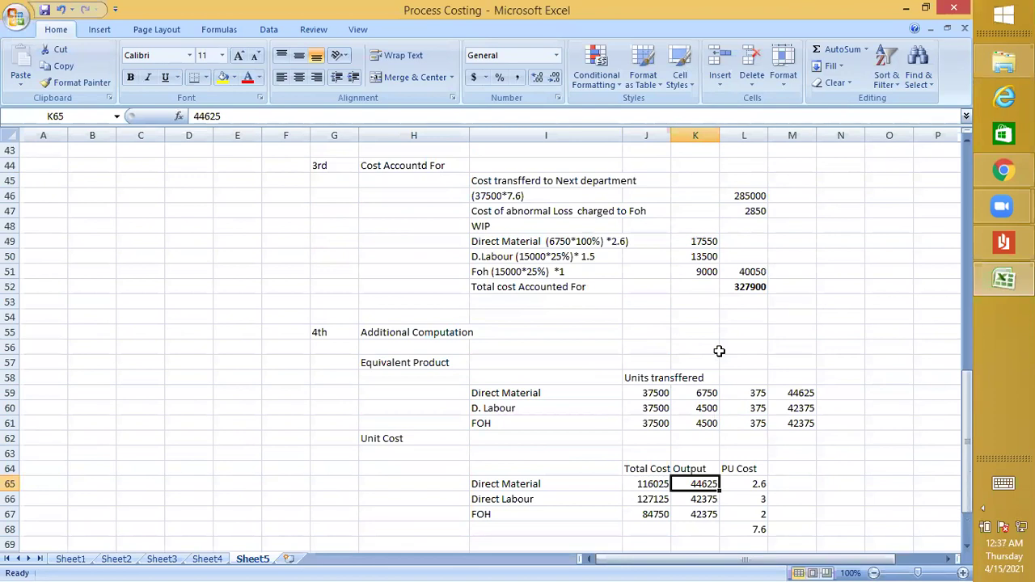
scroll(719, 351, "up", 4)
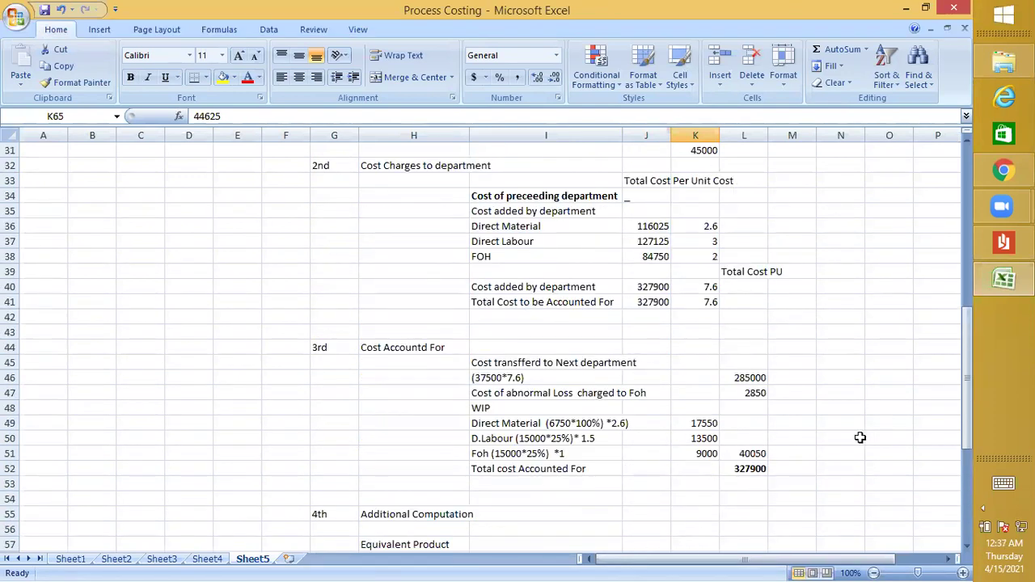
scroll(645, 329, "up", 2)
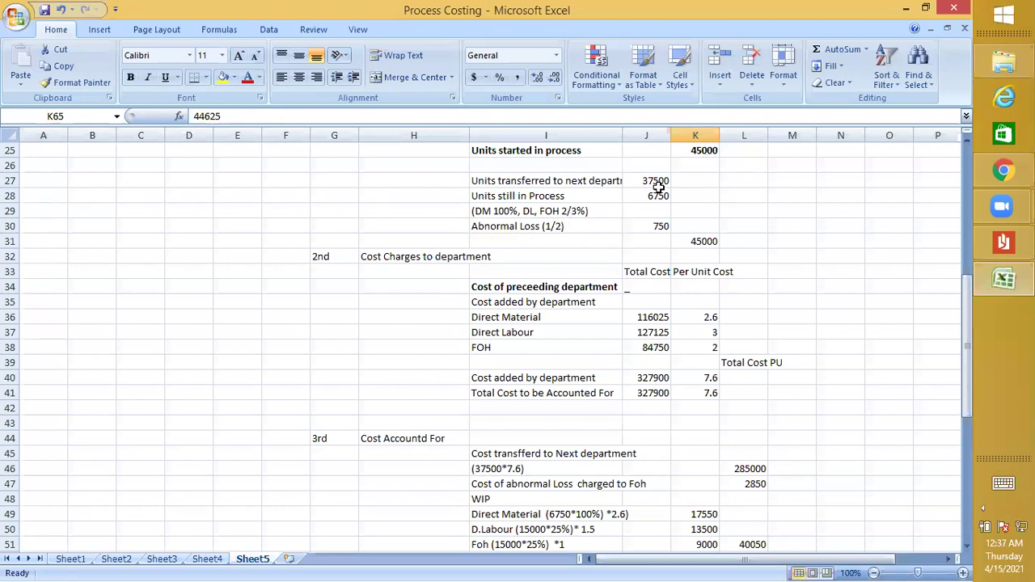
left_click(580, 180)
left_click(570, 230)
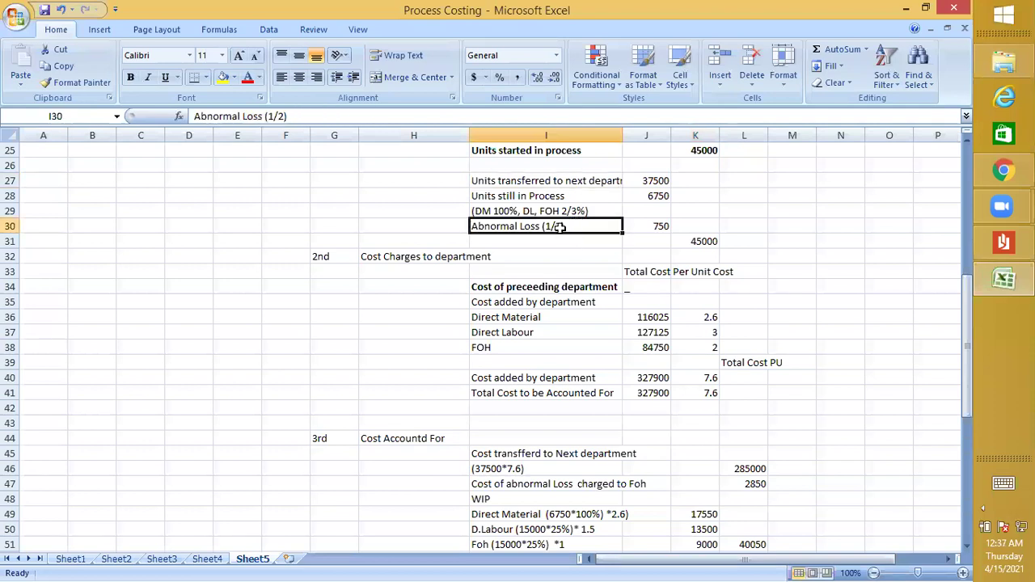
left_click(530, 210)
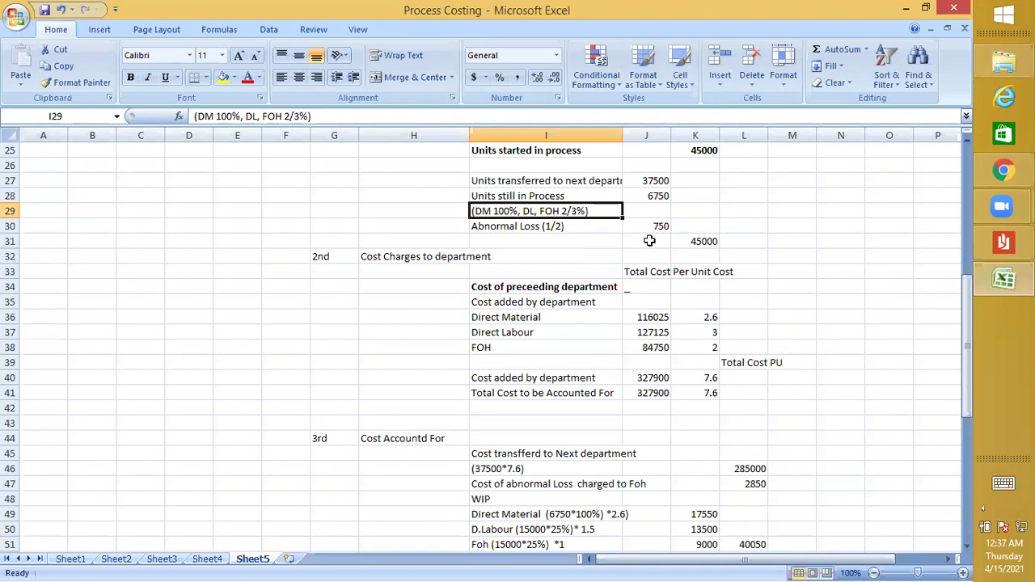
scroll(650, 237, "up", 2)
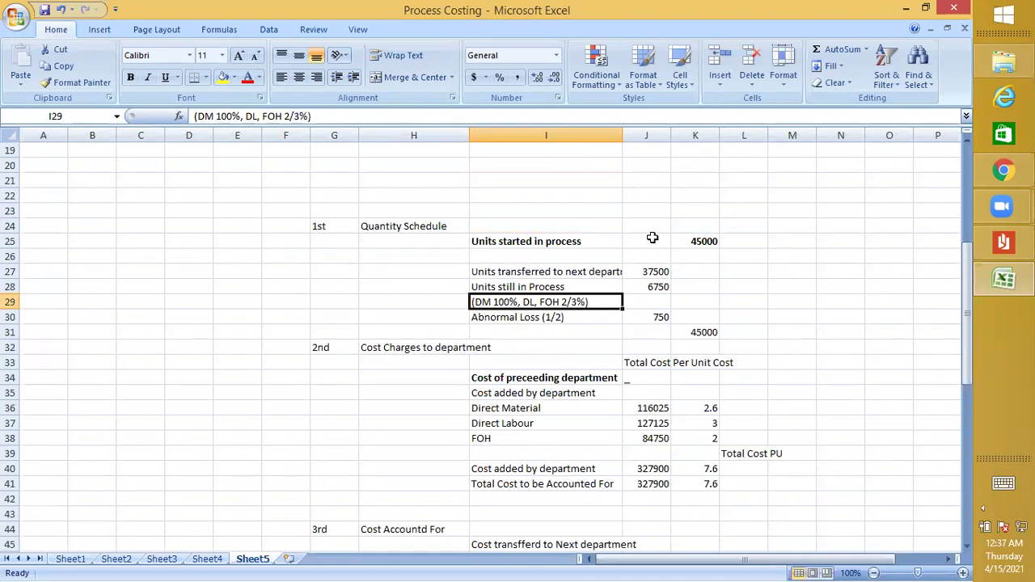
scroll(652, 235, "down", 5)
scroll(640, 256, "down", 8)
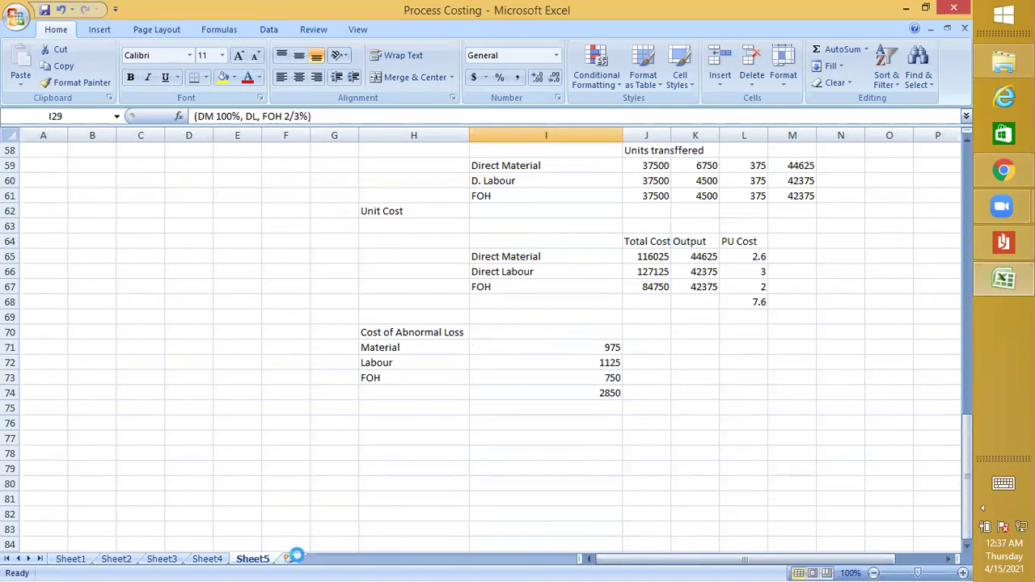
- Insert a new blank worksheet after Sheet5 and return to Sheet5
left_click(290, 560)
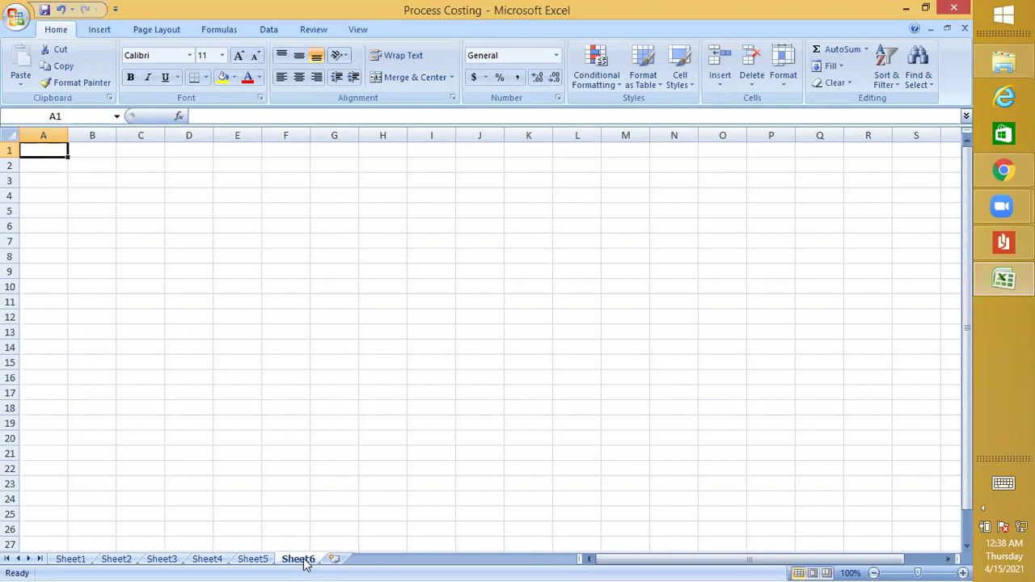
left_click(253, 558)
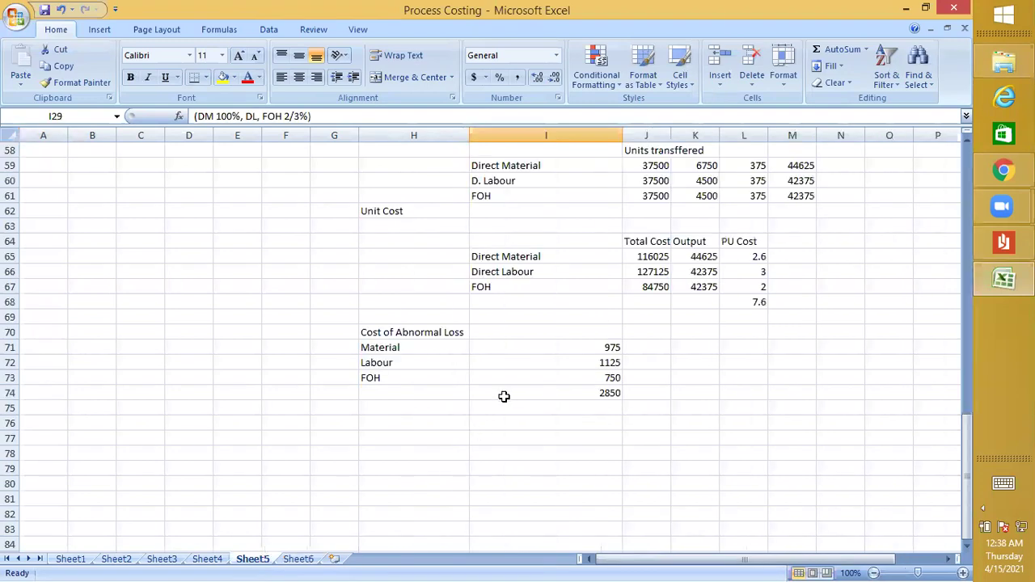
- Examine the material, labour and FOH formulas in I71:I73 and compare the total in I74 with the abnormal loss charge in L47
scroll(504, 396, "down", 1)
left_click(593, 301)
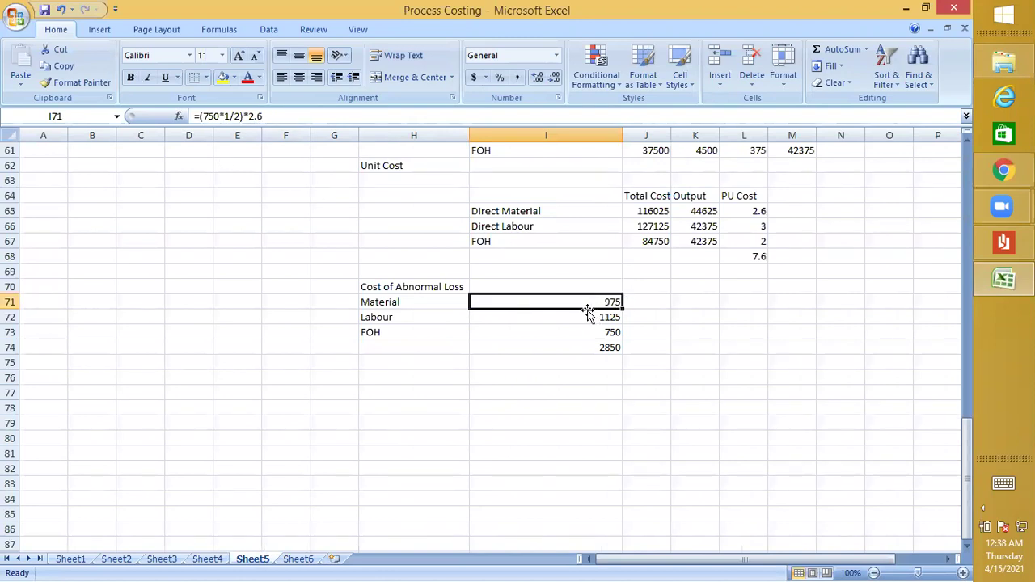
left_click(581, 332)
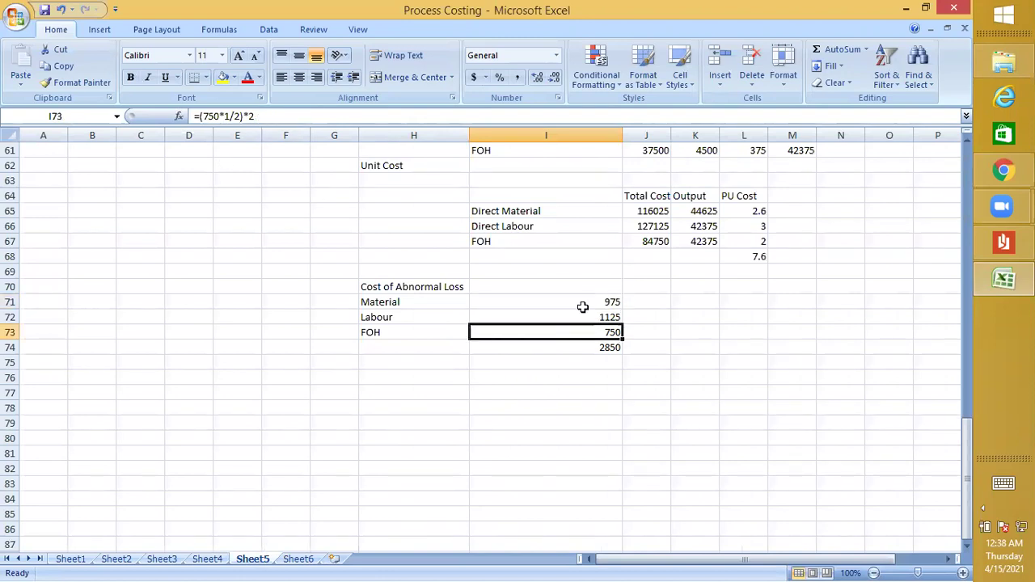
left_click(580, 313)
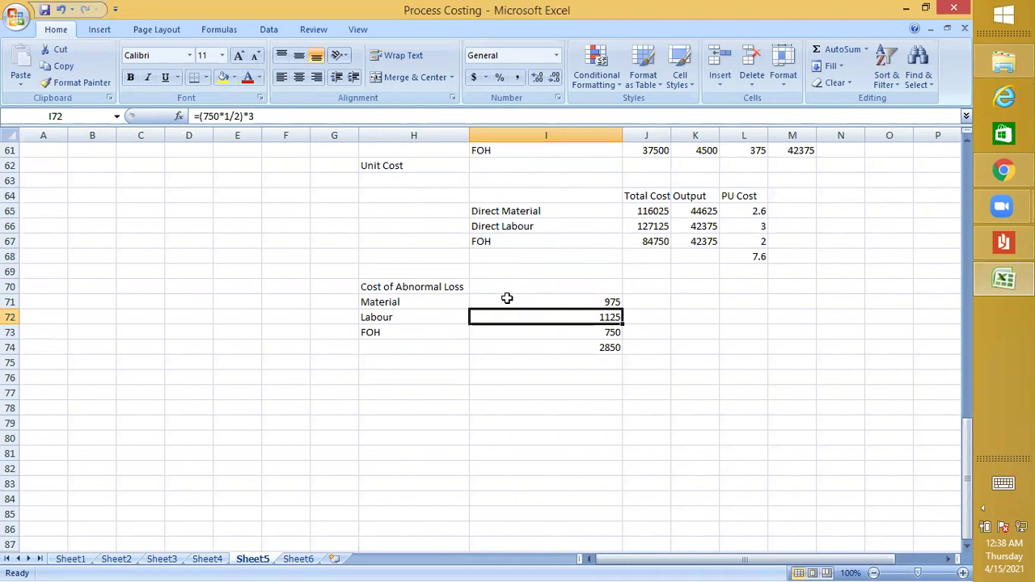
scroll(847, 292, "up", 7)
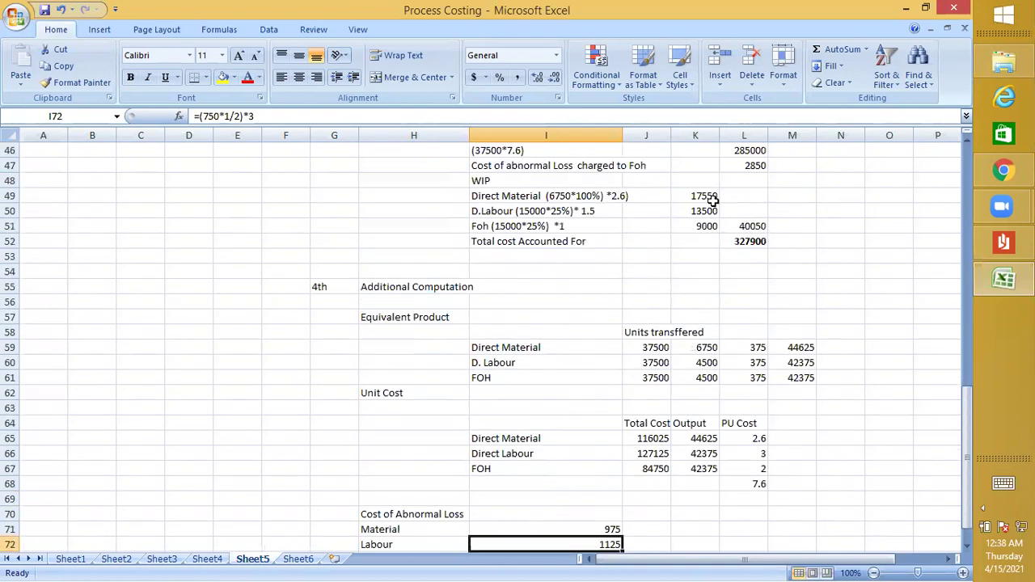
scroll(655, 249, "up", 2)
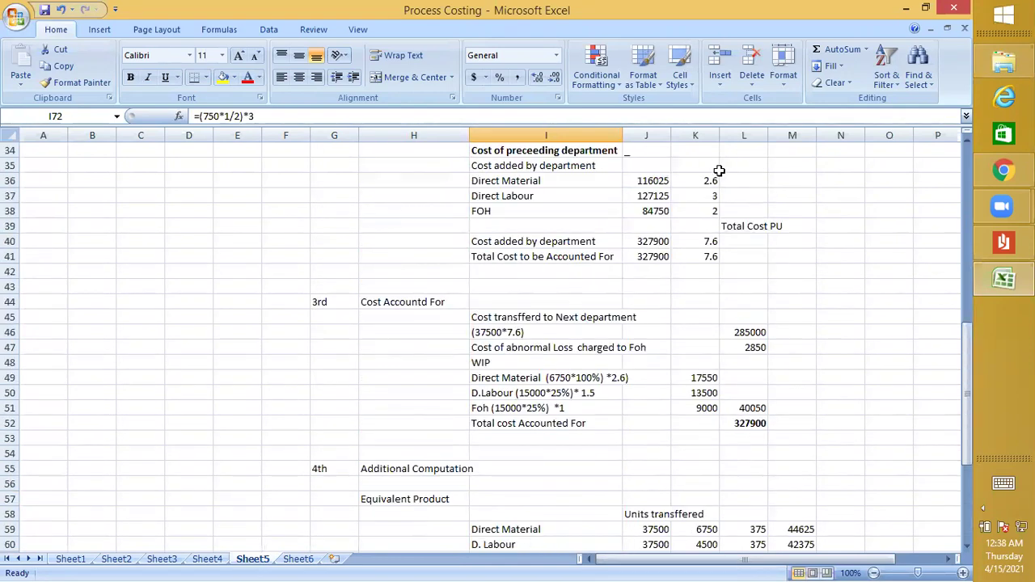
scroll(711, 252, "down", 5)
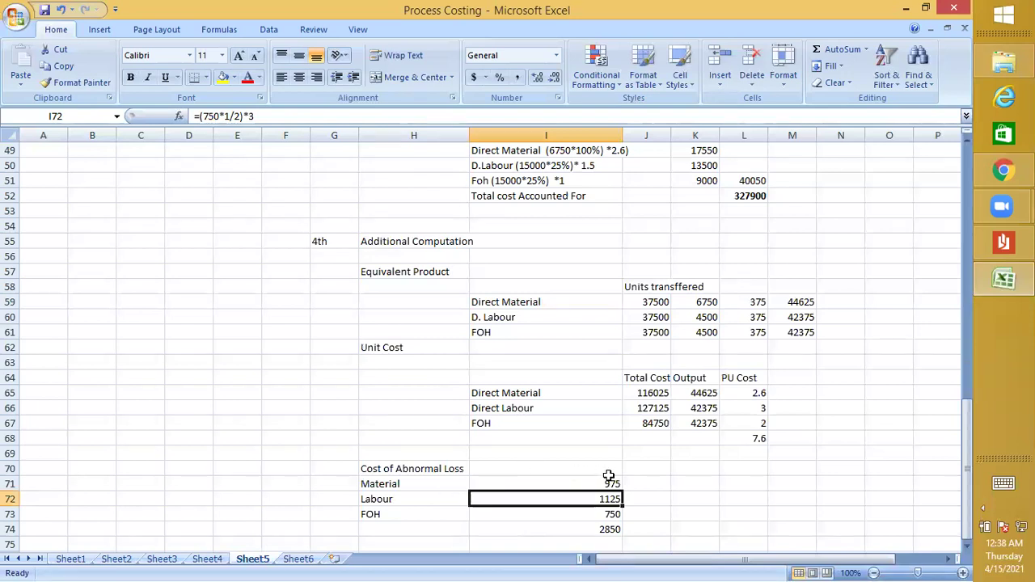
left_click(606, 527)
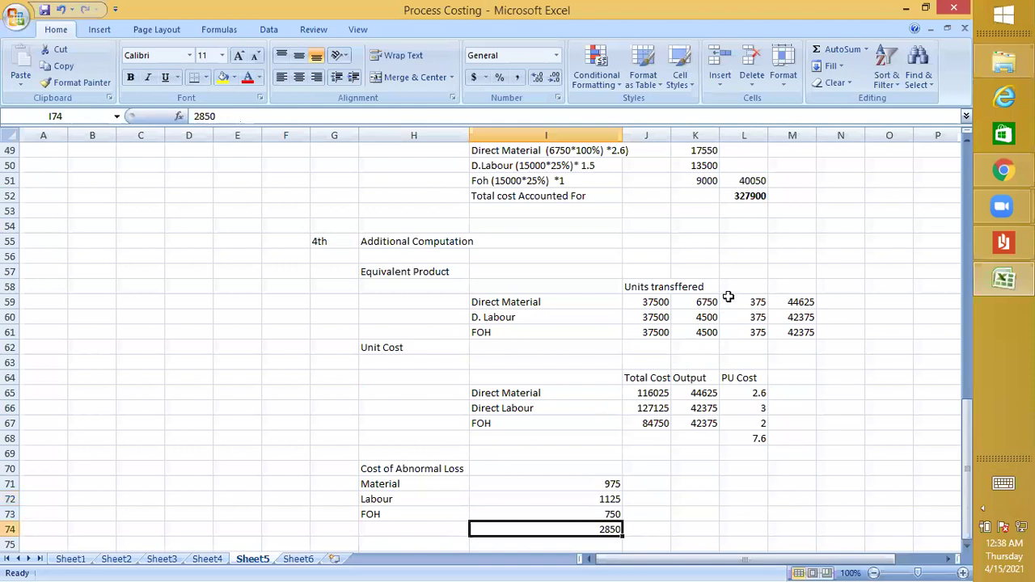
scroll(731, 291, "up", 4)
left_click(755, 301)
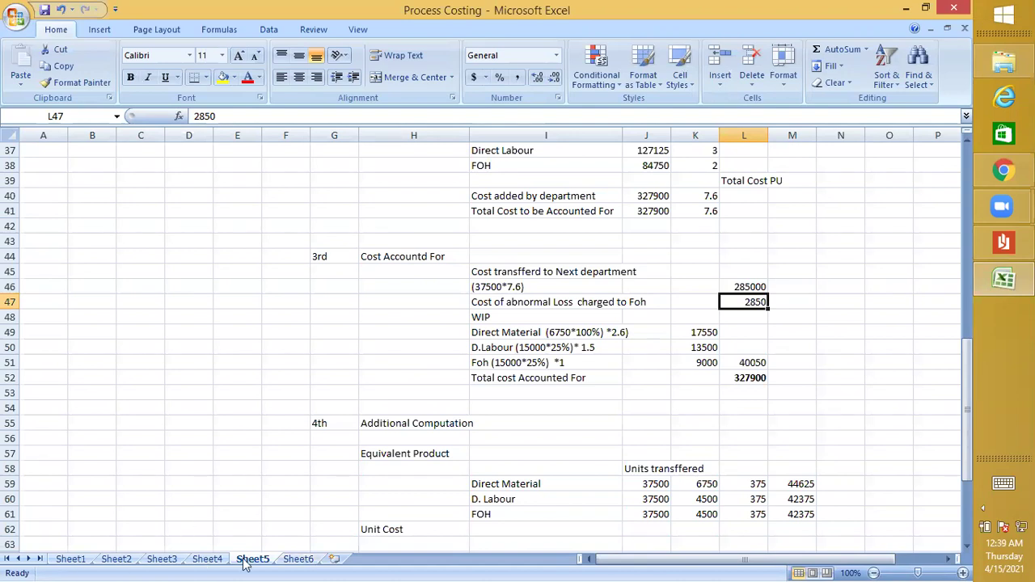
- Copy the entire contents of Sheet5 into Sheet6 starting at cell A1
left_click(297, 560)
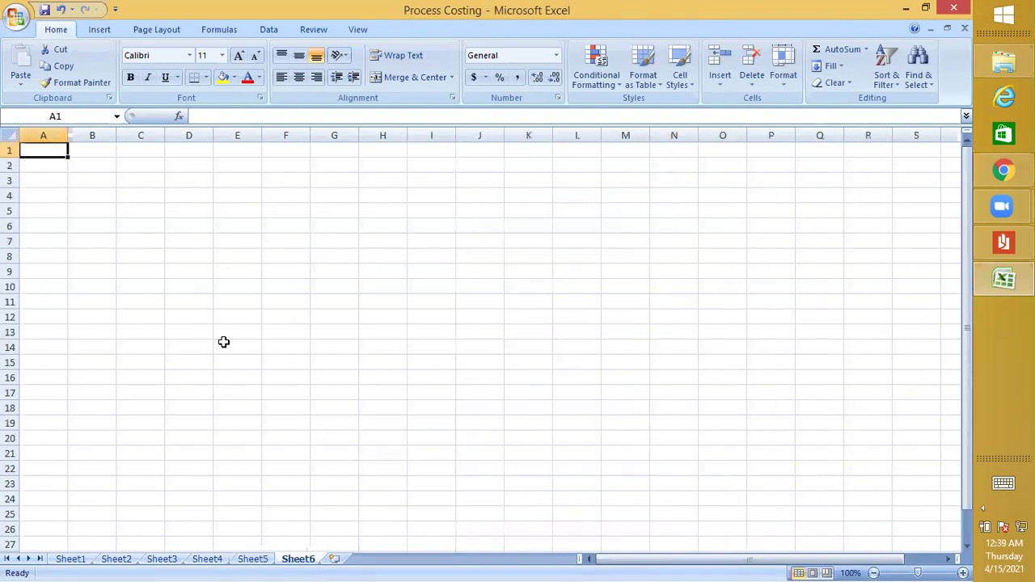
left_click(249, 560)
scroll(4, 134, "up", 5)
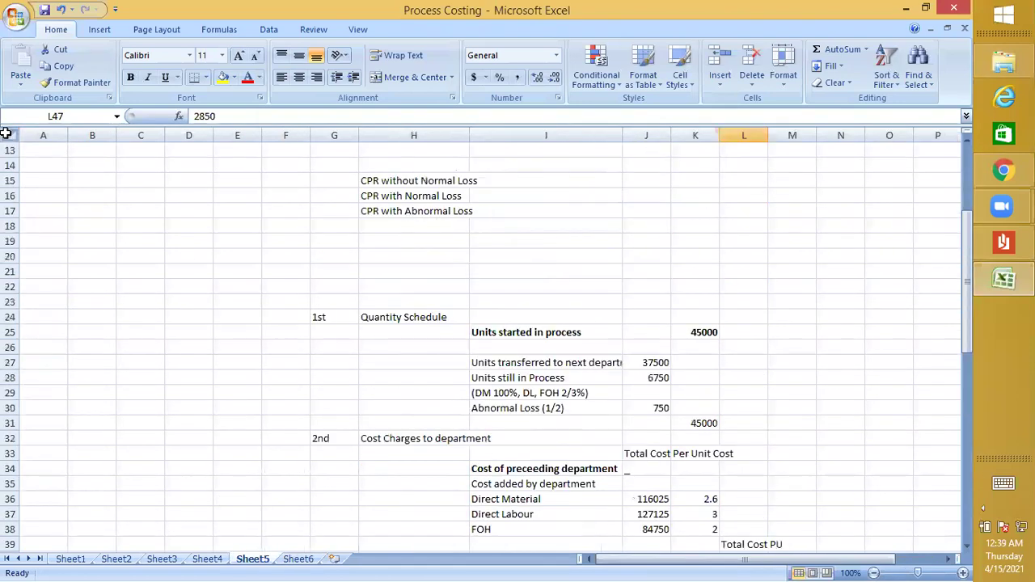
left_click(4, 133)
key("ctrl+c")
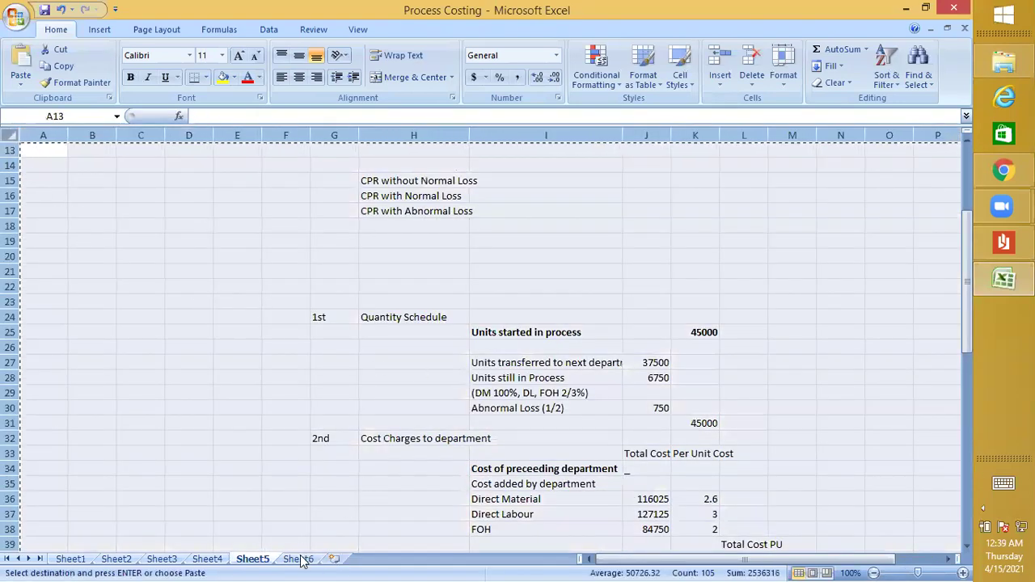
left_click(298, 560)
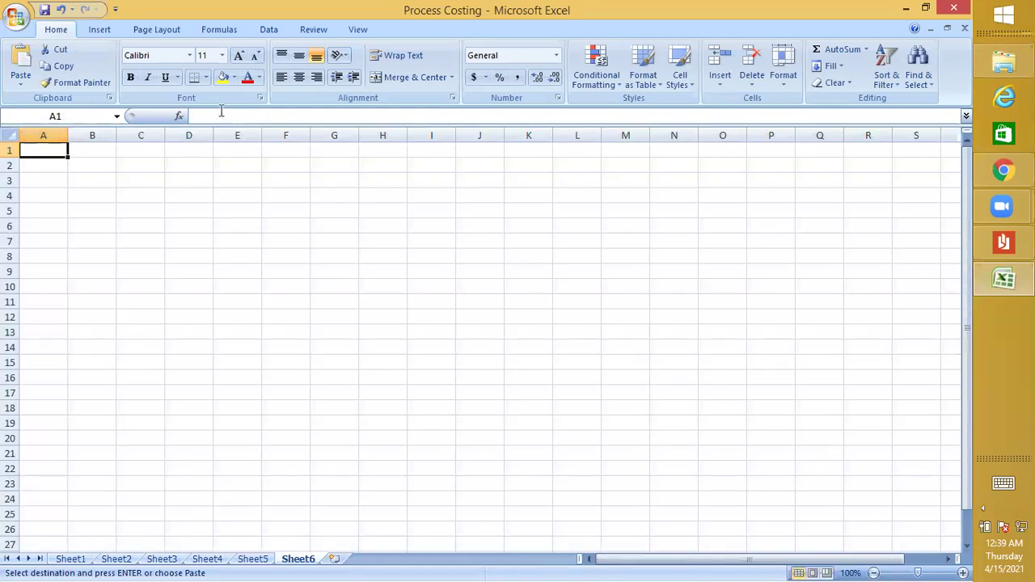
key("ctrl+v")
left_click(668, 273)
scroll(693, 289, "down", 4)
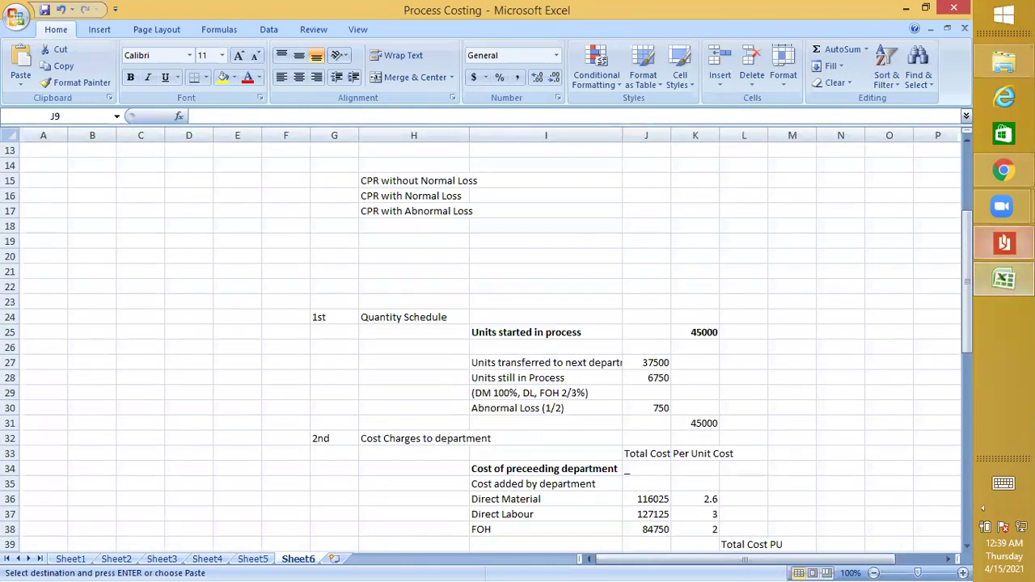
- Switch to the cost accounting book PDF in Reader and find Illustration 7-9 on abnormal loss in the 2nd Department
key("alt+Tab")
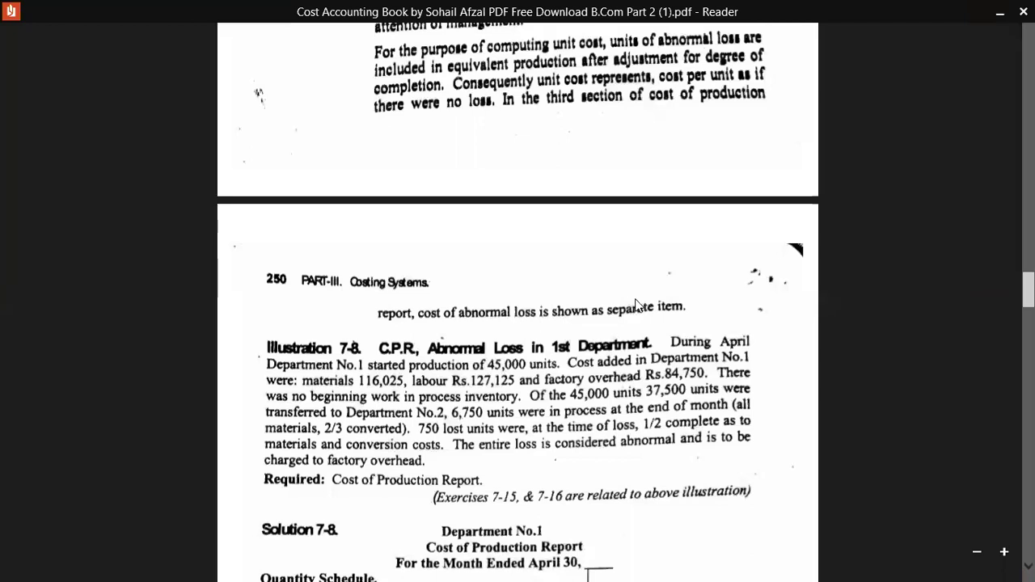
scroll(636, 305, "down", 10)
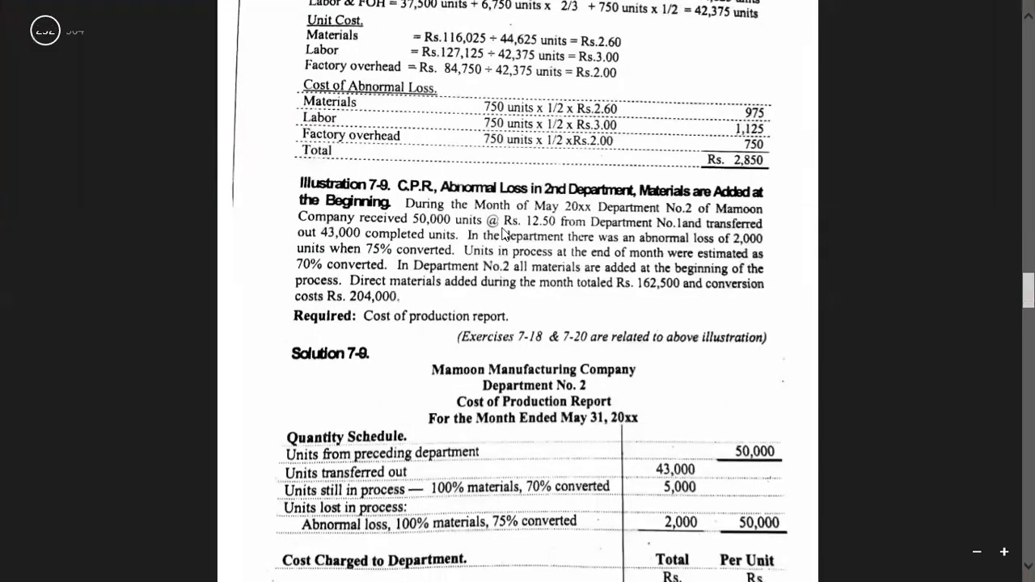